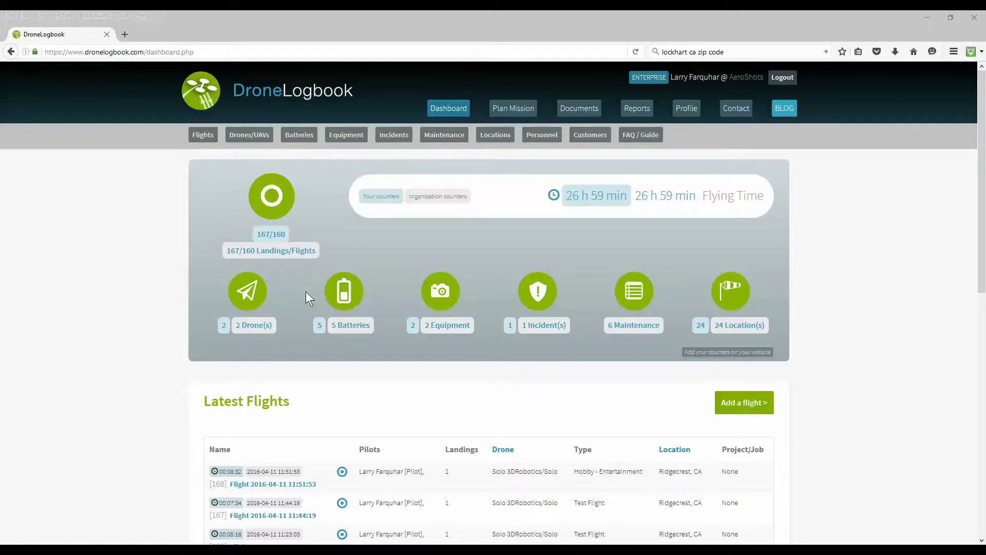
Follow the 167/160 Landings/Flights link on the dashboard to reach the full flight list.
left_click(270, 252)
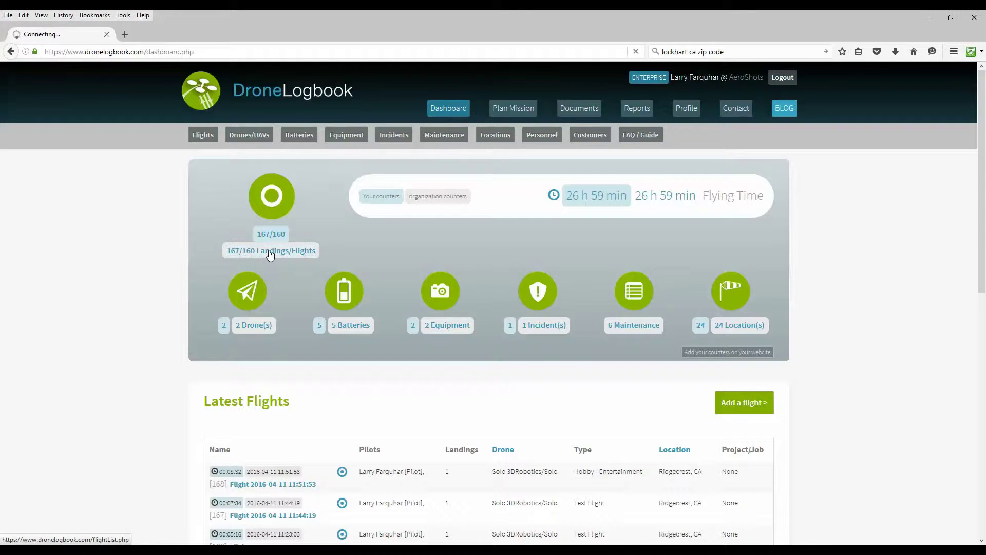
From the Flights list, start adding a new flight from a log file.
scroll(116, 367, "down", 2)
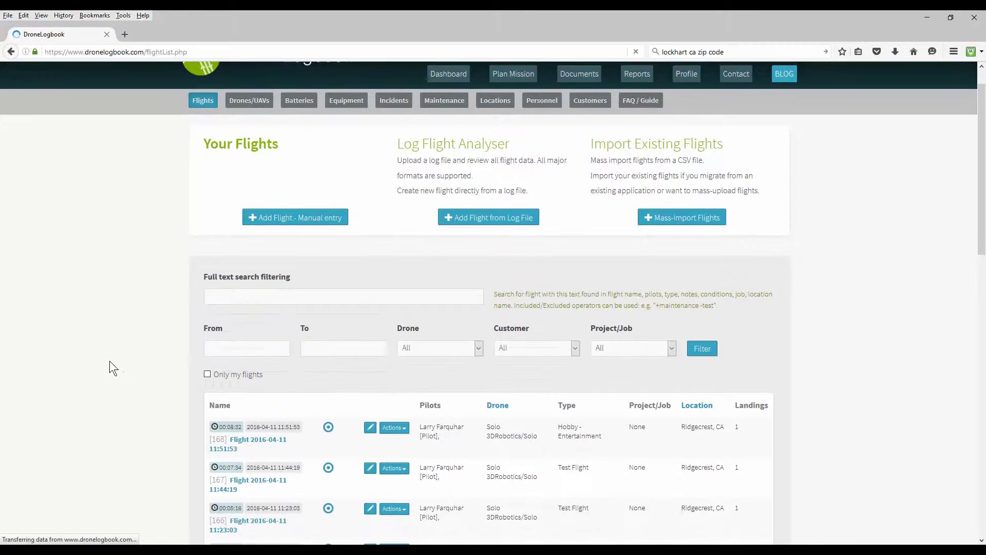
scroll(110, 360, "up", 2)
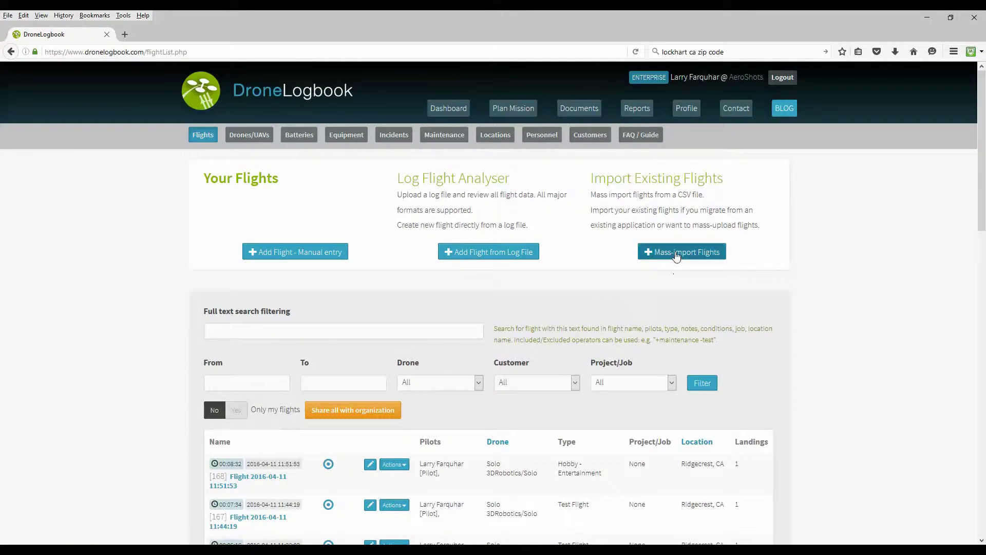
left_click(492, 253)
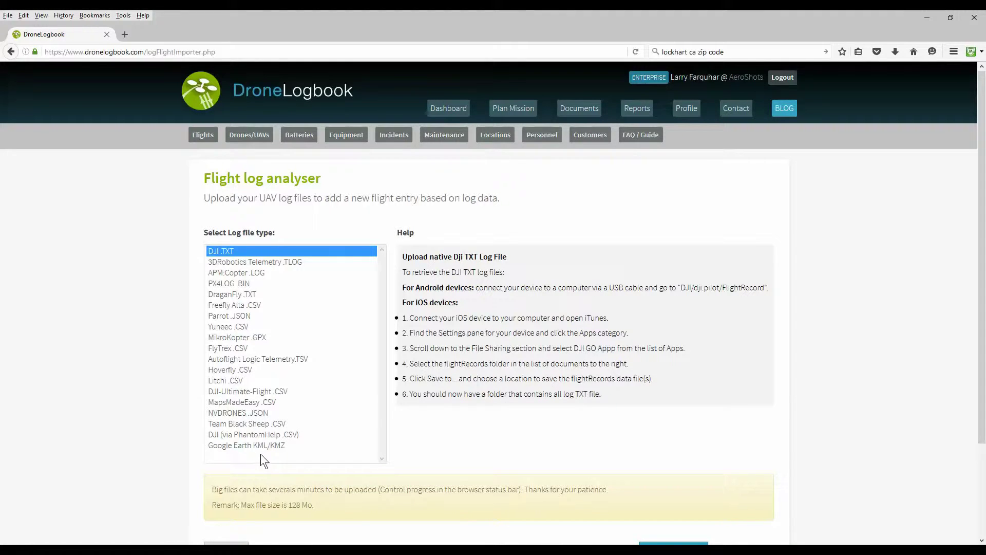
Upload and analyse the 3DRobotics Telemetry .TLOG file solo.tlog.4_1.tlog.
left_click(247, 265)
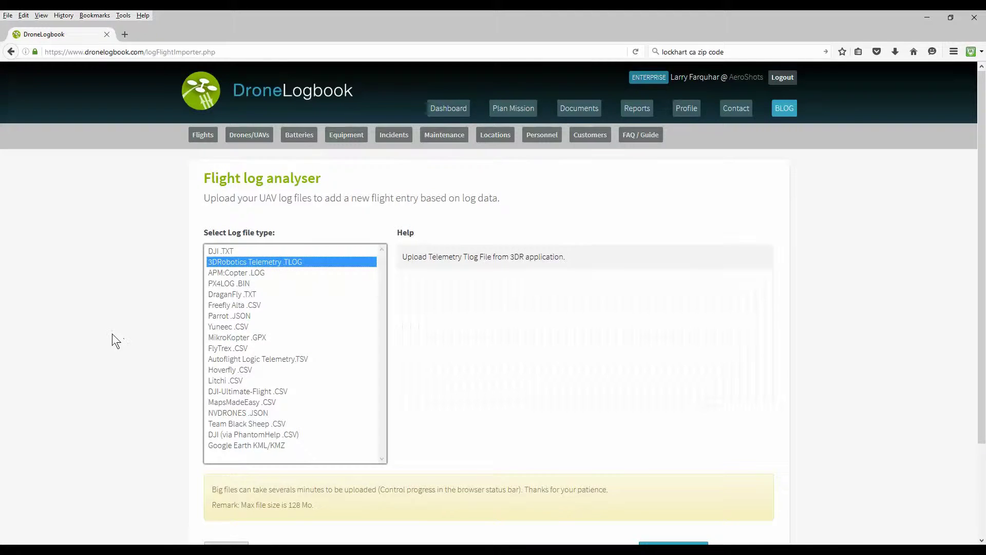
scroll(111, 334, "down", 4)
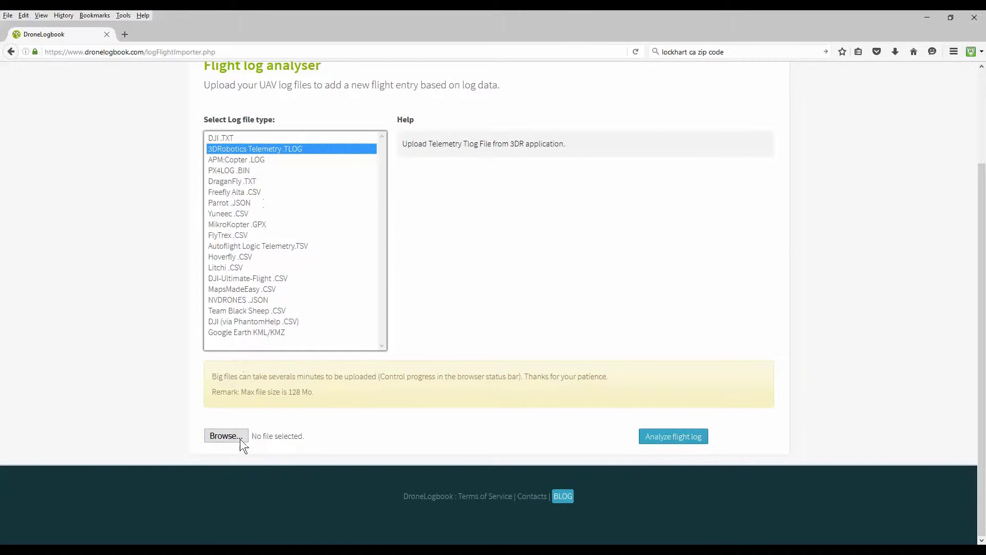
left_click(237, 438)
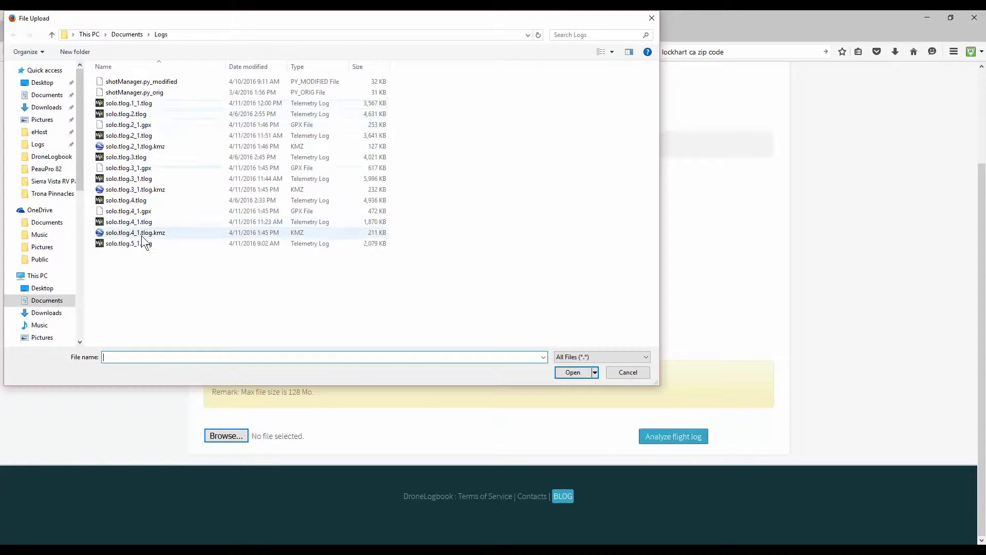
left_click(125, 221)
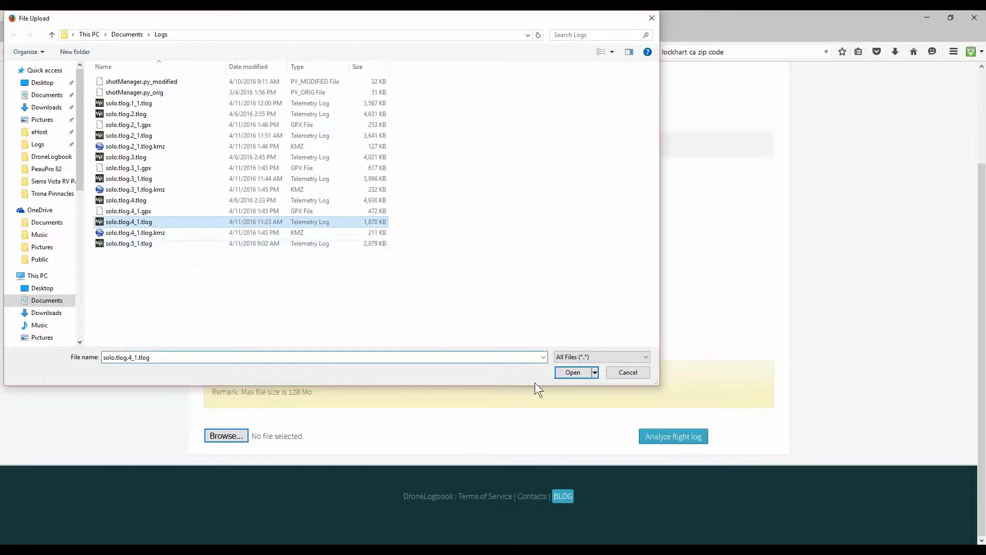
left_click(573, 373)
left_click(671, 442)
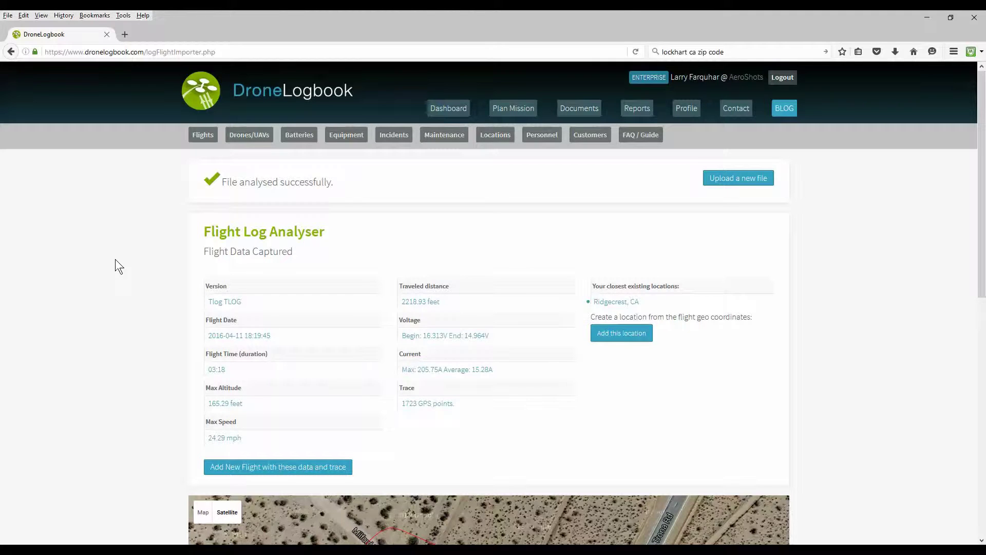
scroll(115, 259, "down", 2)
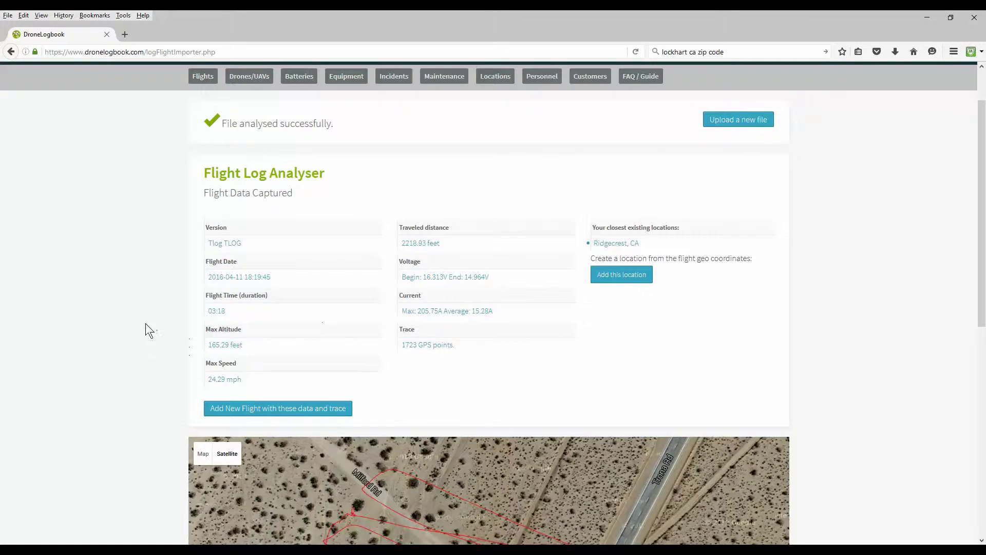
scroll(105, 316, "down", 5)
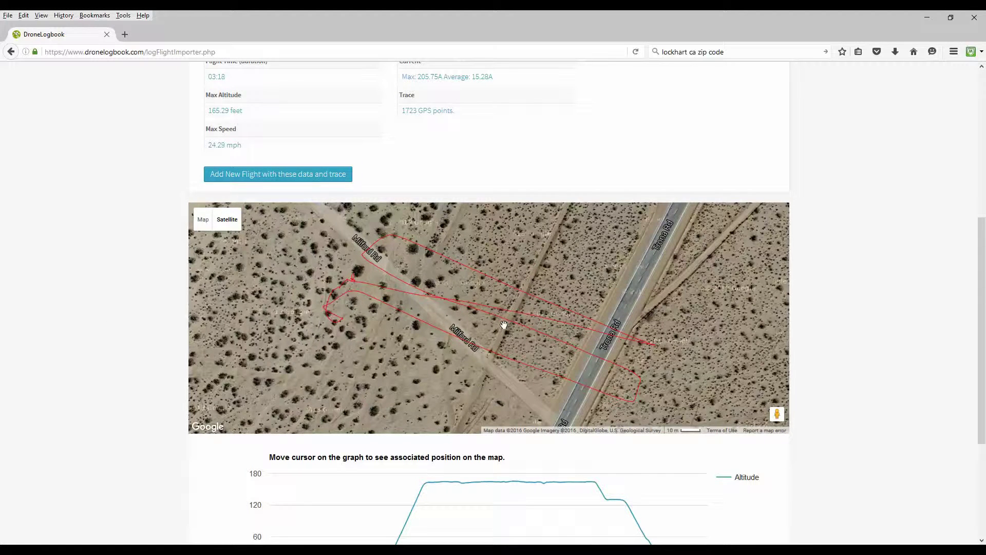
scroll(264, 395, "down", 3)
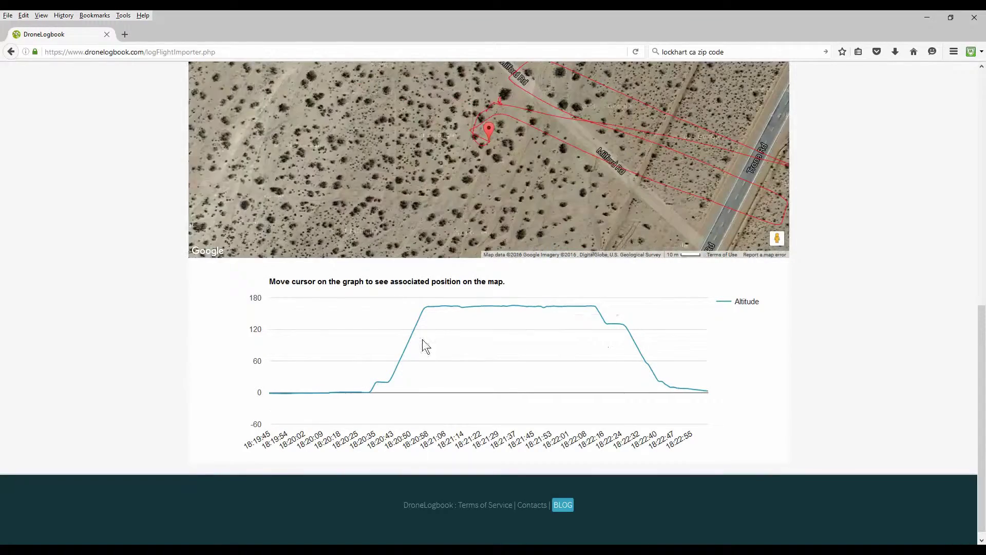
scroll(93, 311, "up", 8)
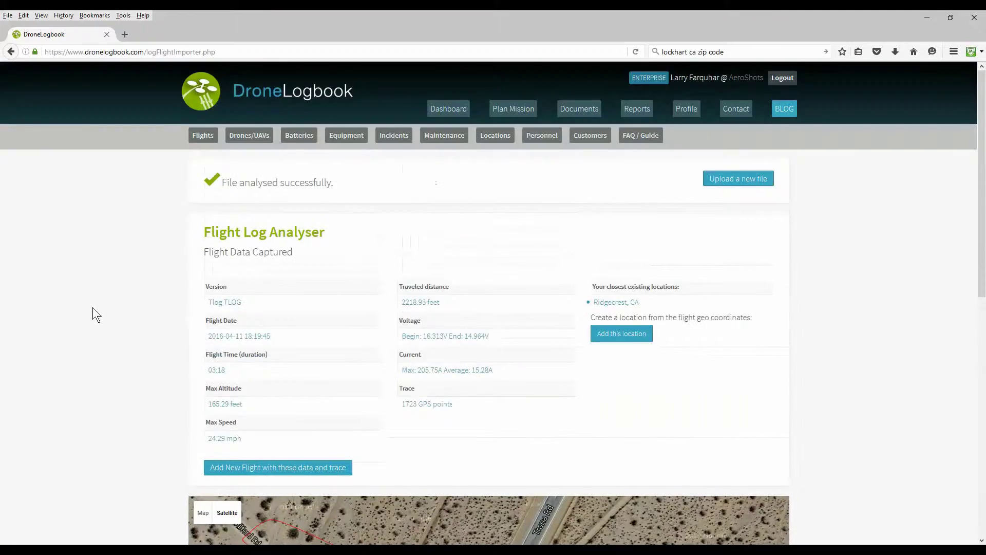
scroll(92, 314, "down", 2)
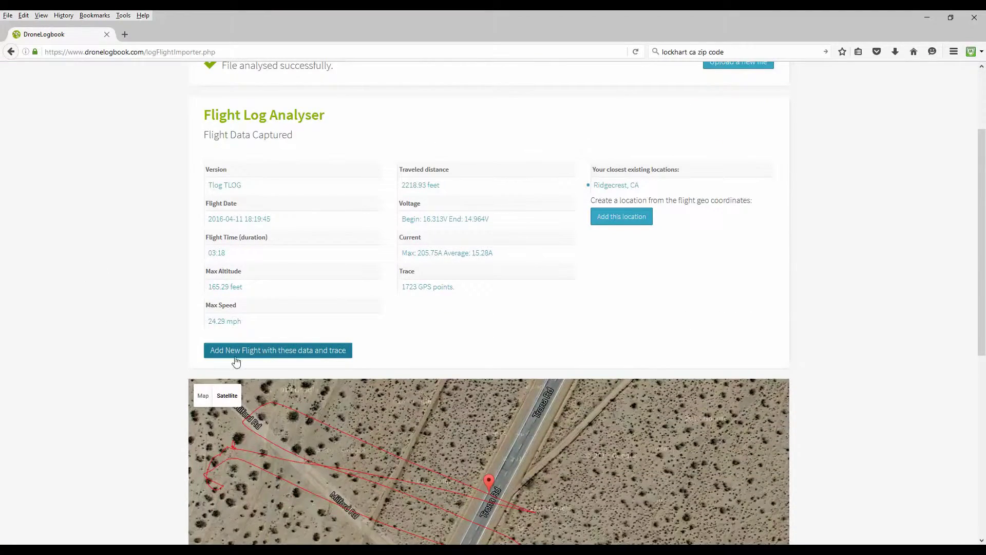
Create a new flight from the analysed data, assigning the organisation's pilot and customer CLM Energy.
left_click(269, 351)
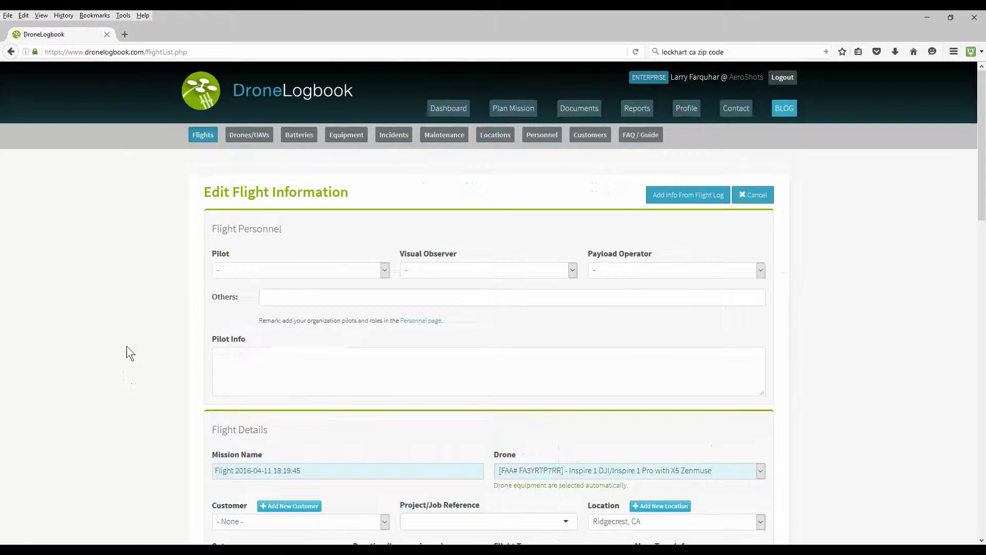
scroll(129, 341, "down", 1)
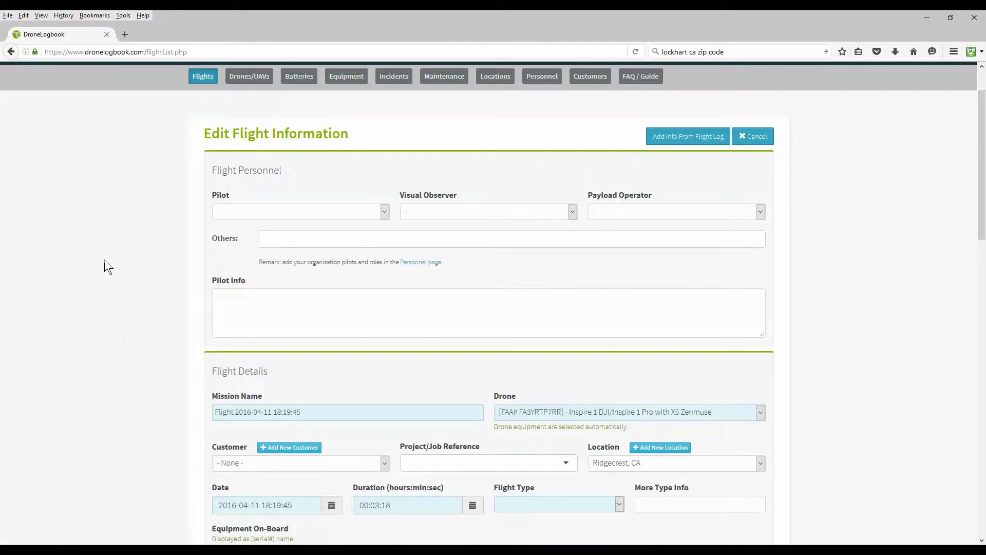
left_click(386, 211)
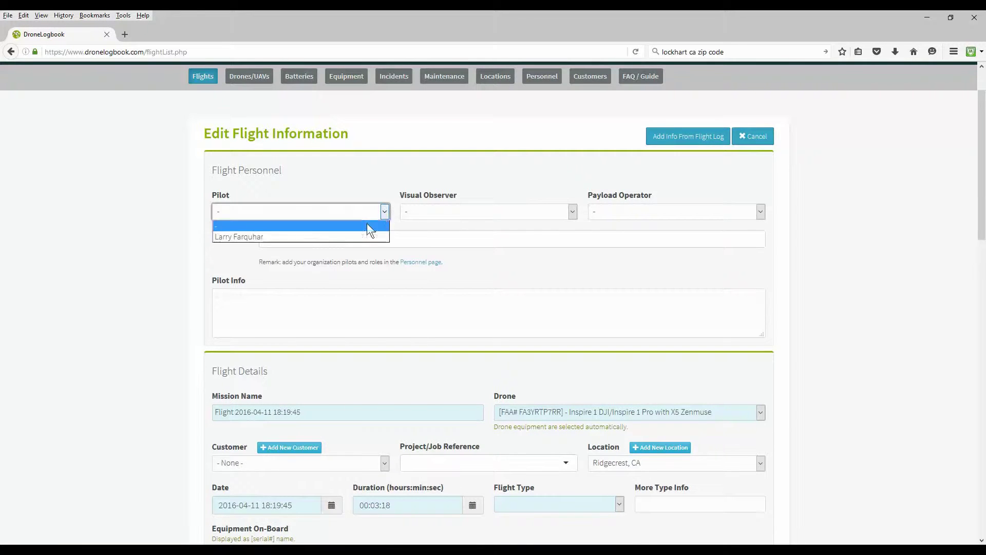
left_click(310, 235)
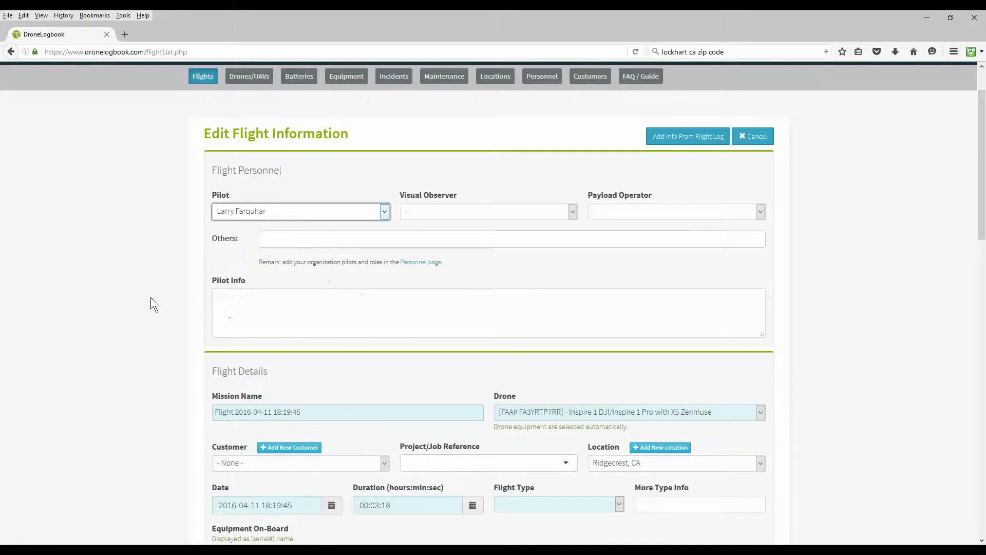
scroll(150, 302, "down", 1)
scroll(103, 272, "down", 2)
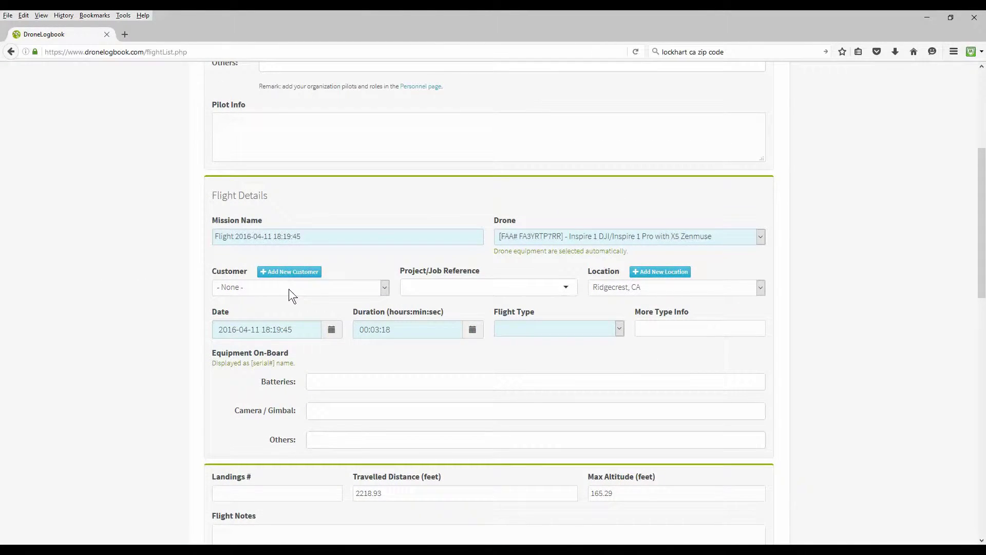
left_click(384, 287)
left_click(305, 311)
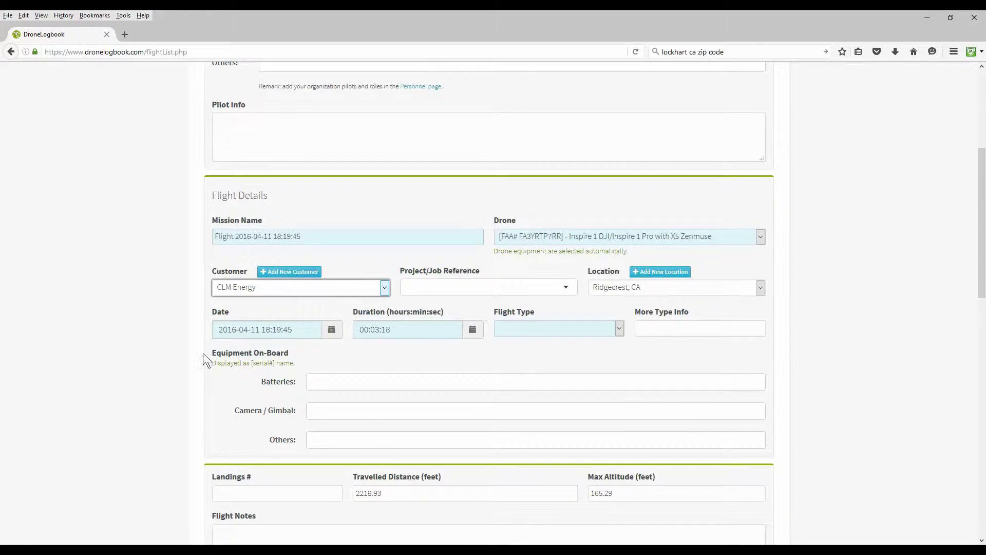
Set the drone to Solo 3DRobotics/Solo, flight type Hobby - Entertainment, and Battery 1.
left_click(529, 232)
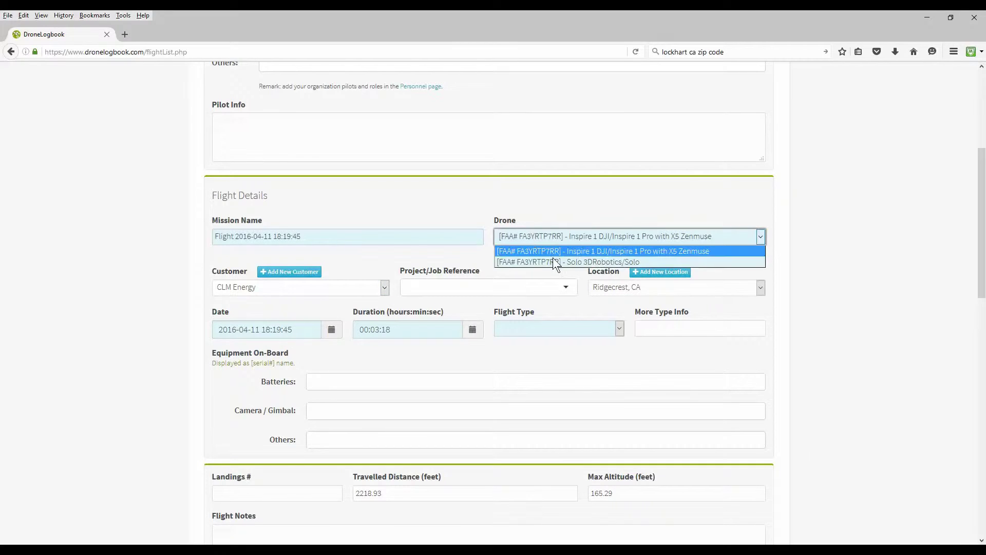
left_click(550, 260)
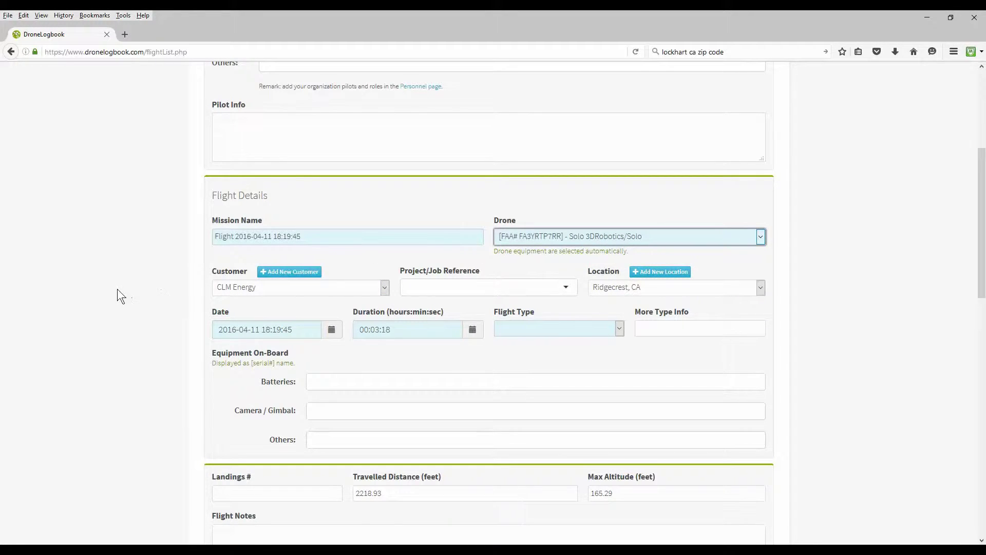
scroll(78, 297, "down", 3)
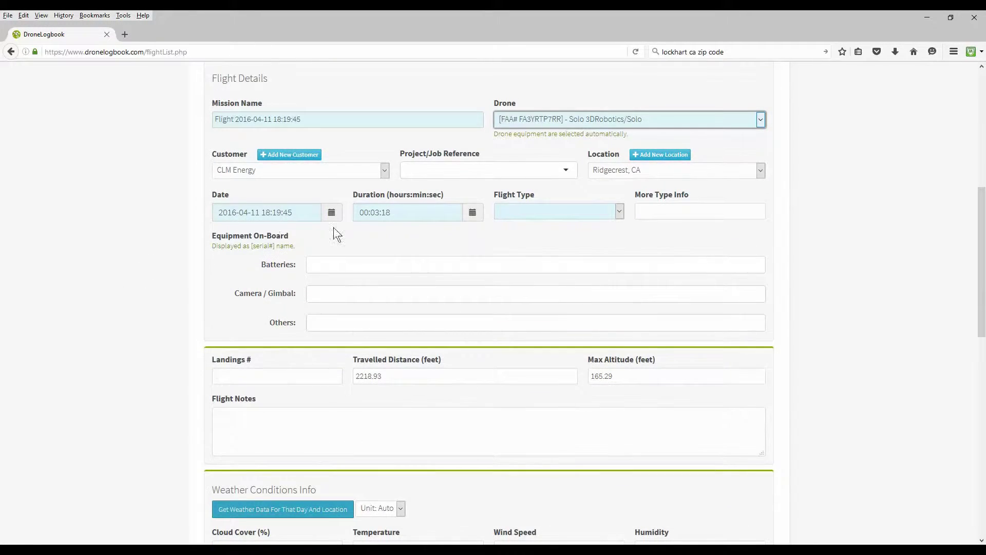
left_click(619, 213)
left_click(550, 299)
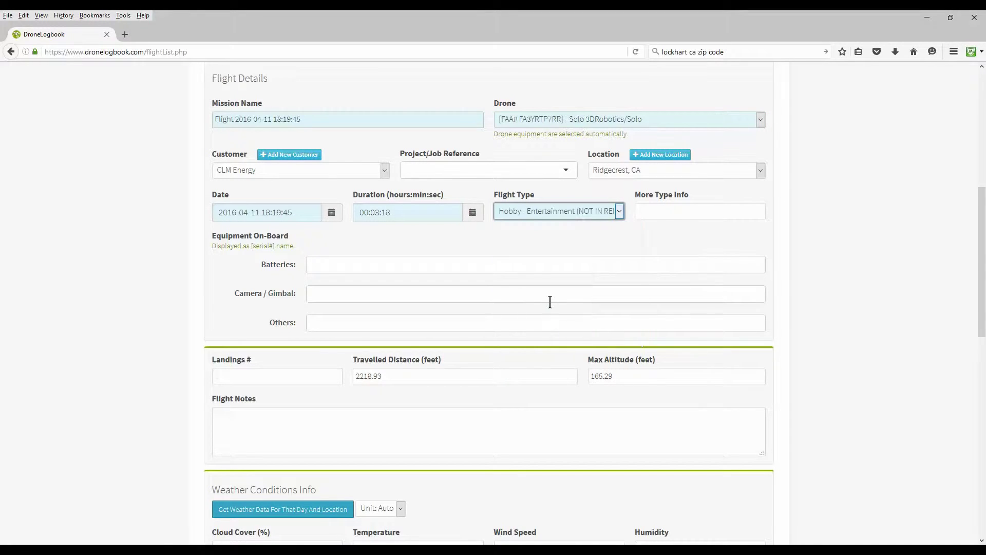
left_click(322, 267)
left_click(359, 288)
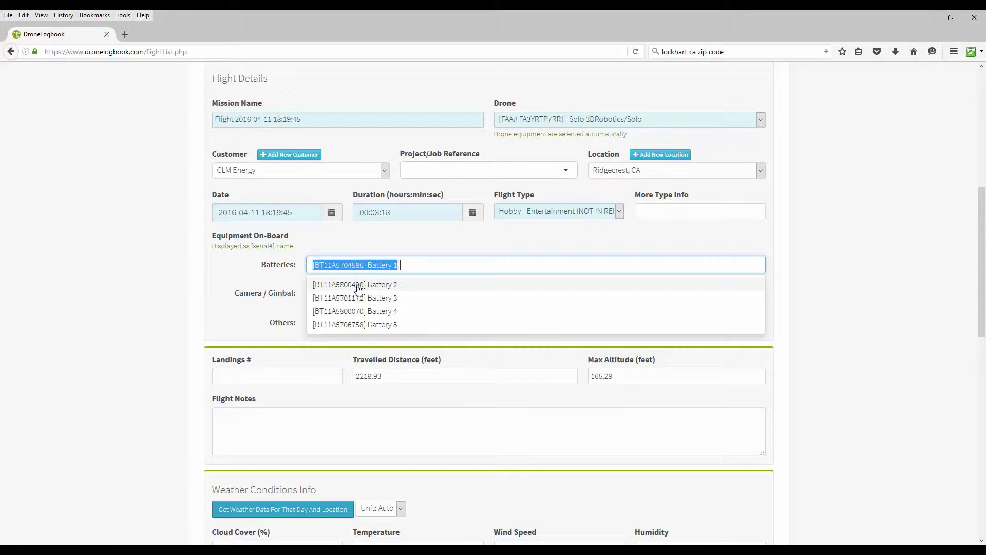
Add the 3DR Solo Gimbal and GoPro Hero 4 Black, 1 landing, and the note 'Test note.'.
left_click(337, 293)
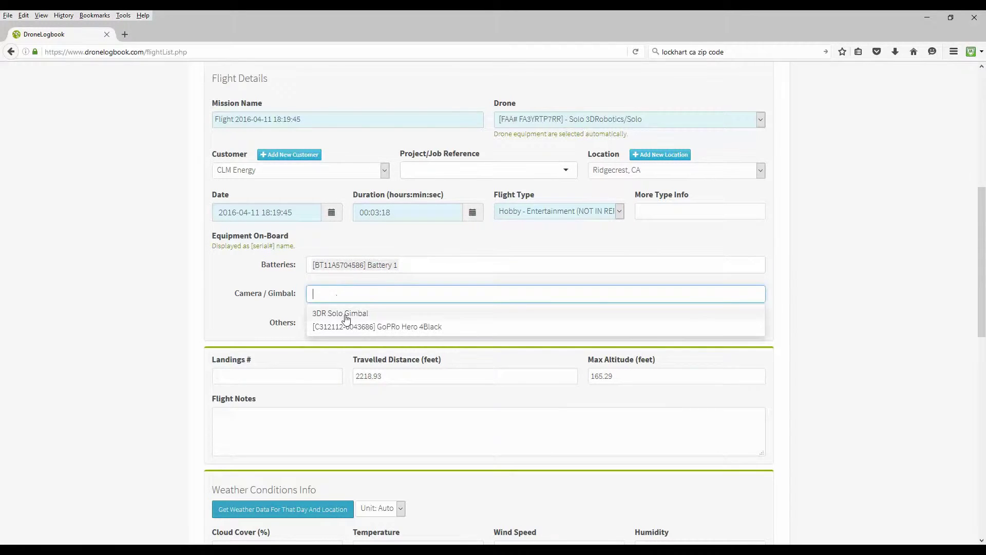
left_click(399, 308)
left_click(378, 314)
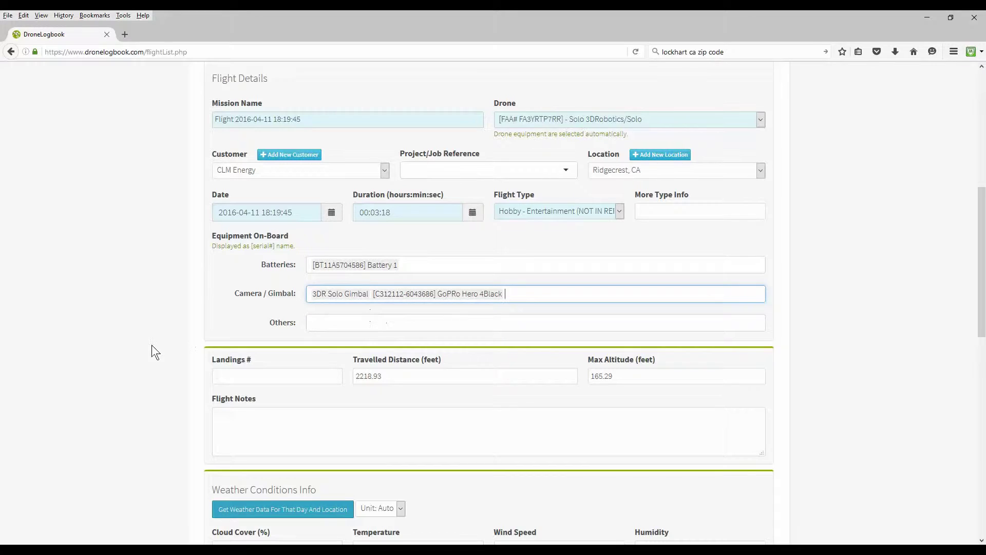
scroll(153, 352, "down", 2)
left_click(240, 317)
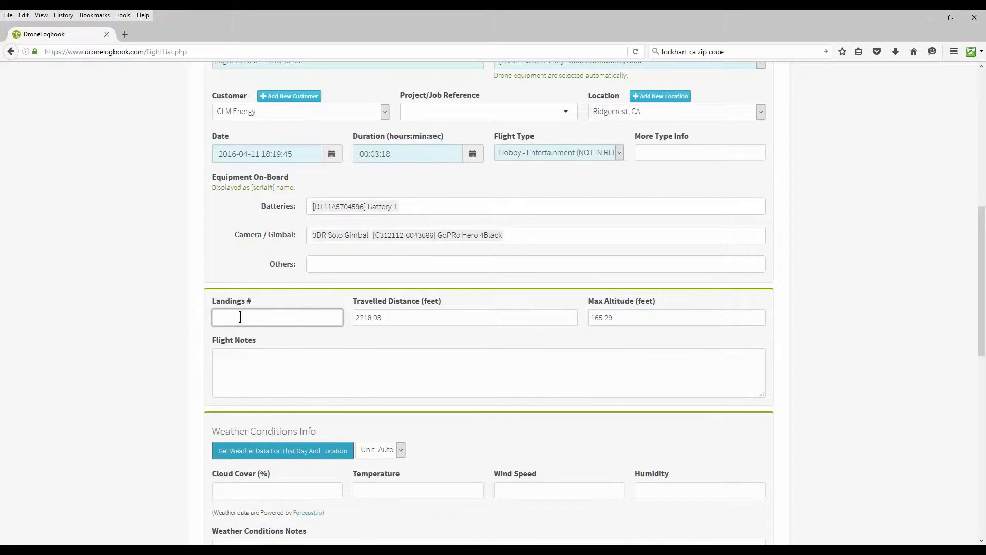
type("1")
left_click(229, 362)
type("Test")
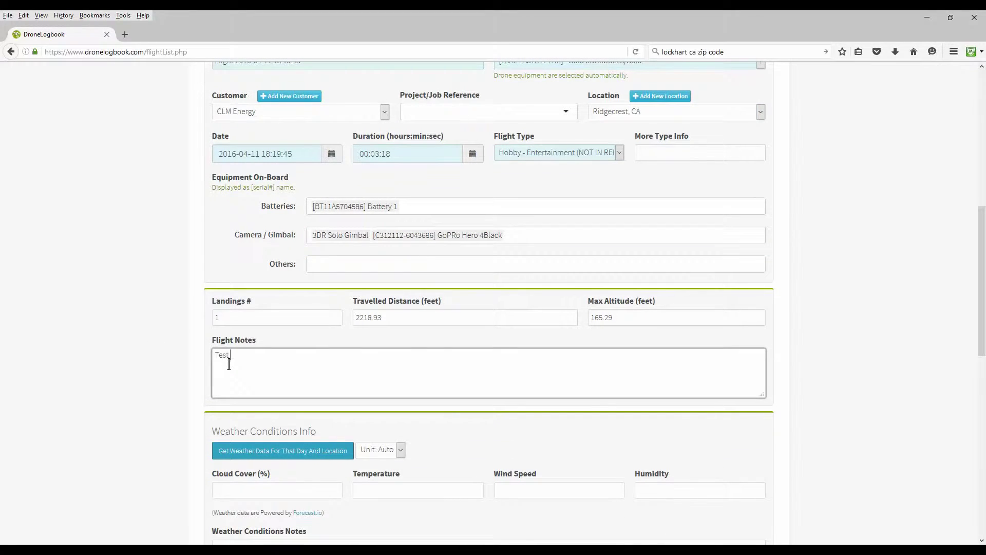
type(" note.")
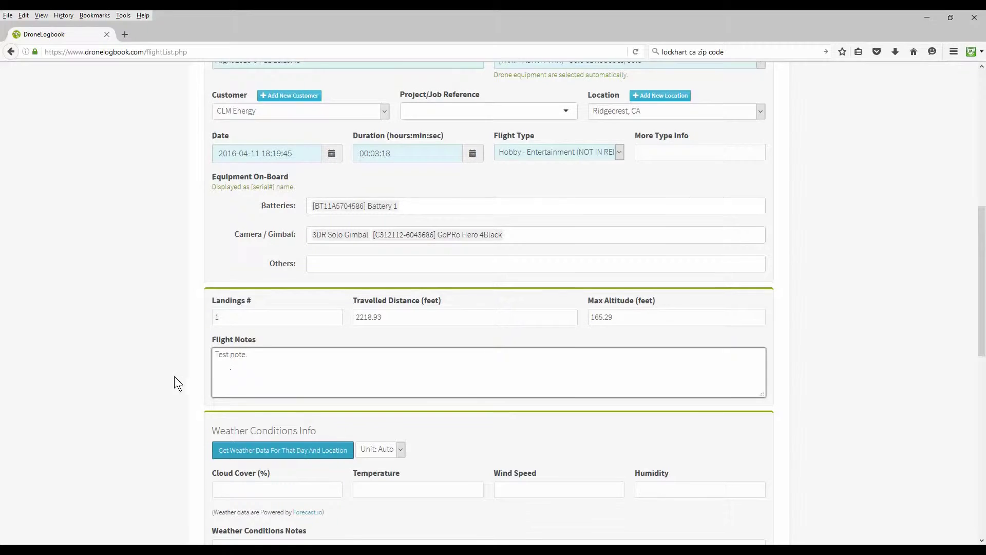
scroll(164, 387, "down", 2)
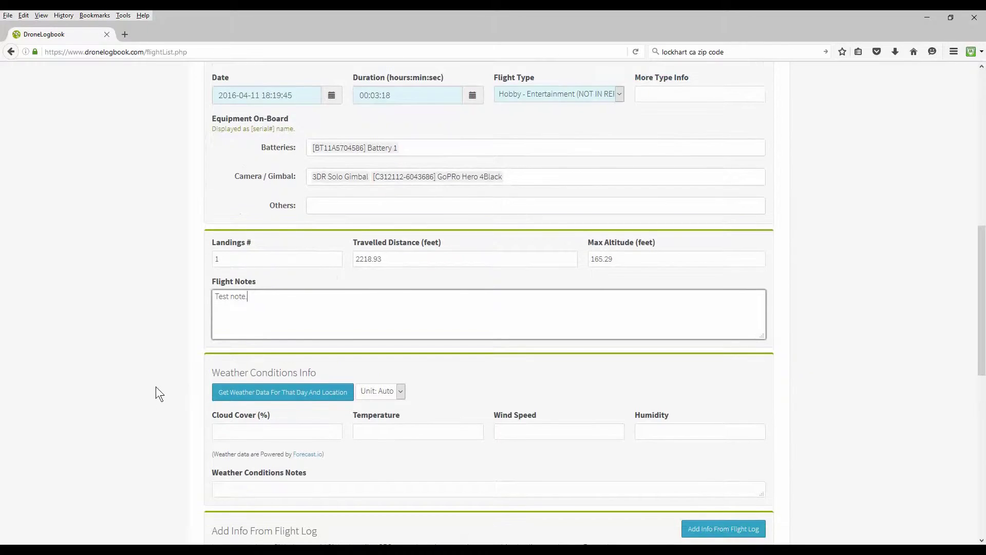
Fetch the day's weather (cloud 22, temperature 60.21, wind 5.32, humidity 0.57), then start a battery cycle.
left_click(261, 397)
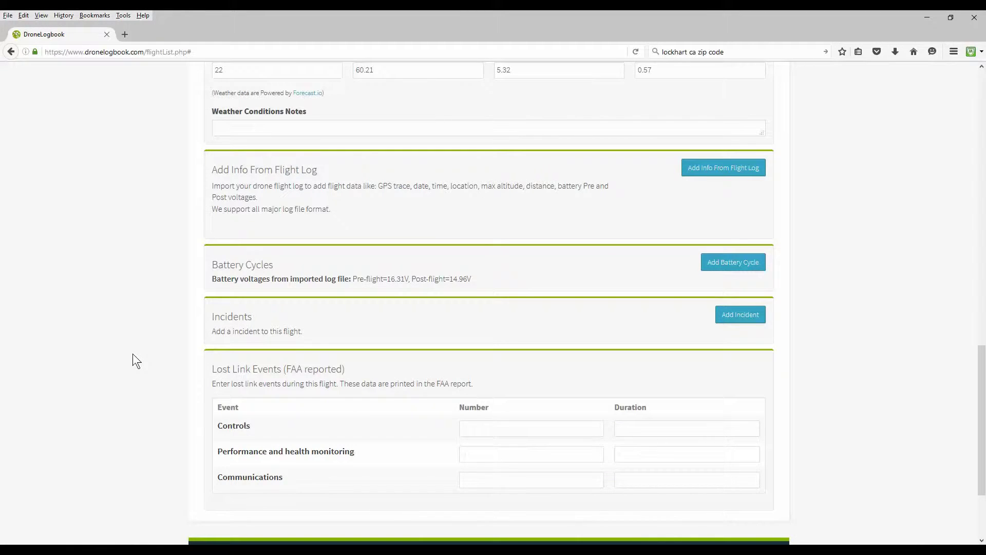
scroll(133, 354, "down", 2)
scroll(132, 353, "up", 5)
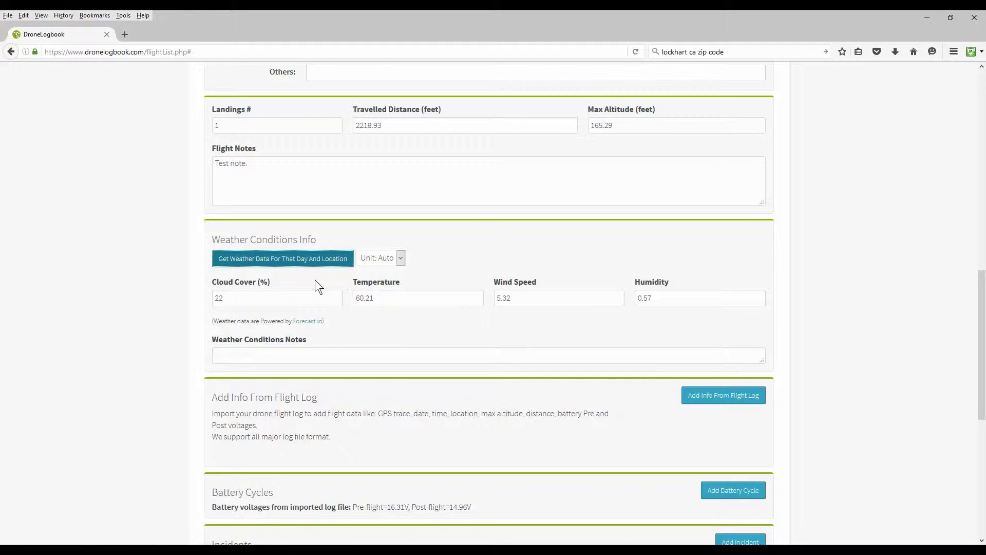
scroll(159, 315, "down", 4)
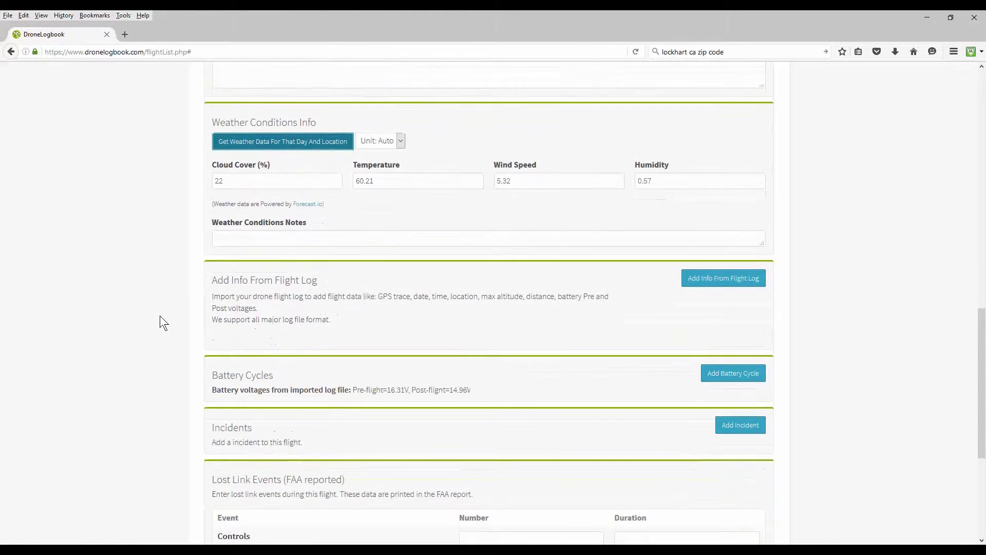
scroll(135, 319, "down", 4)
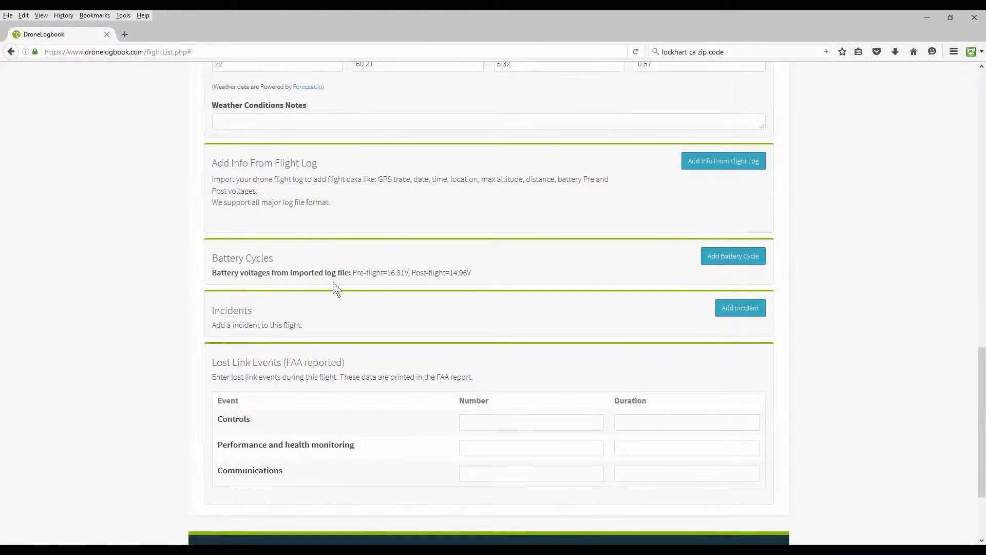
left_click(732, 263)
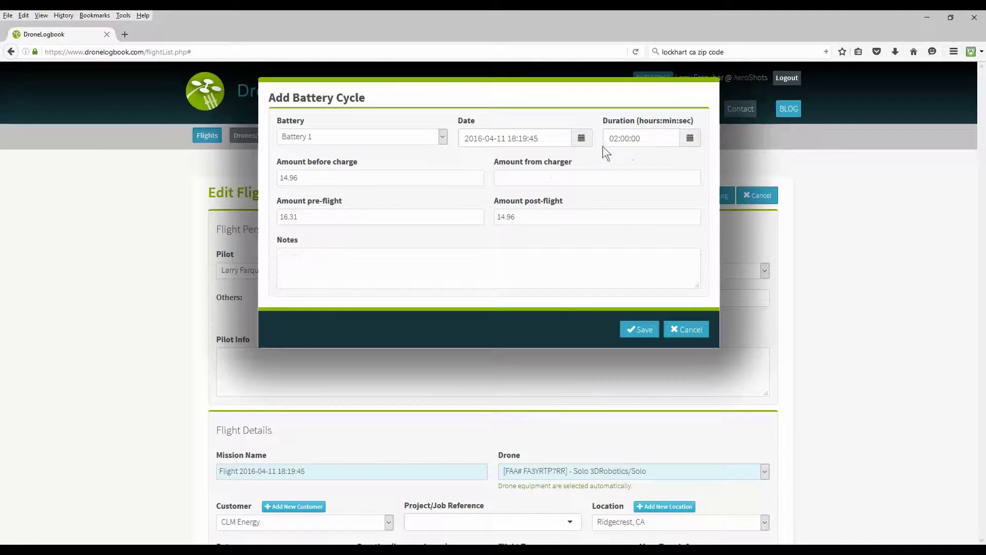
Save a Battery 1 charge cycle with duration 01:00:00 and 16.80 from the charger.
left_click(621, 138)
type("01:00:00")
left_click(536, 176)
type("16.80")
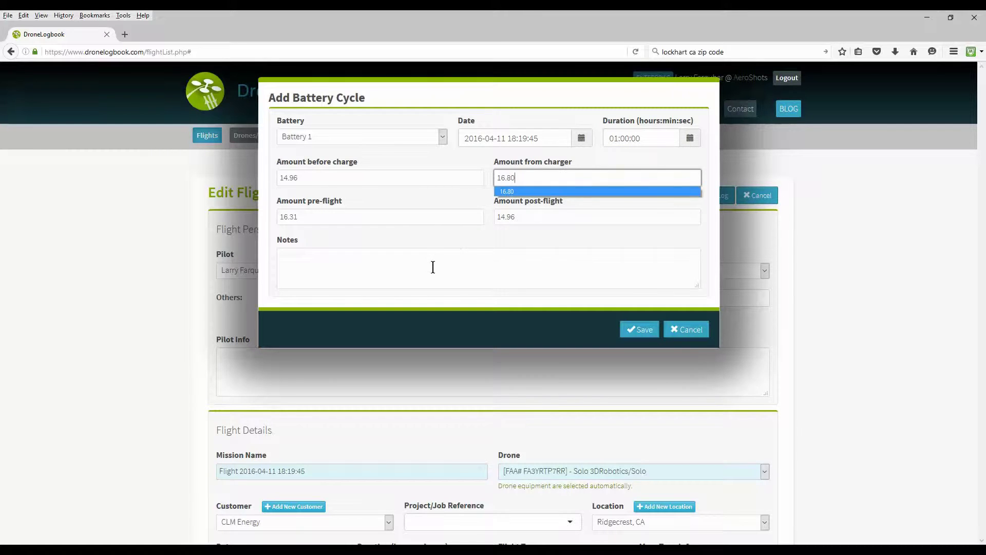
left_click(433, 266)
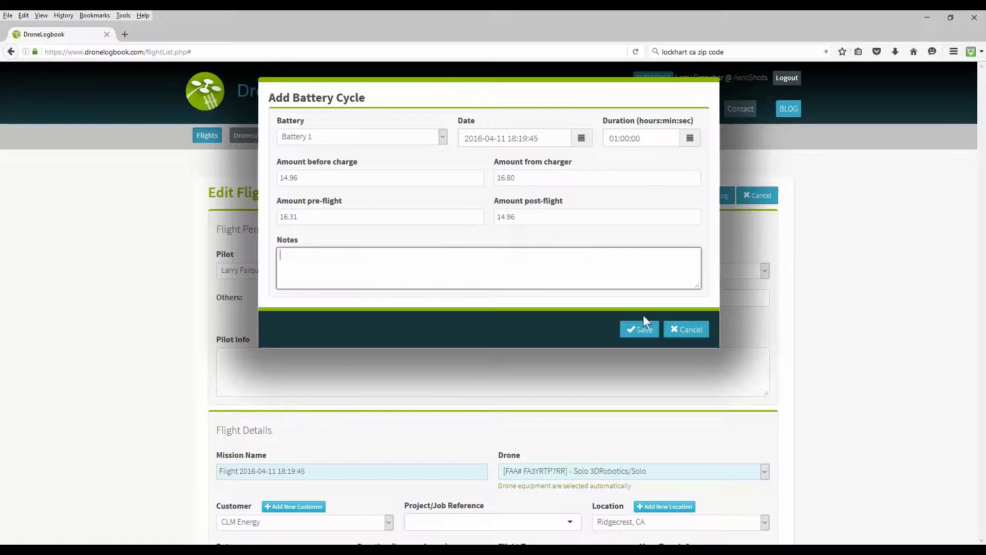
left_click(640, 329)
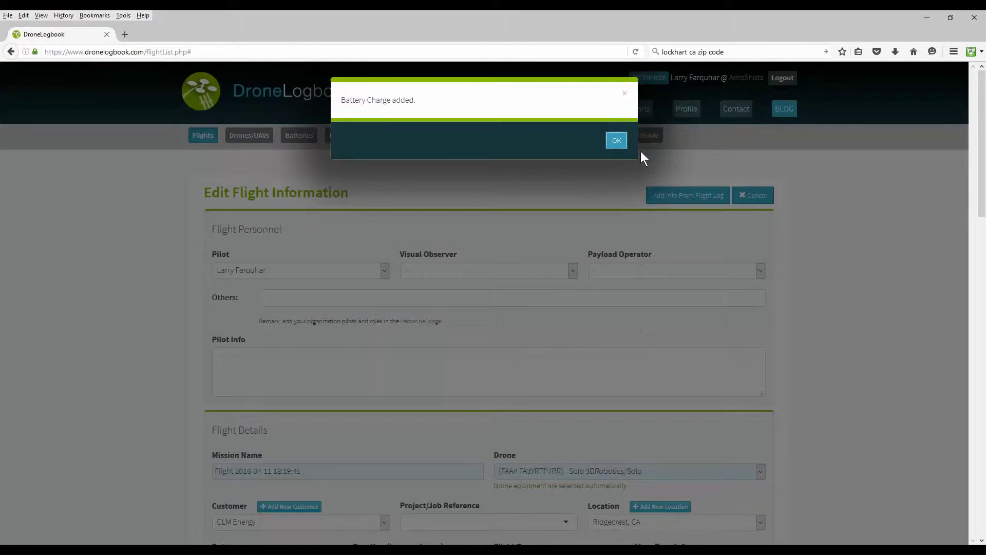
left_click(616, 140)
scroll(137, 341, "down", 5)
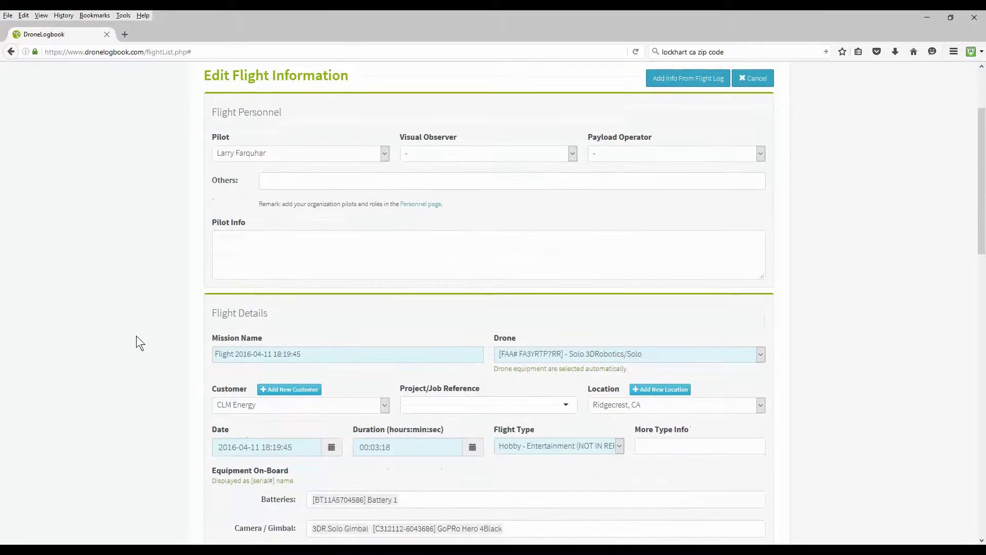
scroll(137, 336, "down", 6)
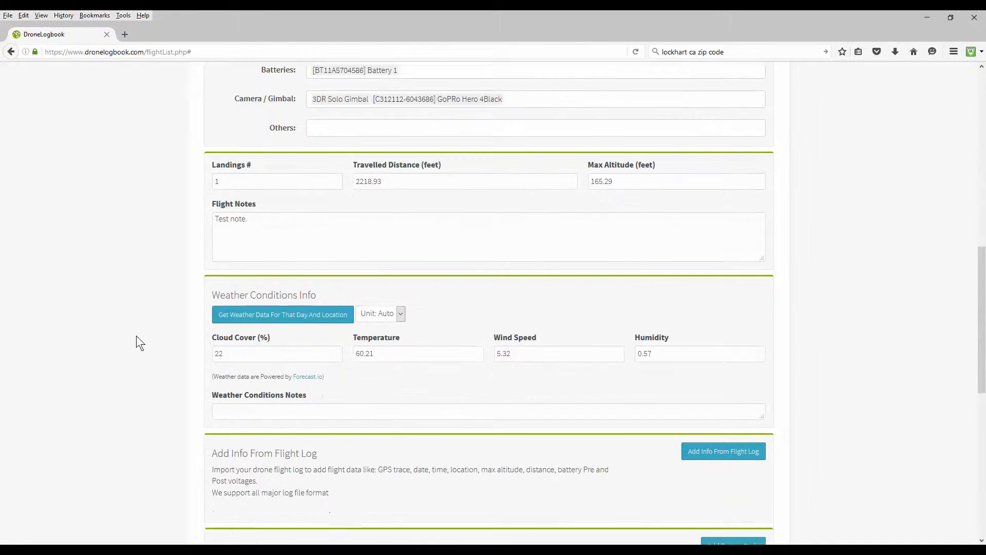
Save the edited flight record.
scroll(136, 336, "down", 2)
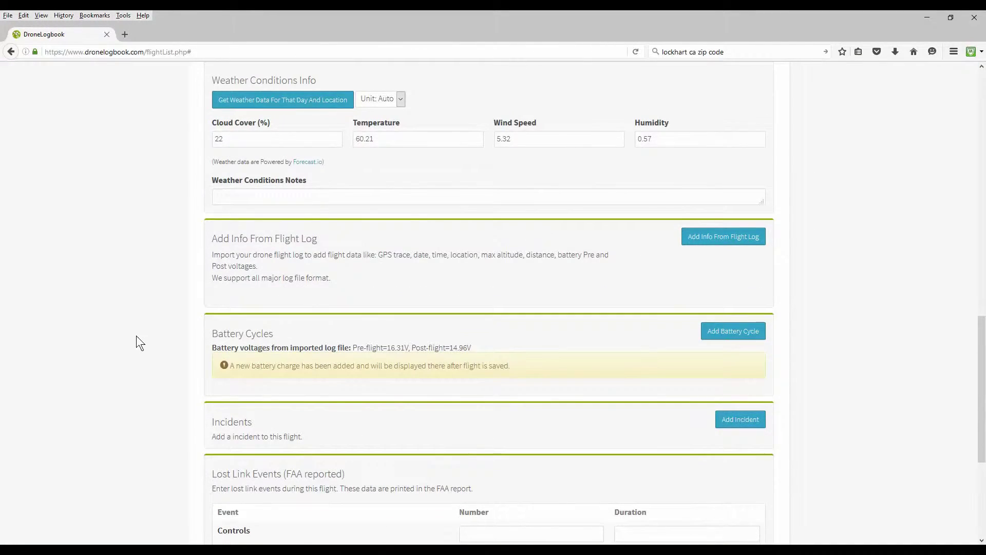
scroll(112, 344, "down", 2)
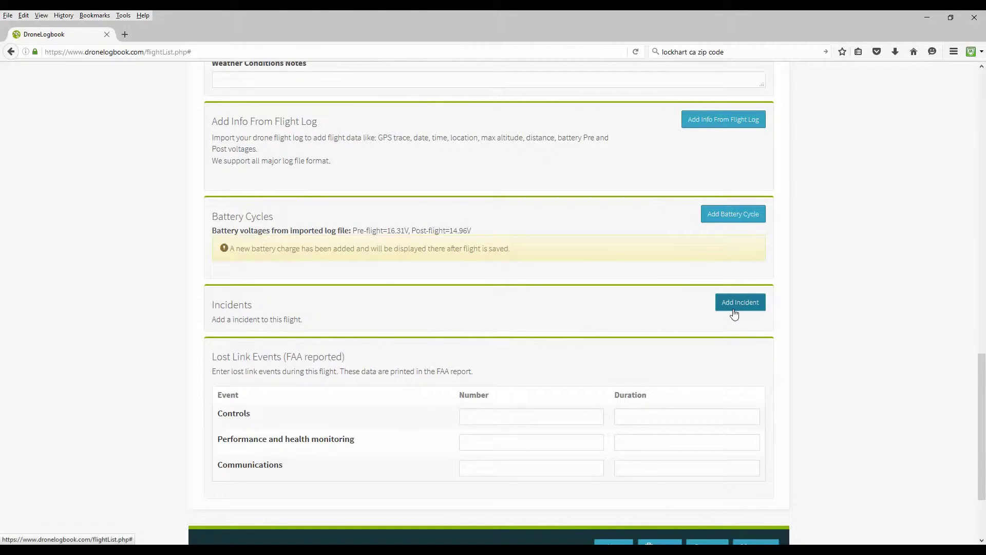
scroll(193, 392, "down", 1)
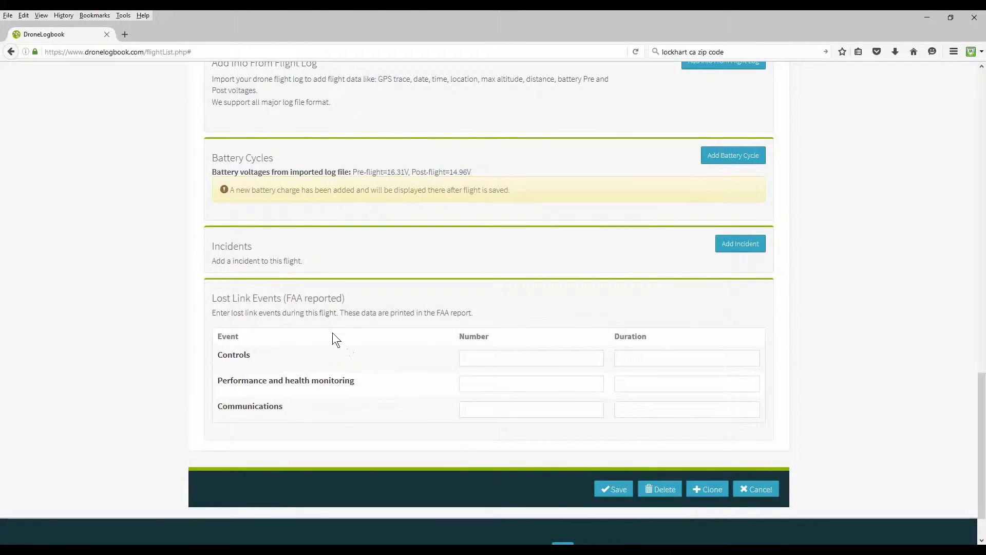
left_click(619, 489)
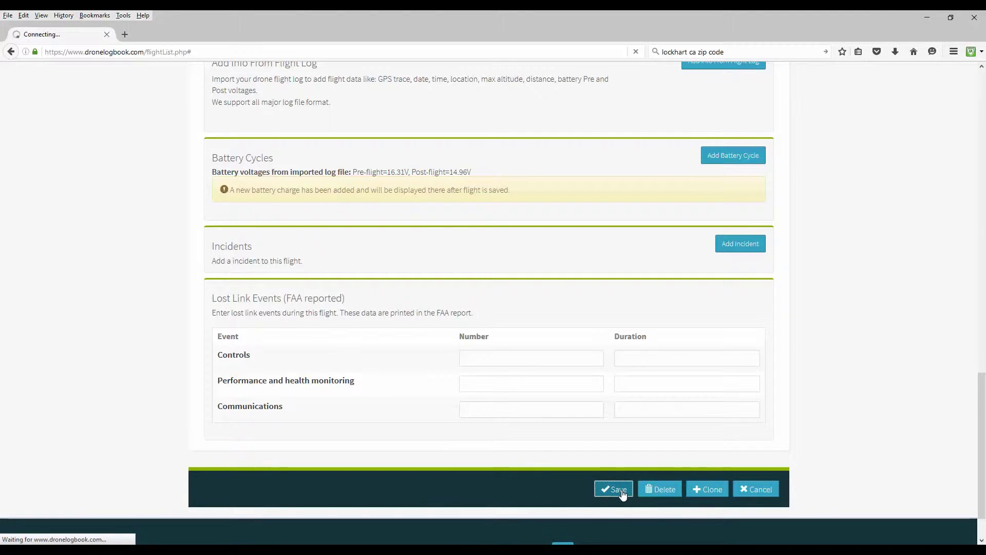
scroll(113, 391, "down", 2)
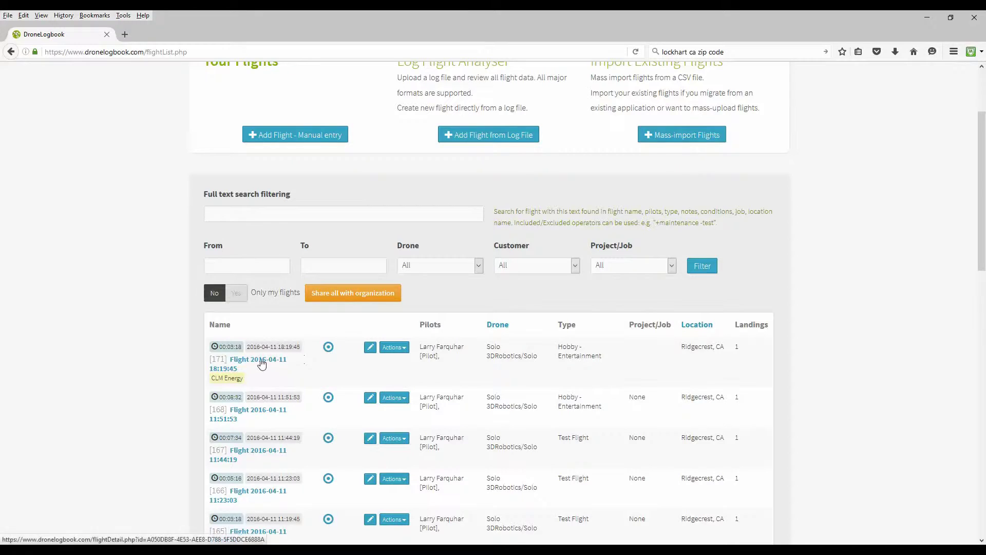
left_click(262, 364)
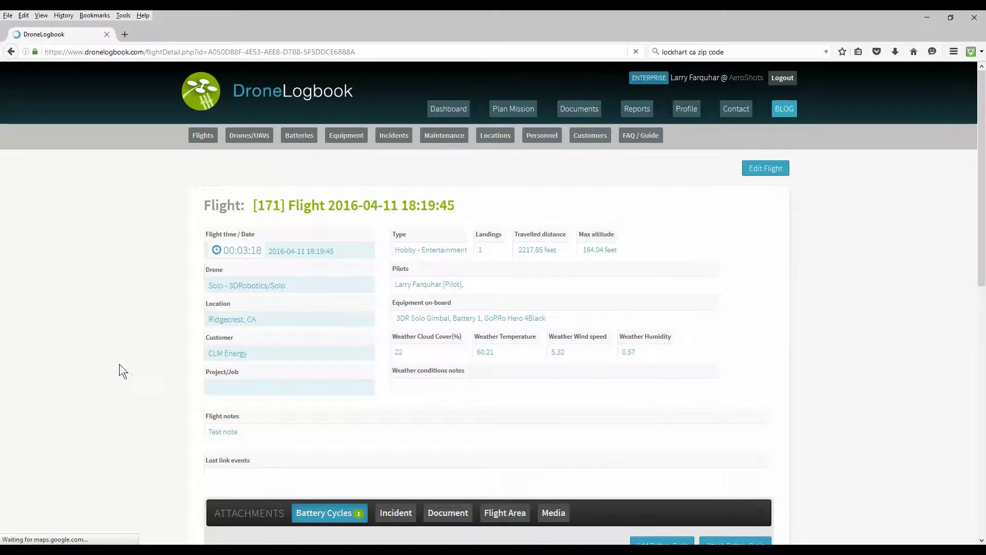
scroll(119, 363, "down", 6)
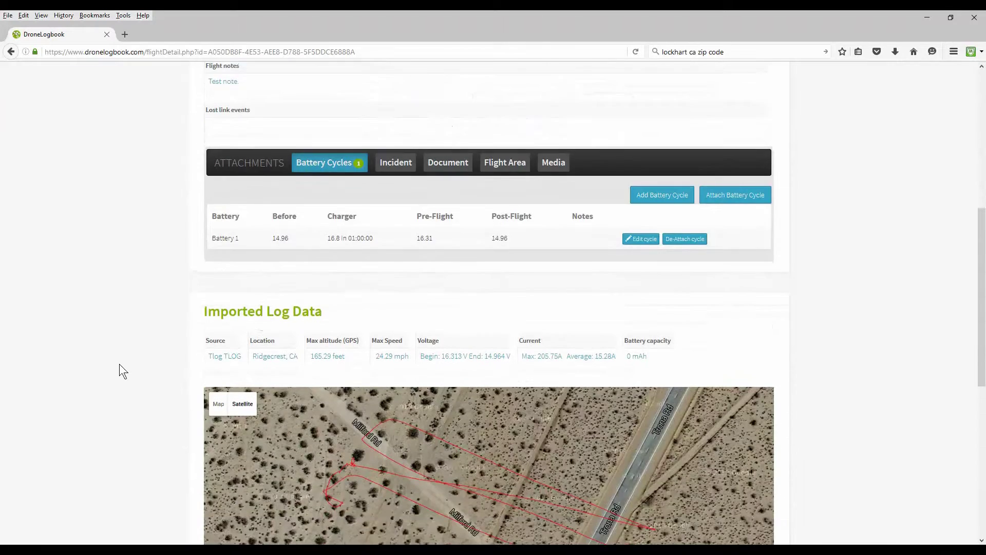
scroll(119, 363, "up", 5)
scroll(119, 364, "up", 1)
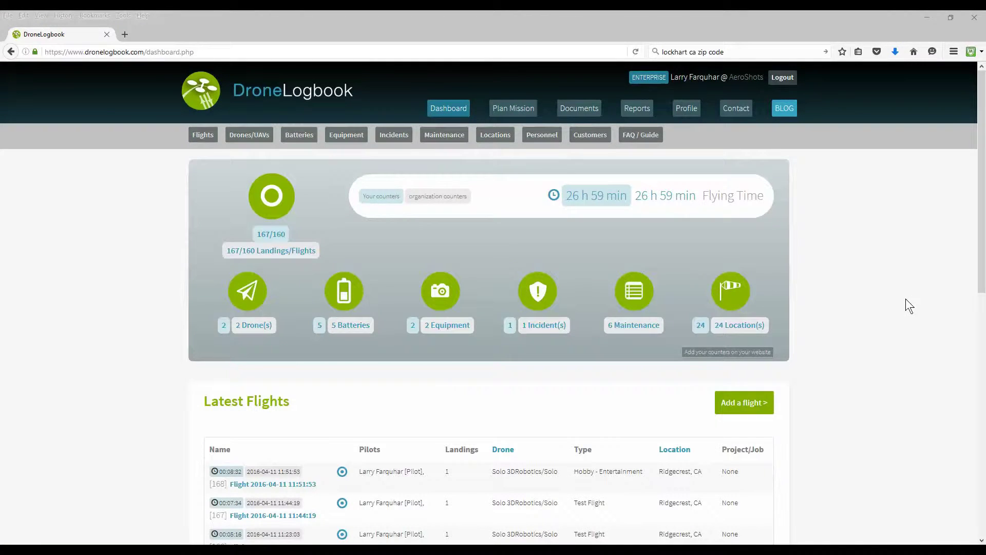
left_click(683, 114)
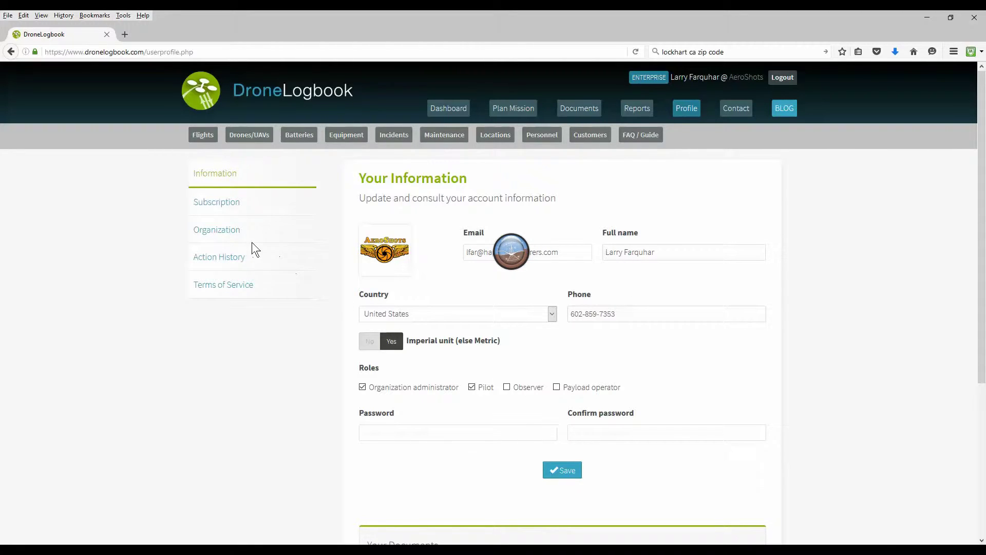
left_click(226, 235)
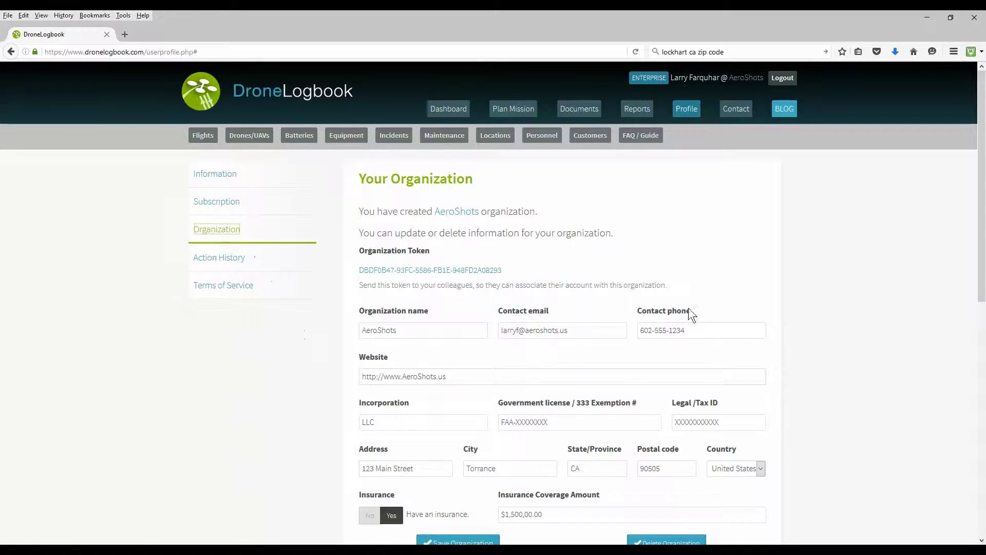
scroll(710, 294, "down", 2)
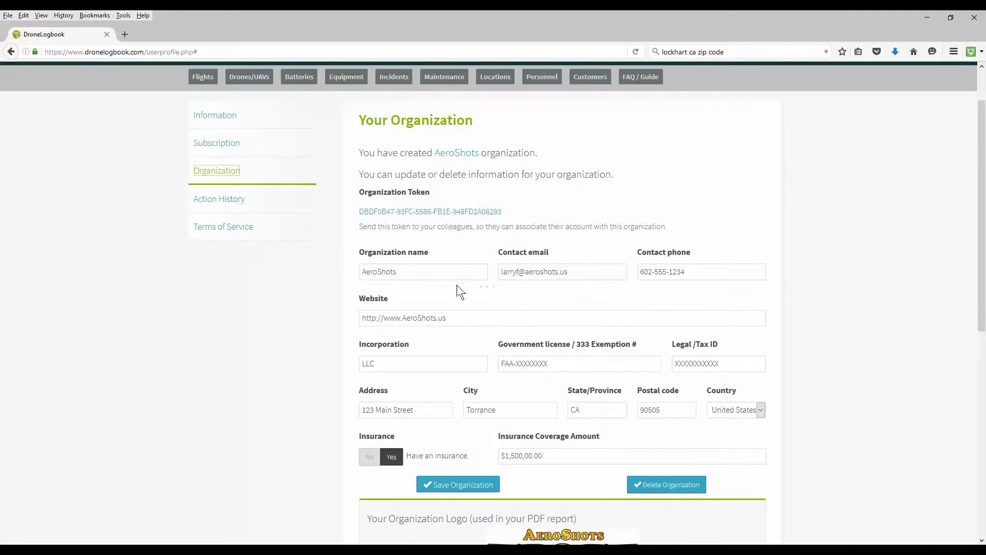
scroll(612, 313, "down", 5)
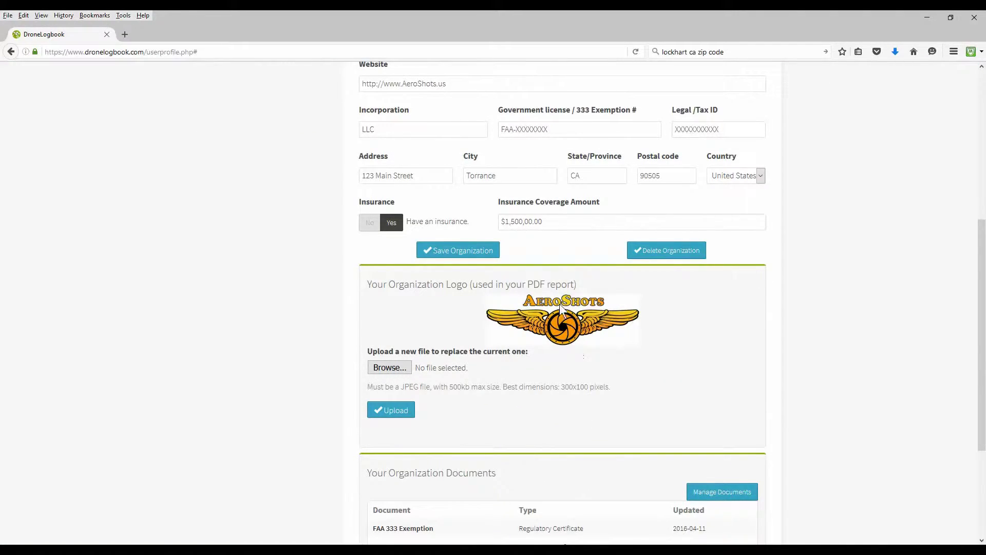
scroll(656, 335, "down", 3)
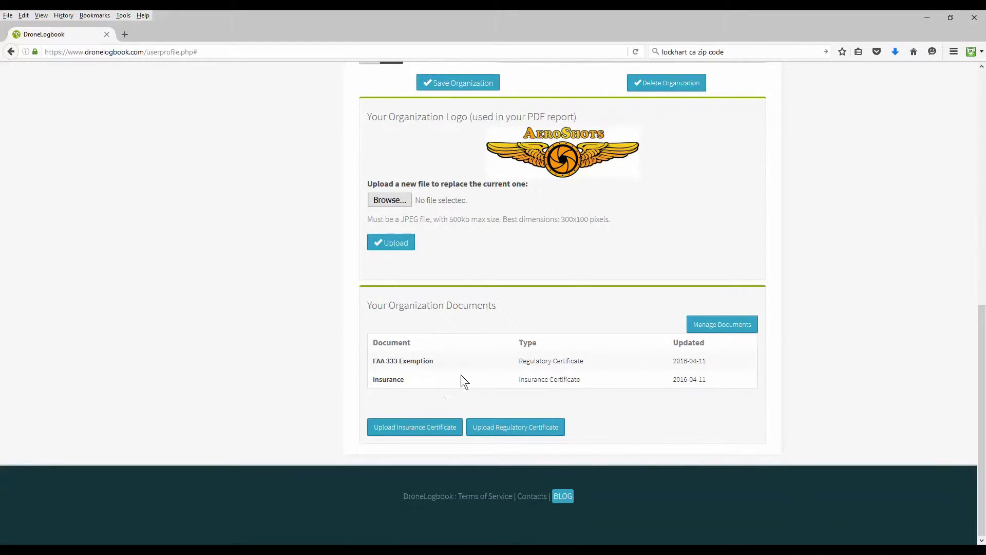
scroll(467, 369, "up", 9)
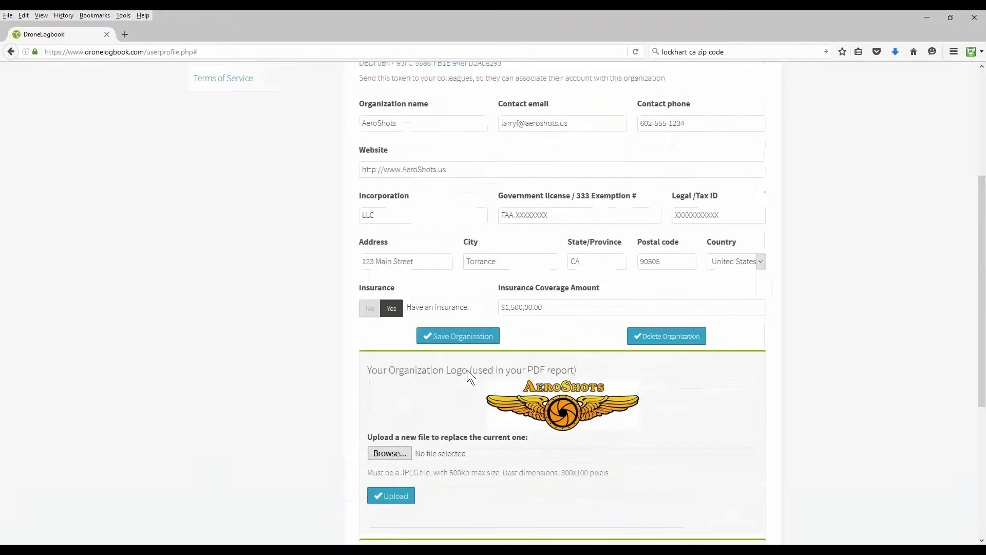
scroll(467, 370, "up", 1)
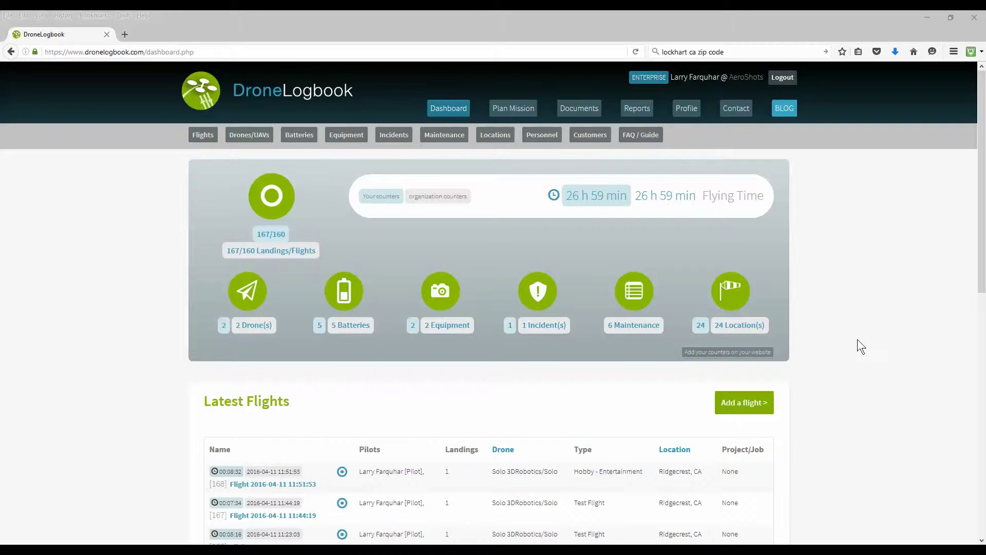
left_click(541, 135)
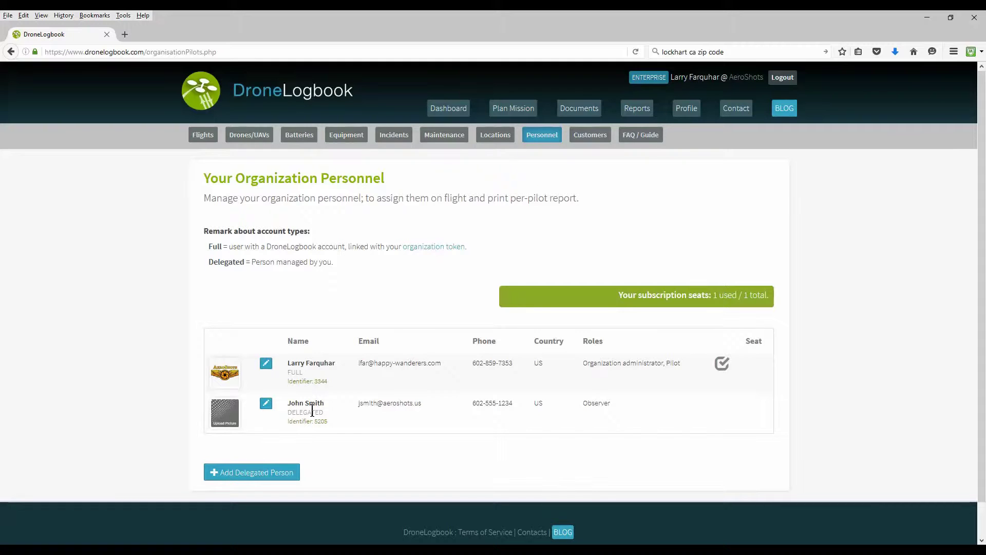
View the Customers list, cancel adding a new customer, and go to the Reports page.
left_click(591, 135)
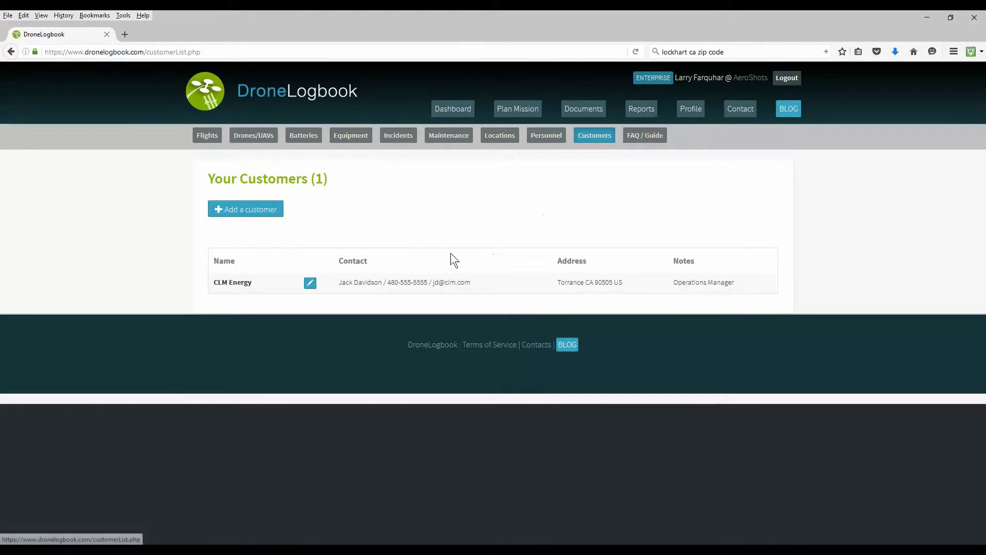
left_click(261, 212)
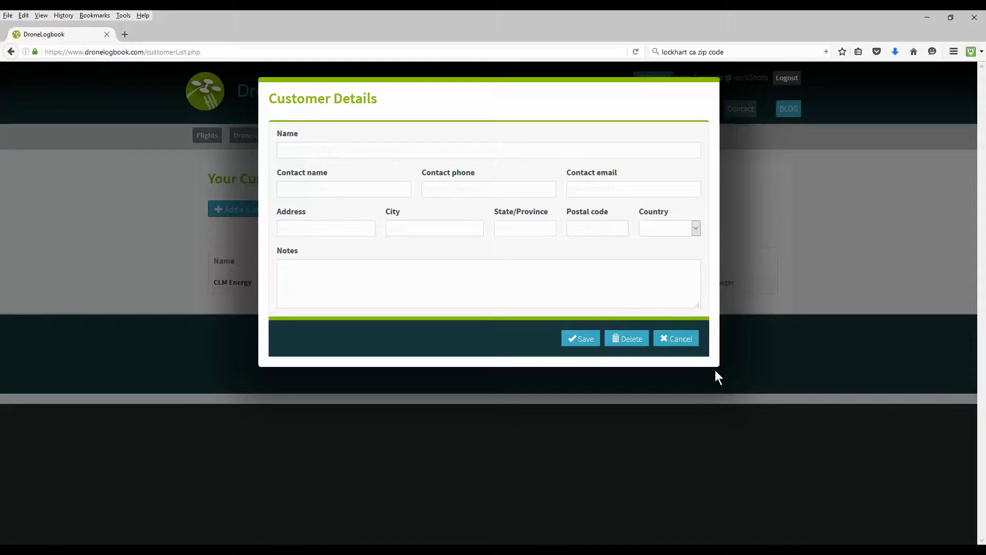
left_click(683, 343)
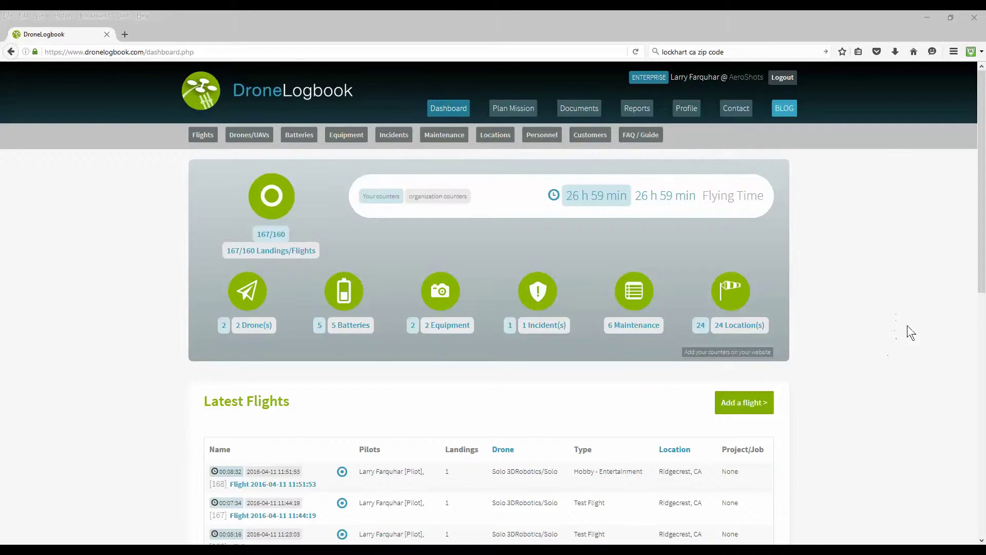
left_click(635, 113)
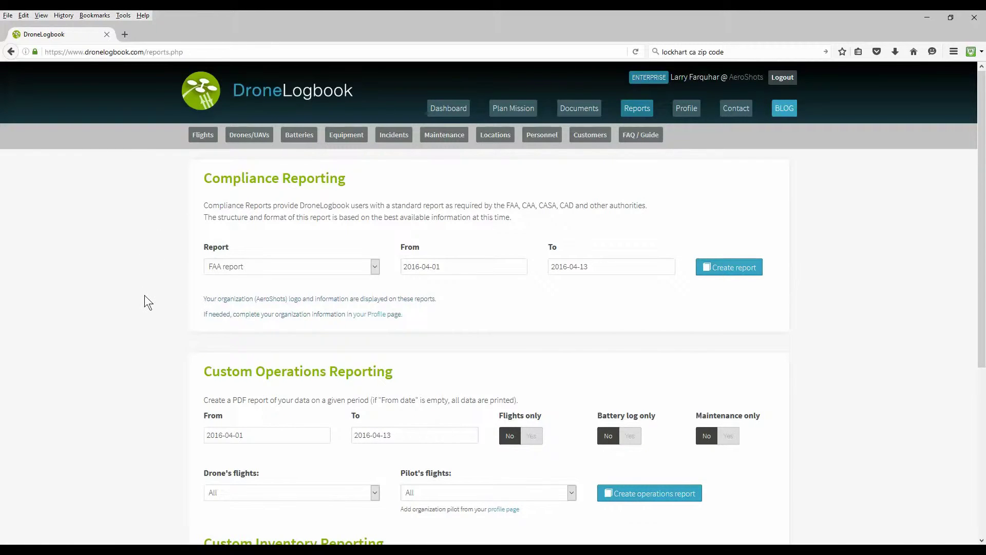
Create the FAA compliance report covering 2016-04-01 to 2016-04-13.
scroll(145, 296, "down", 3)
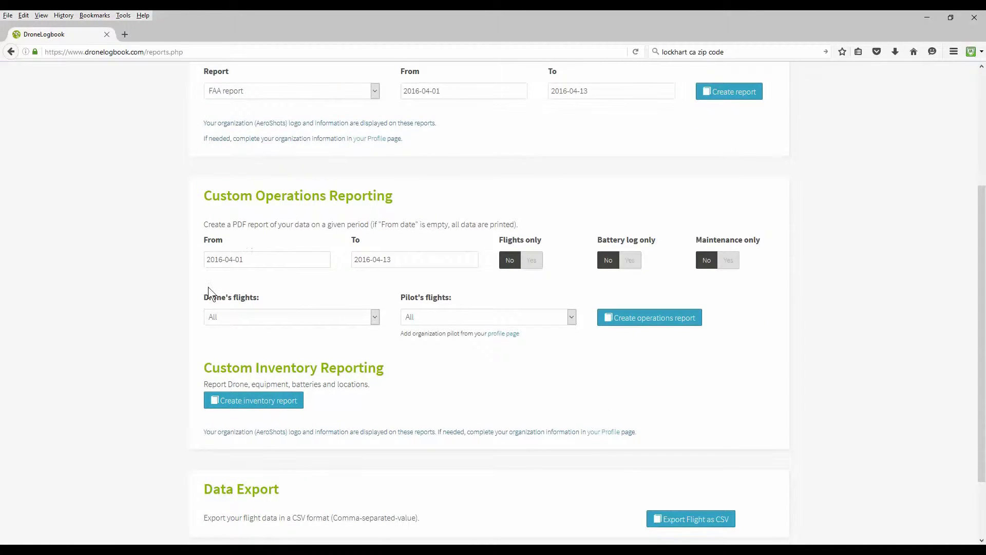
scroll(226, 421, "down", 2)
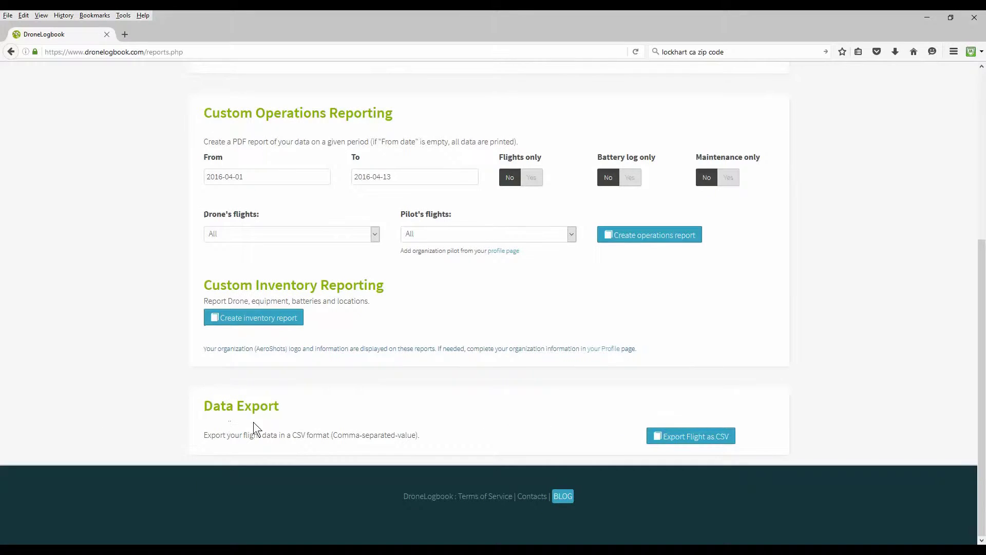
scroll(146, 376, "up", 5)
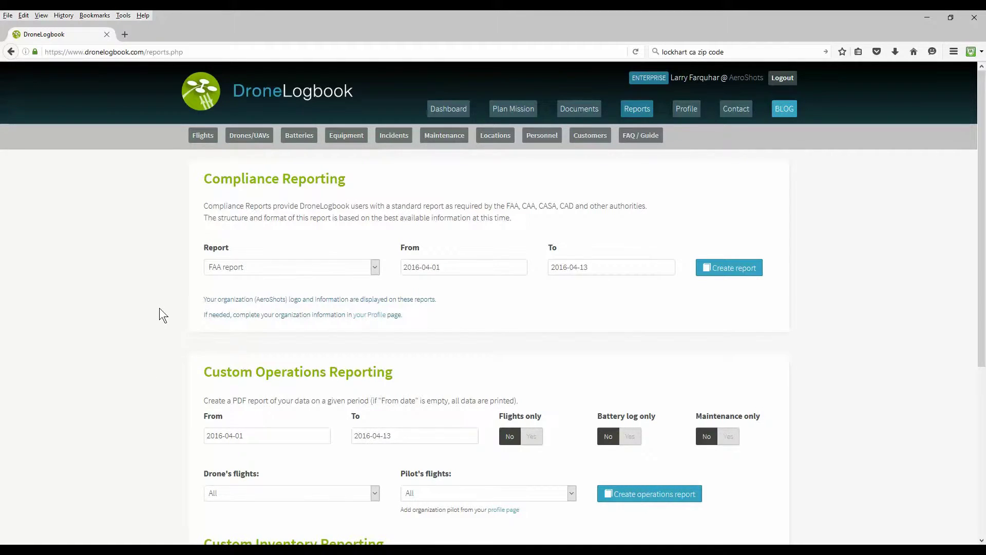
scroll(159, 308, "down", 4)
scroll(159, 308, "up", 3)
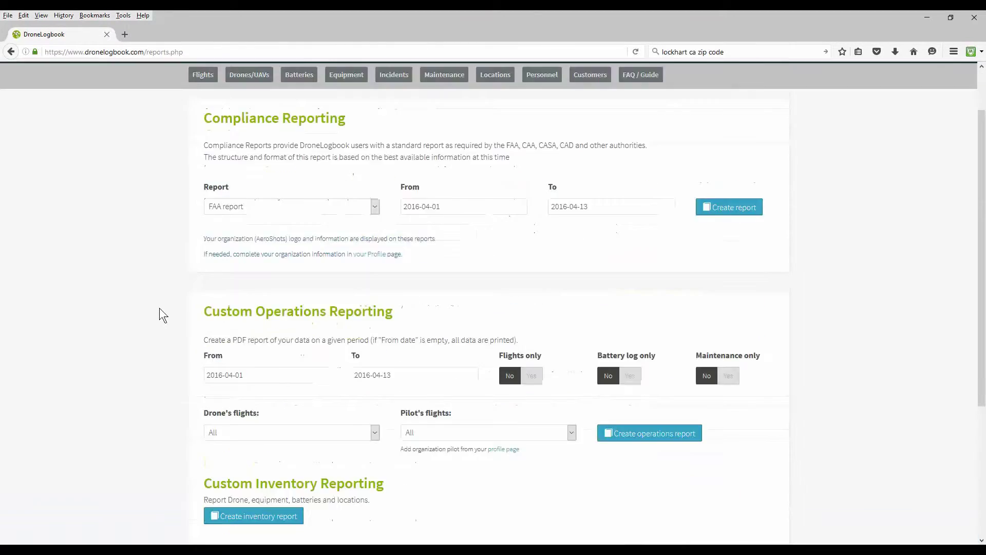
scroll(159, 308, "up", 1)
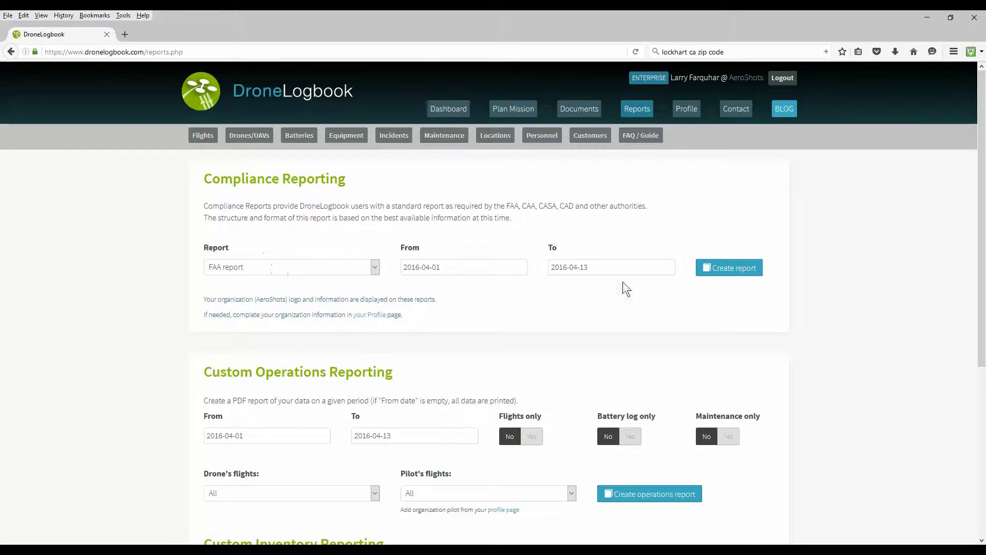
left_click(377, 271)
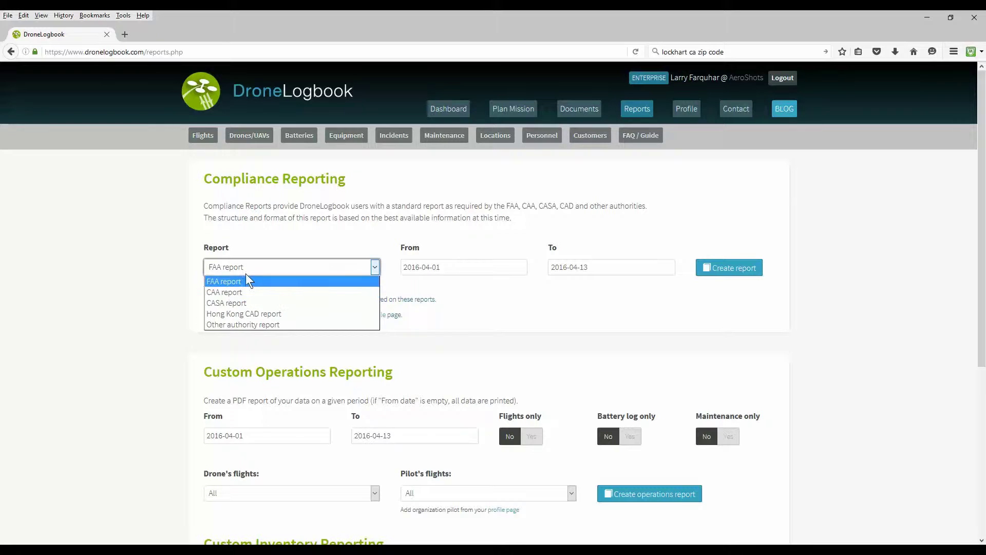
left_click(144, 321)
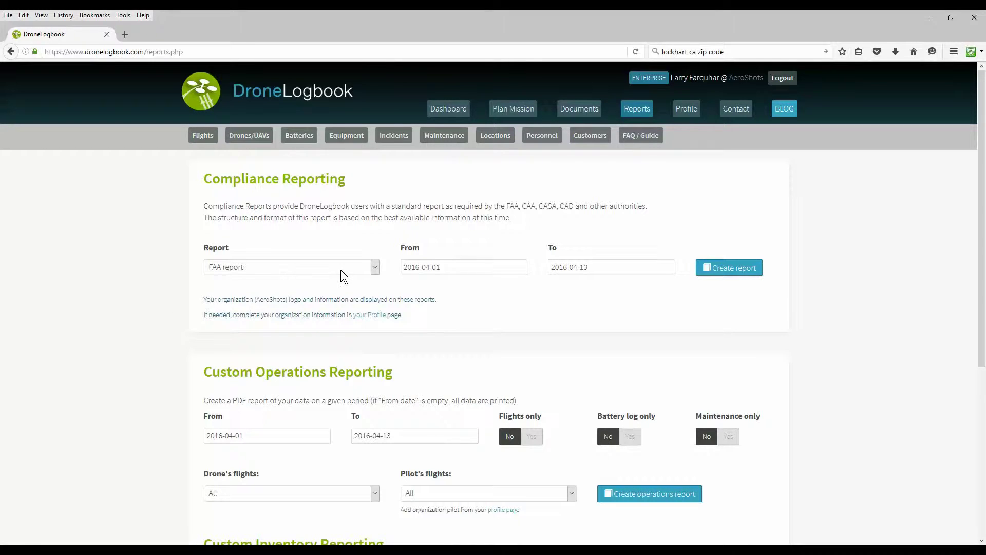
left_click(740, 272)
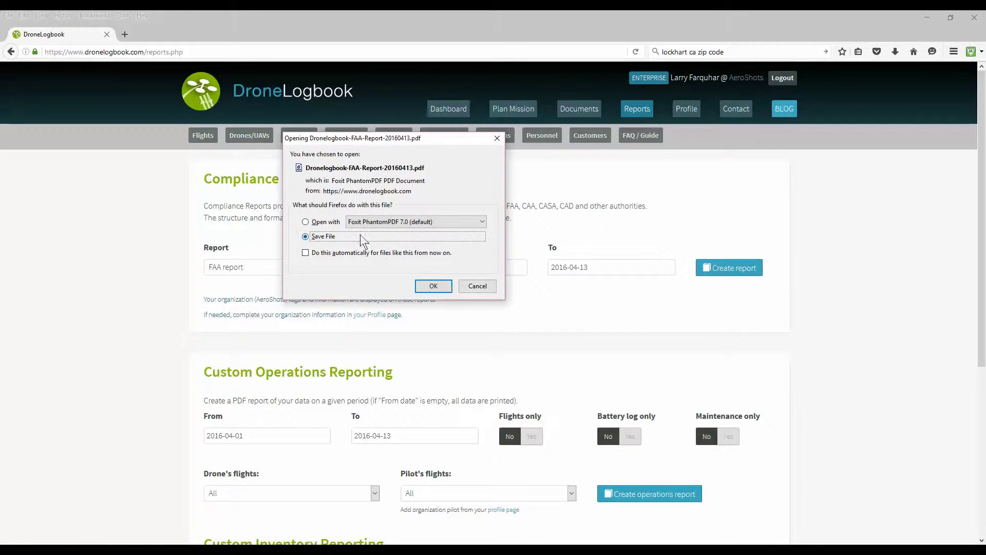
Open the FAA report PDF in Foxit PhantomPDF, review its 4 flights, then close it.
left_click(331, 222)
left_click(433, 286)
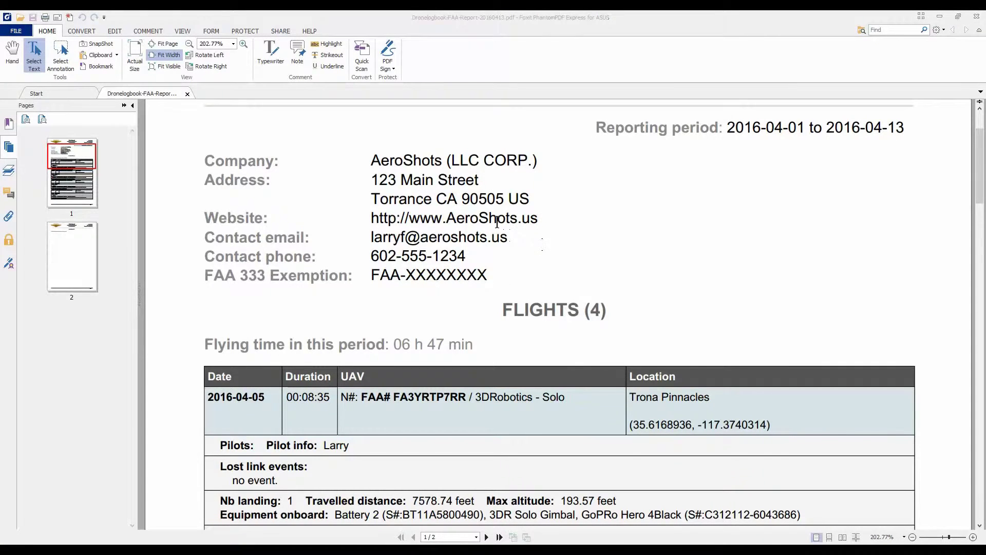
scroll(693, 278, "down", 5)
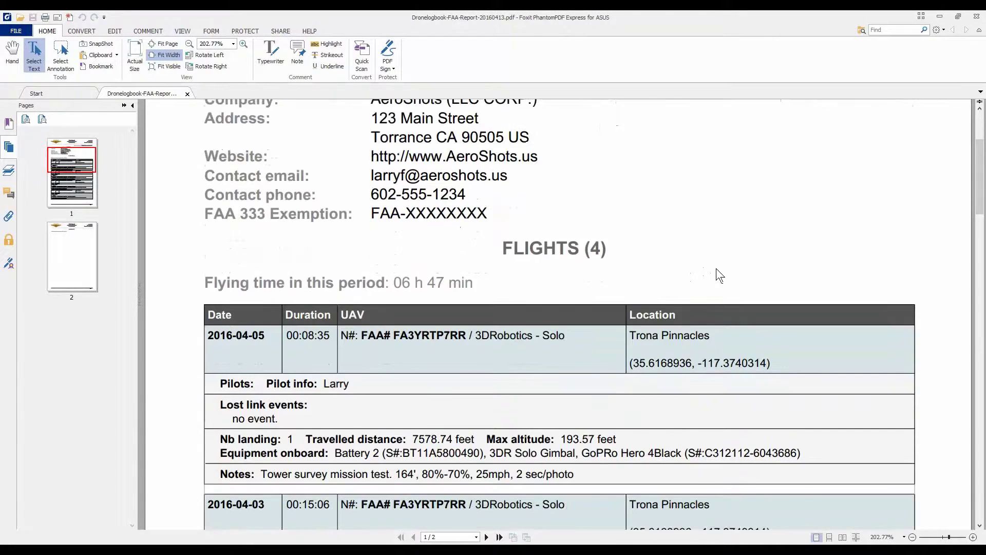
scroll(642, 318, "down", 10)
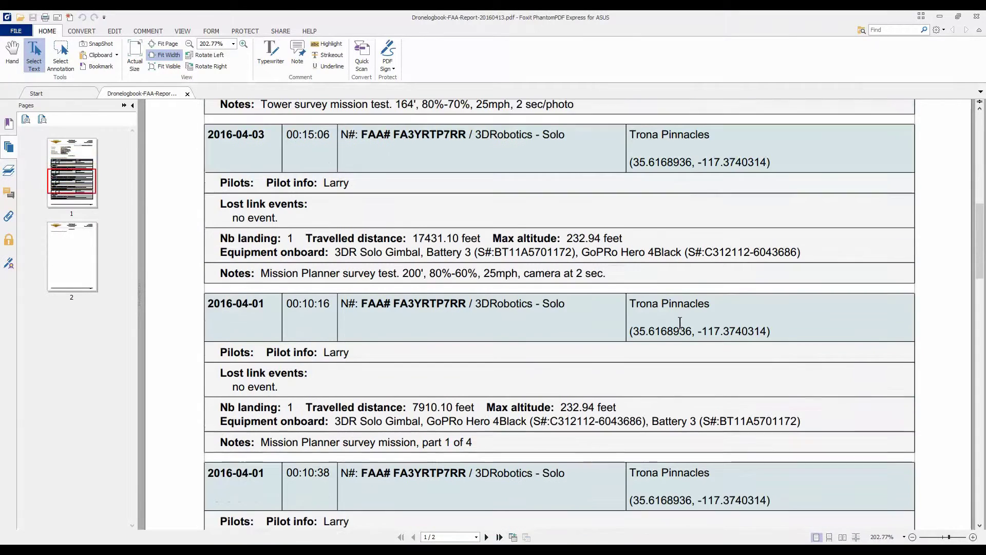
scroll(601, 307, "down", 10)
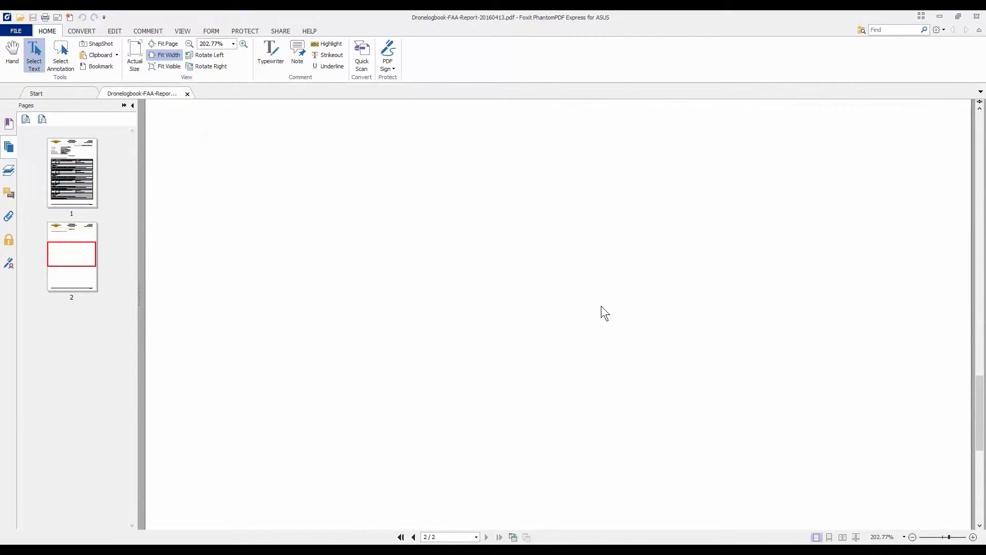
scroll(606, 306, "up", 20)
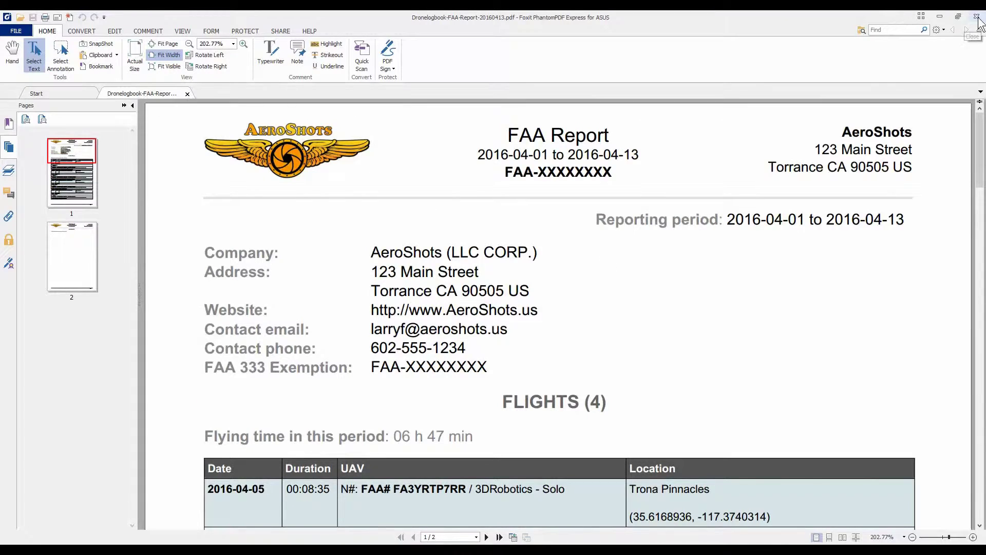
left_click(976, 17)
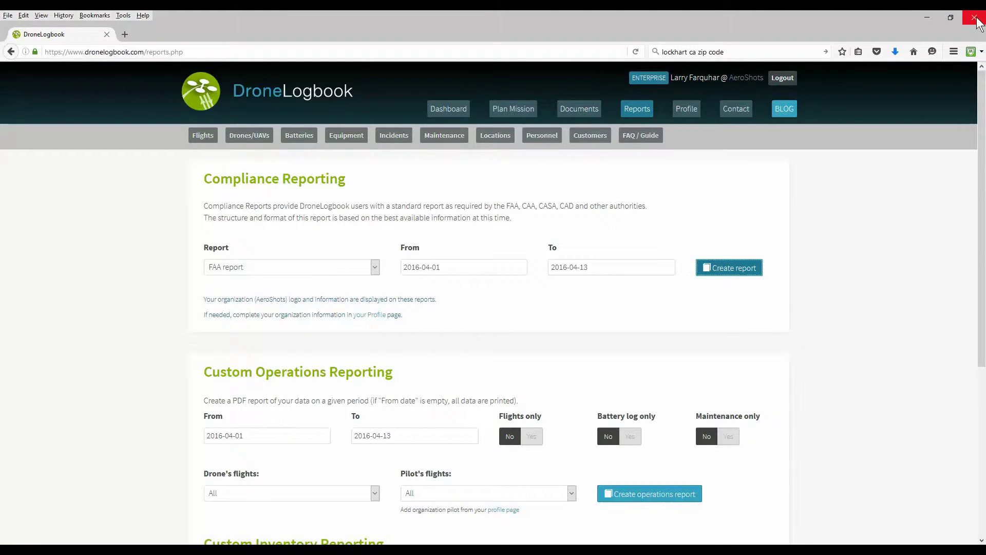
Filter the operations report to the Solo 3DRobotics/Solo drone and generate its PDF.
scroll(187, 401, "down", 3)
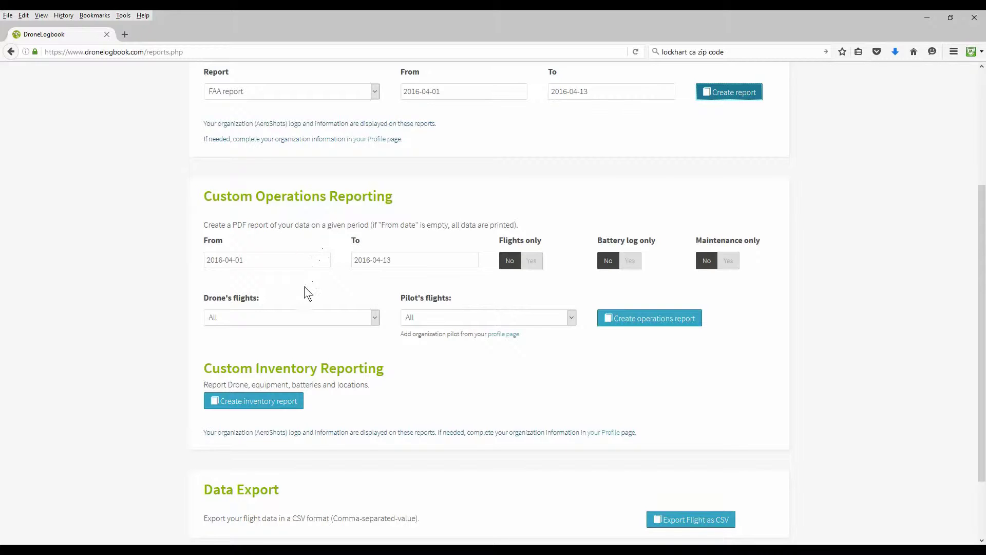
left_click(376, 319)
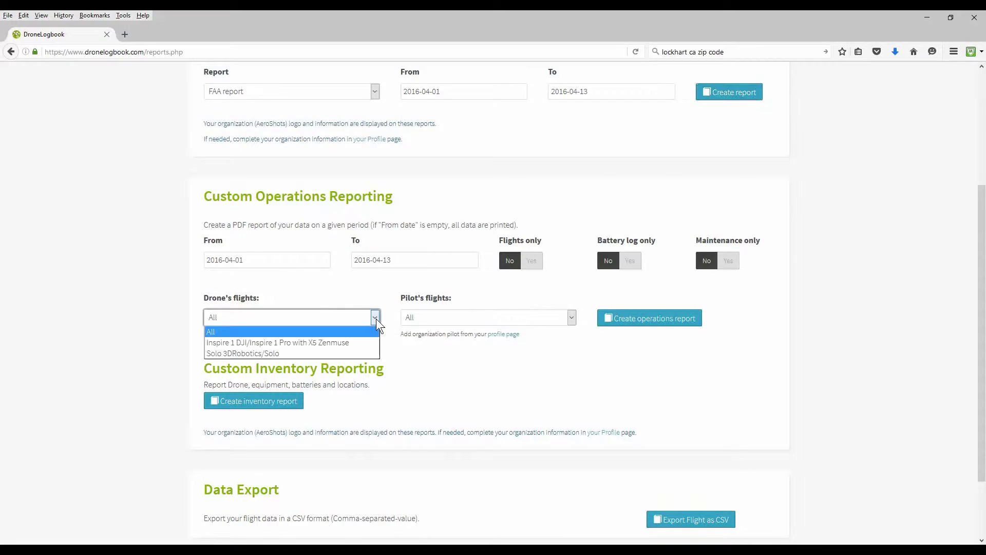
left_click(326, 352)
left_click(649, 325)
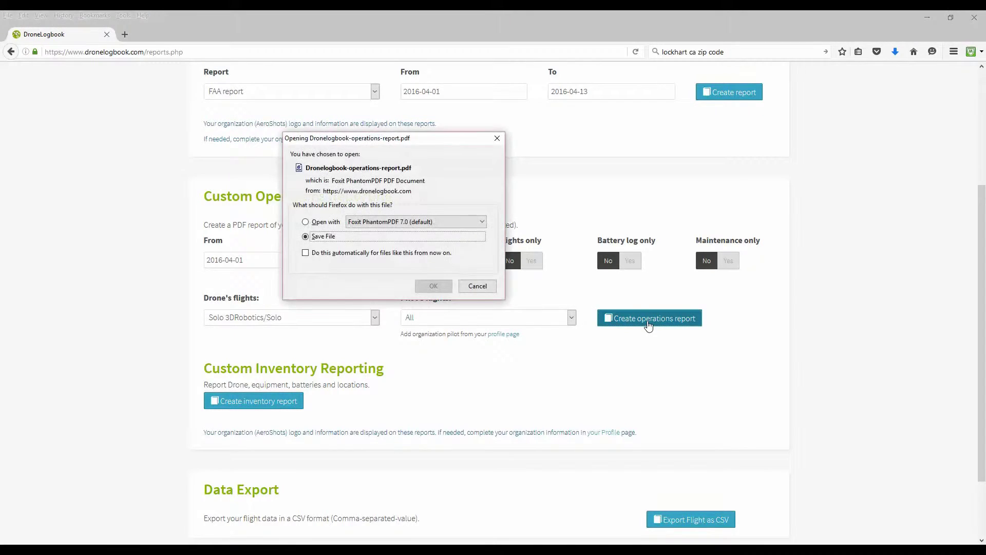
Open the operations report PDF in Foxit PhantomPDF and review its flights and incidents pages.
left_click(325, 222)
left_click(433, 285)
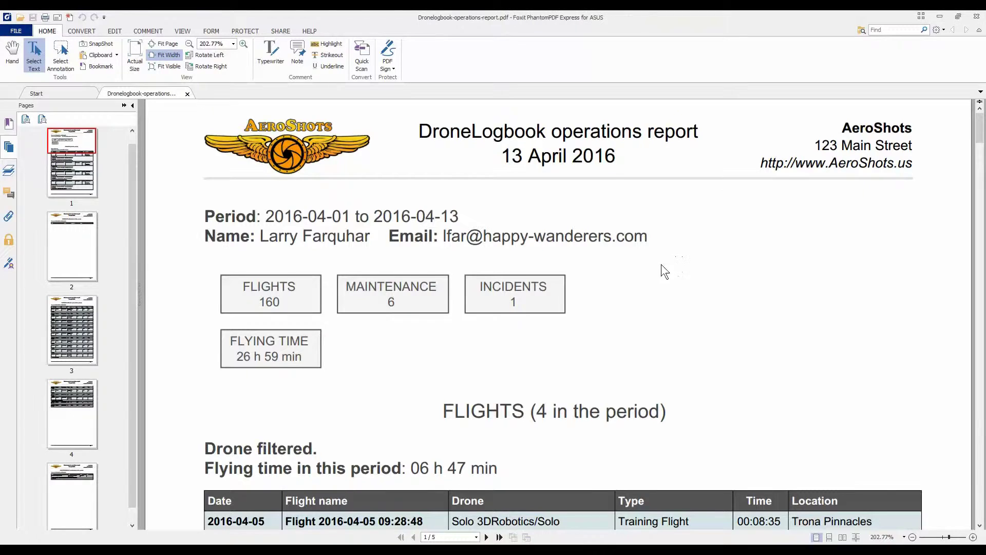
scroll(664, 272, "down", 3)
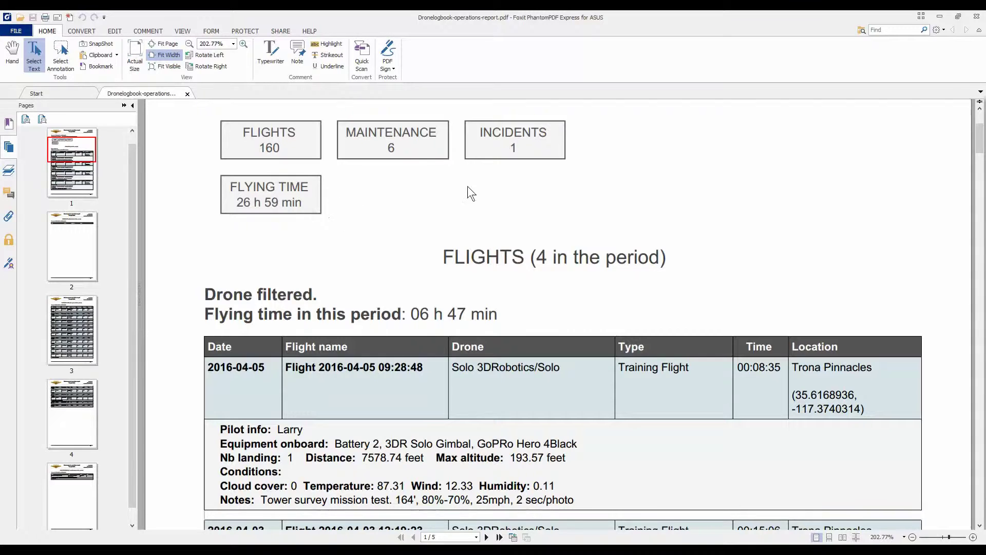
scroll(506, 215, "down", 2)
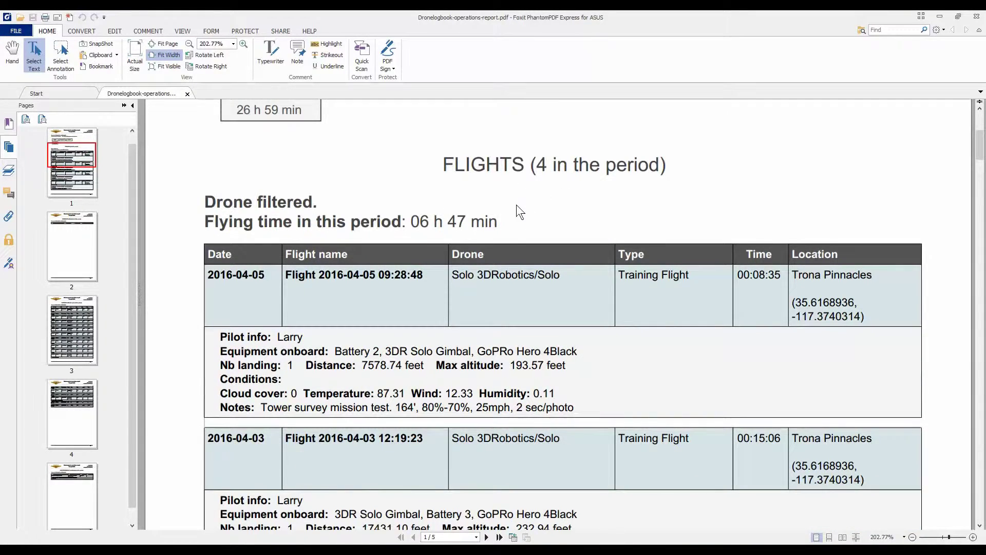
scroll(514, 208, "down", 8)
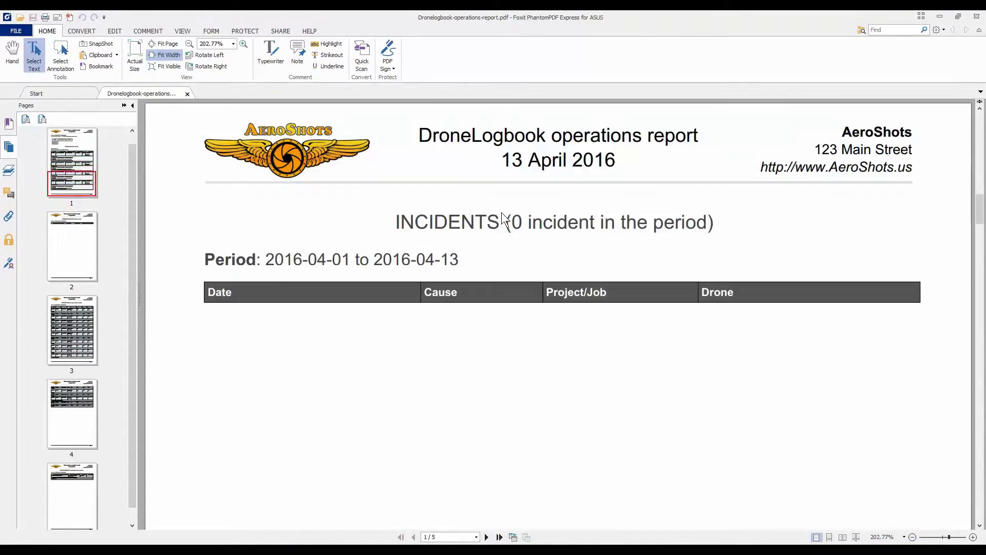
scroll(503, 215, "down", 20)
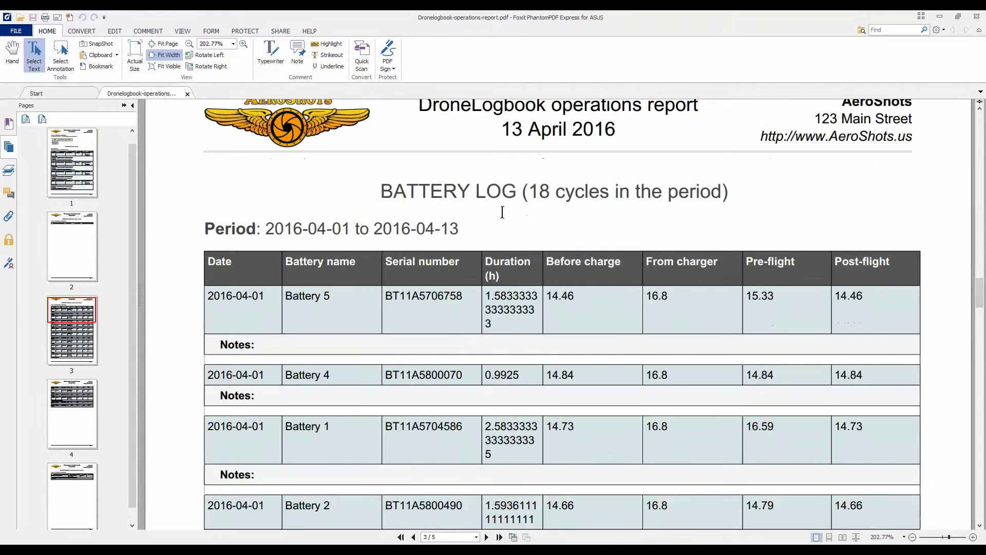
Review the battery log (18 cycles) and maintenance pages, then close the report.
scroll(502, 212, "down", 8)
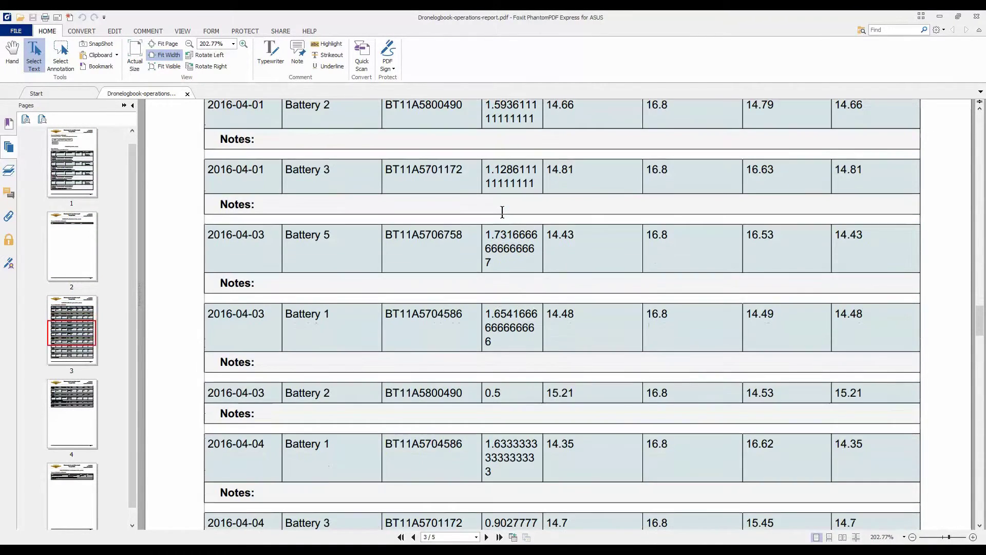
scroll(503, 211, "down", 10)
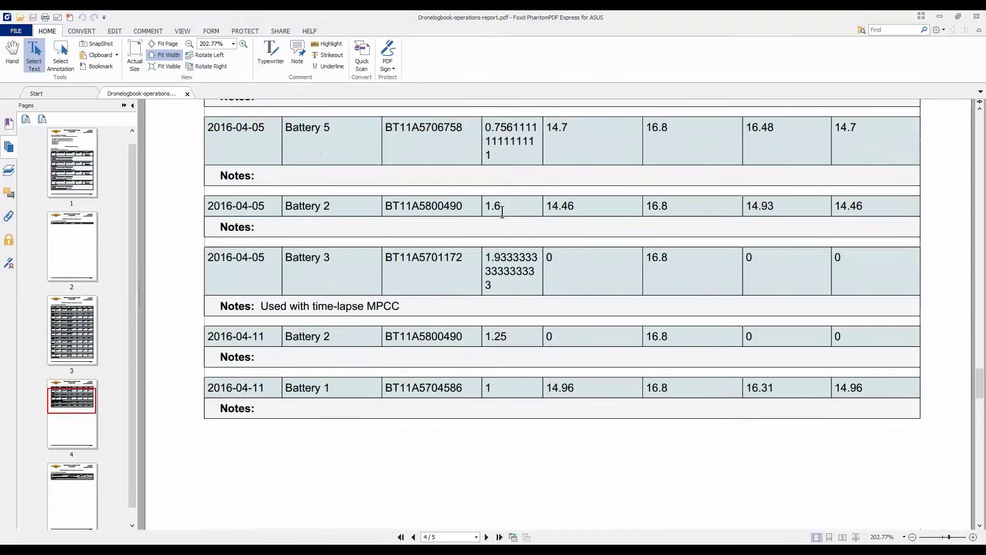
scroll(503, 211, "down", 10)
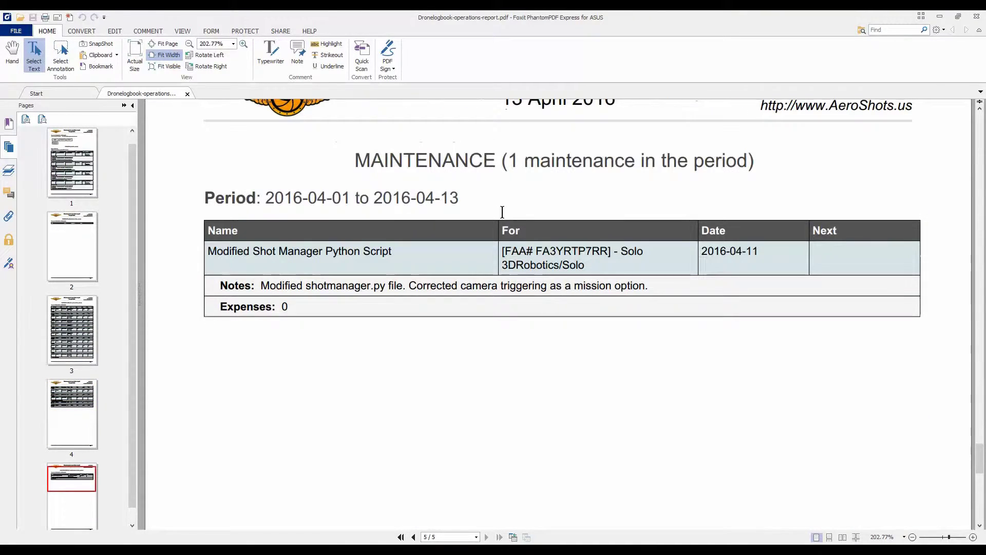
scroll(488, 279, "down", 5)
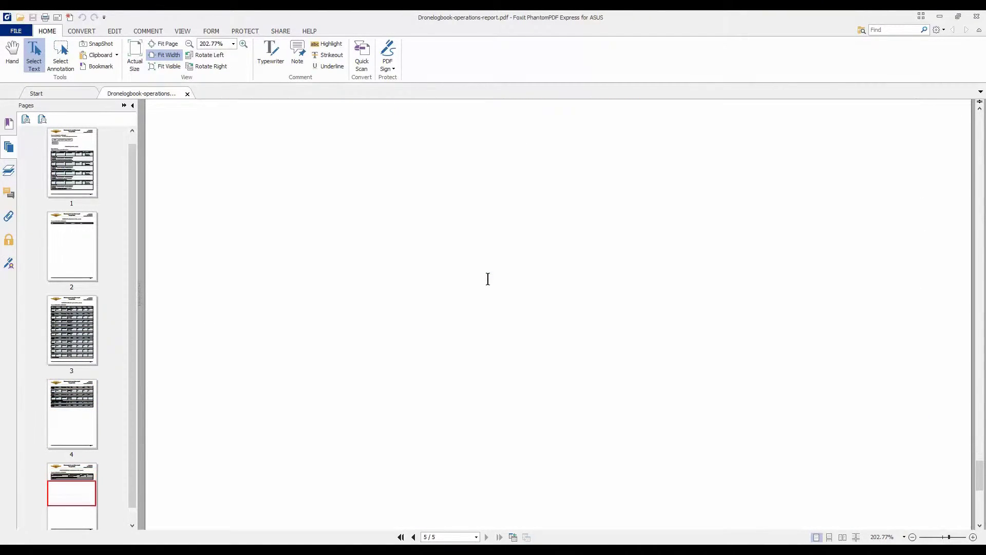
scroll(488, 279, "down", 2)
left_click(977, 16)
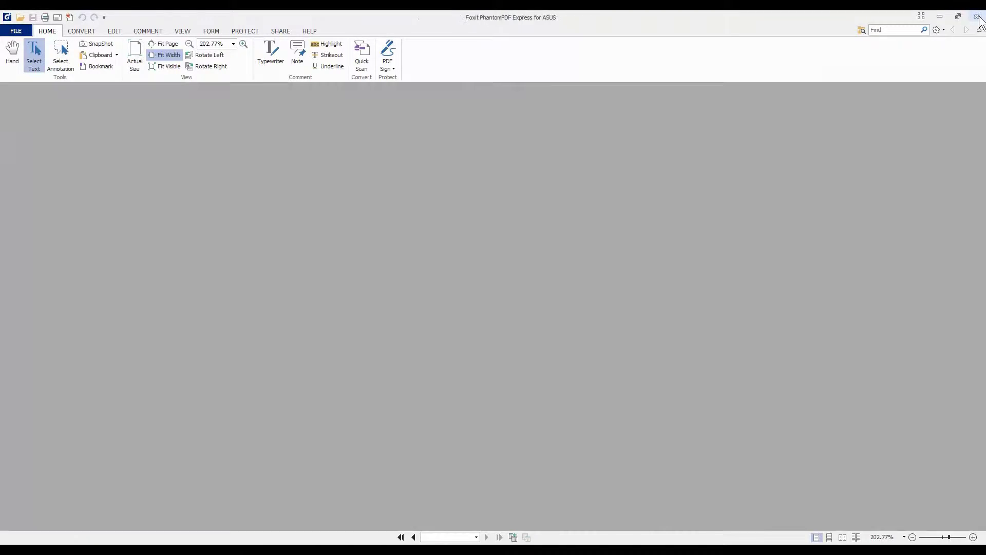
left_click(976, 17)
Generate the inventory report and open its PDF in Foxit PhantomPDF.
scroll(136, 334, "down", 3)
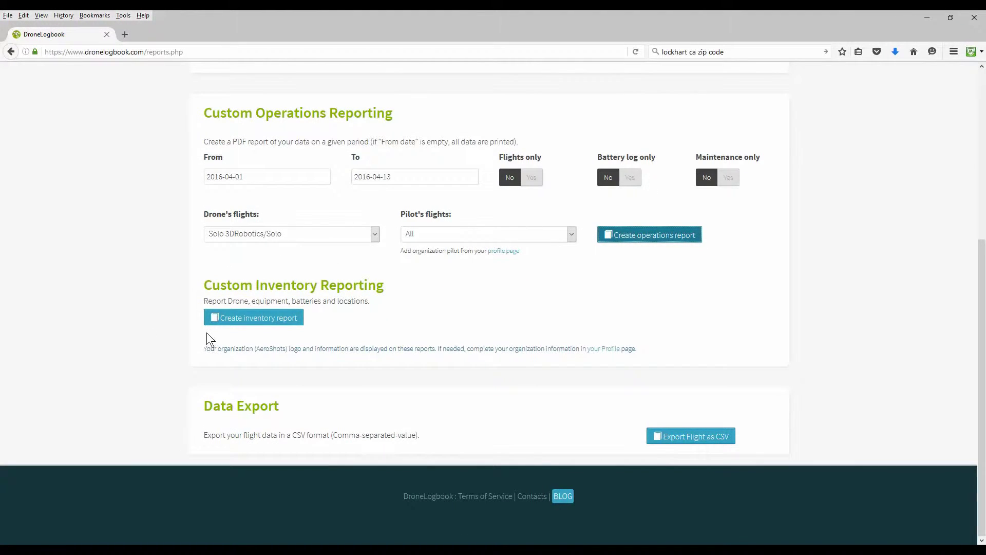
left_click(258, 320)
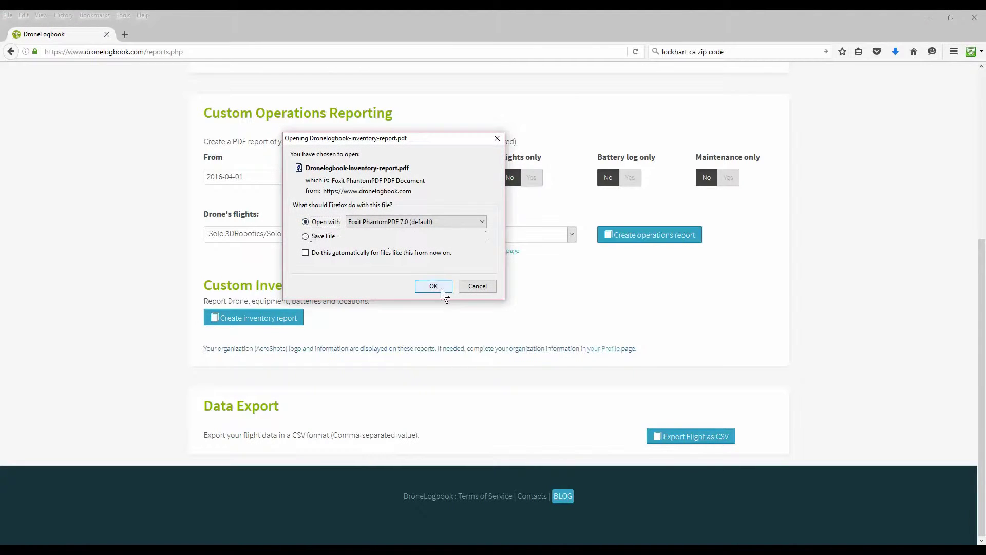
left_click(433, 286)
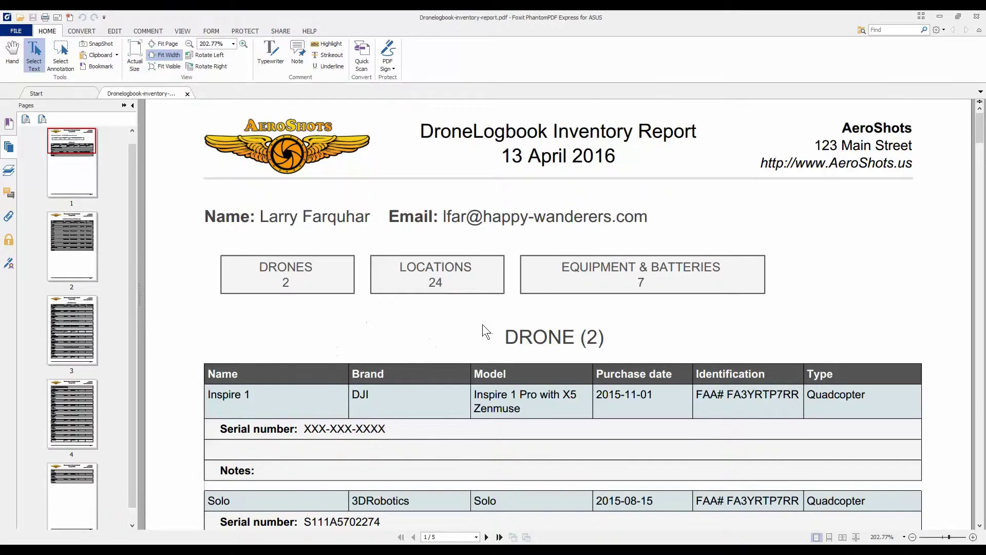
Scroll the inventory report's equipment and batteries table down to the last GoPro row, then close Foxit.
scroll(482, 331, "down", 3)
scroll(461, 336, "down", 15)
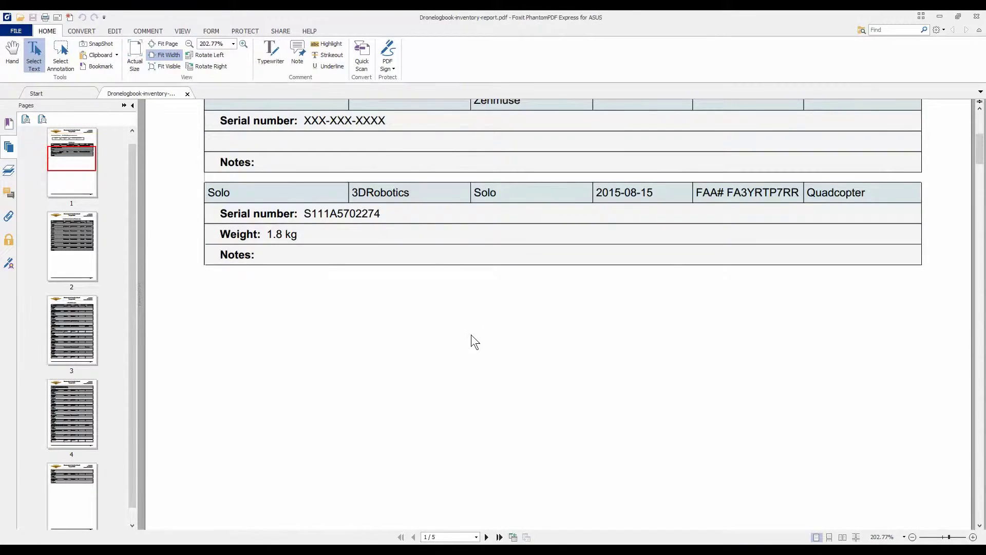
scroll(467, 340, "down", 10)
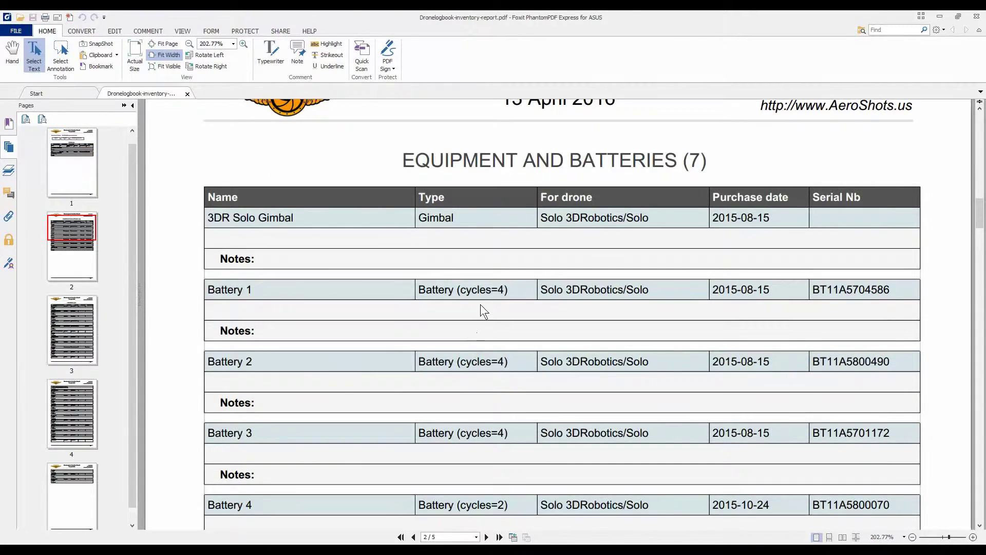
scroll(480, 304, "down", 12)
scroll(479, 304, "down", 5)
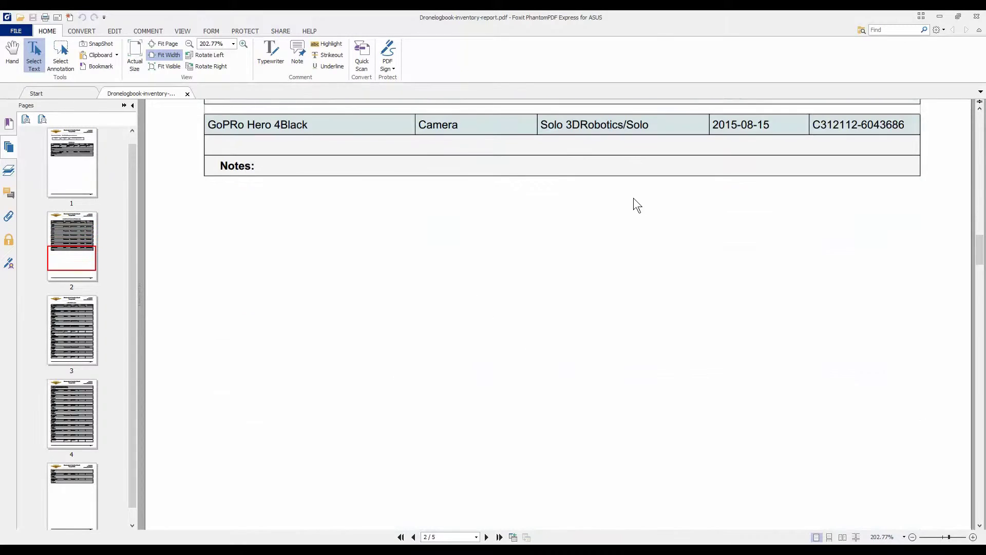
left_click(976, 15)
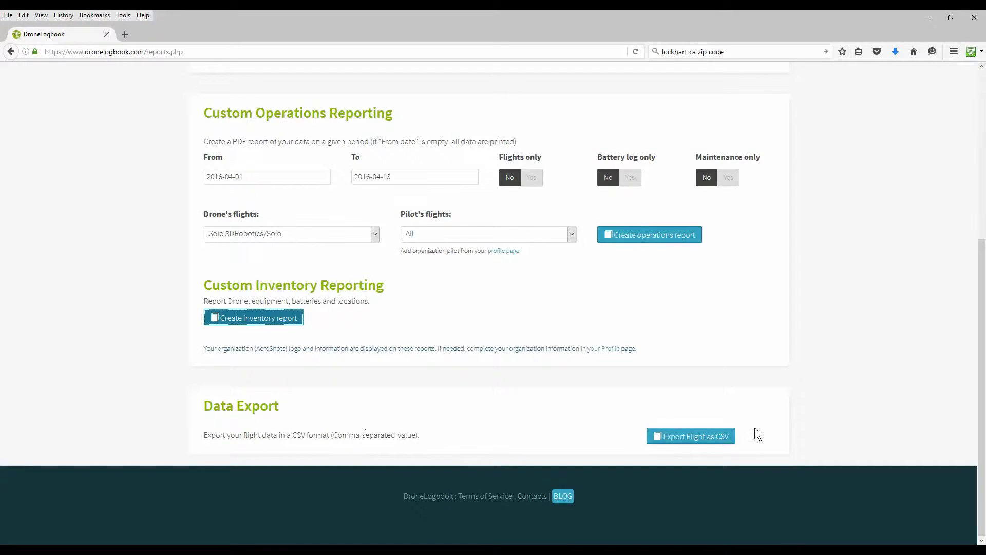
Go to the Plan Mission page from the top navigation bar.
scroll(830, 330, "up", 5)
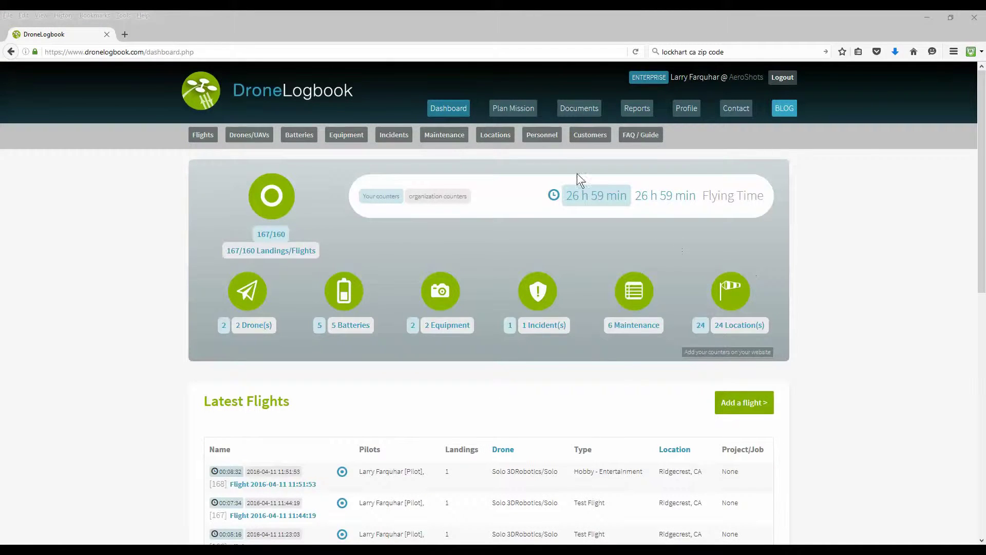
left_click(513, 110)
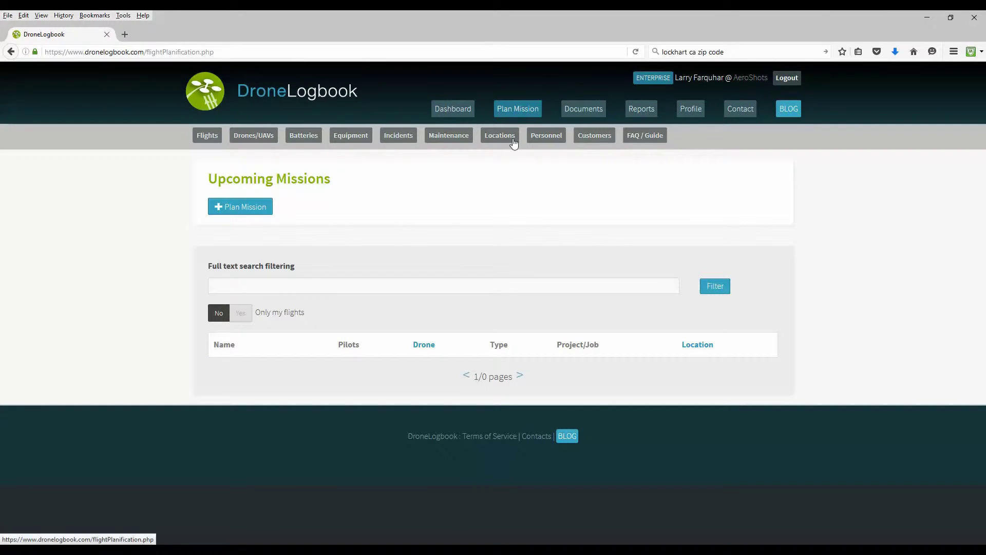
Start a new mission and assign the organisation's pilot and a visual observer.
left_click(248, 208)
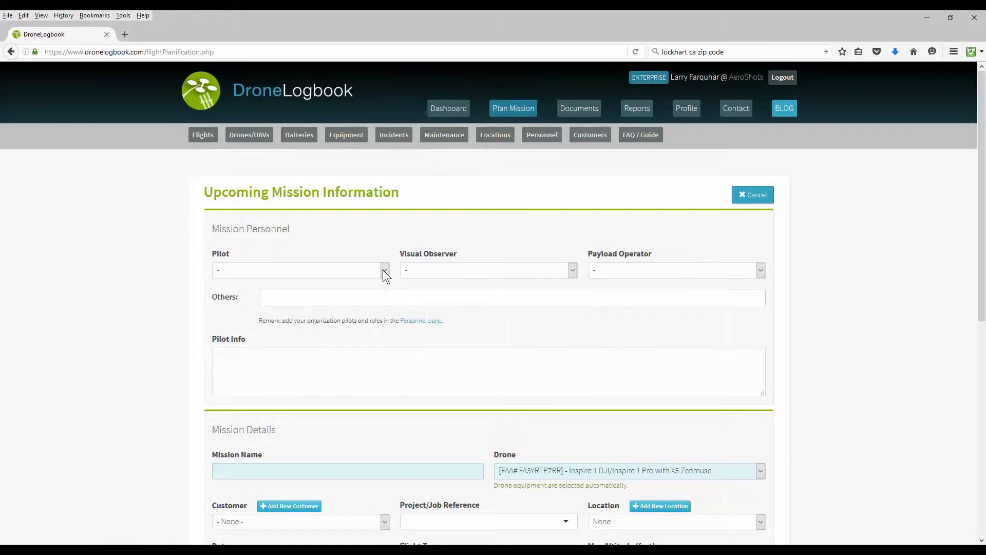
left_click(383, 269)
left_click(357, 295)
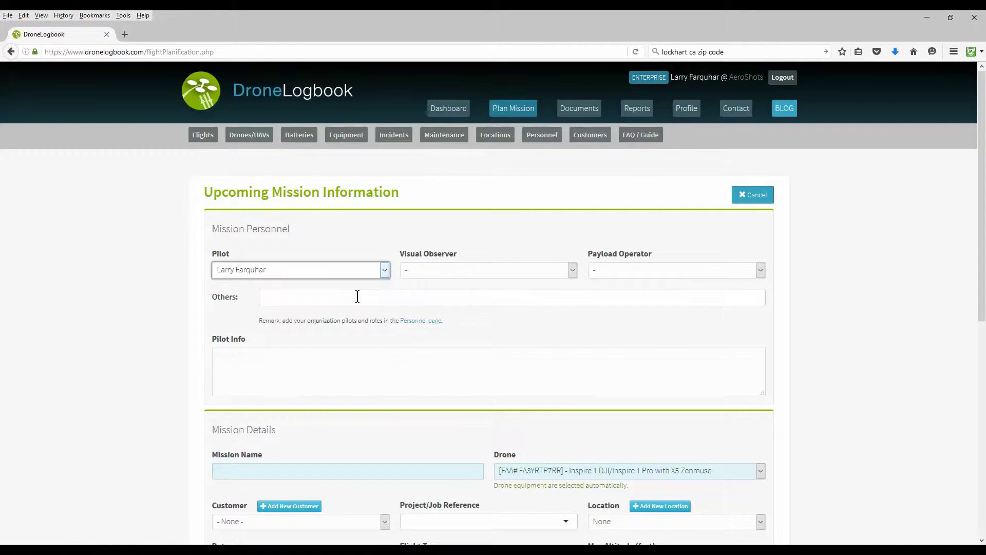
left_click(573, 270)
left_click(536, 292)
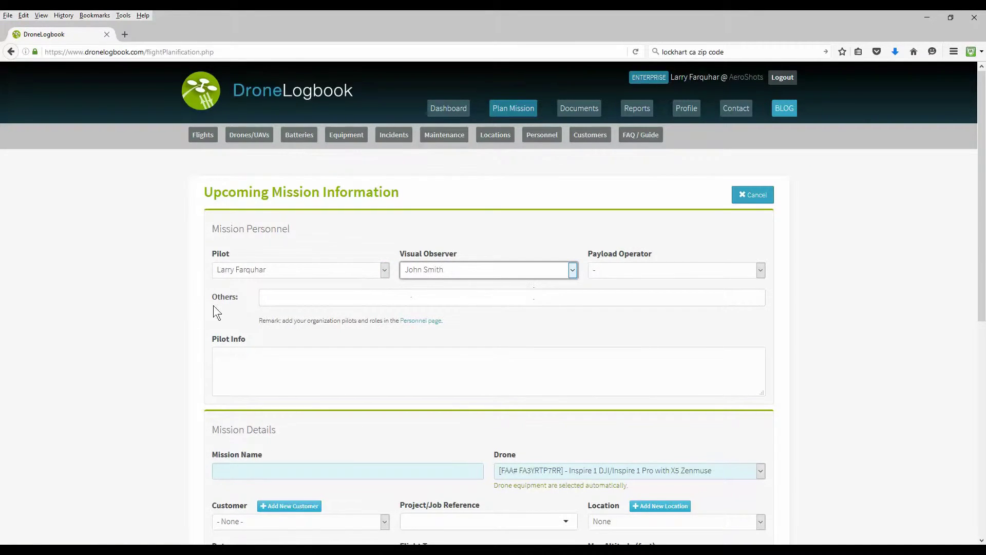
scroll(177, 304, "down", 4)
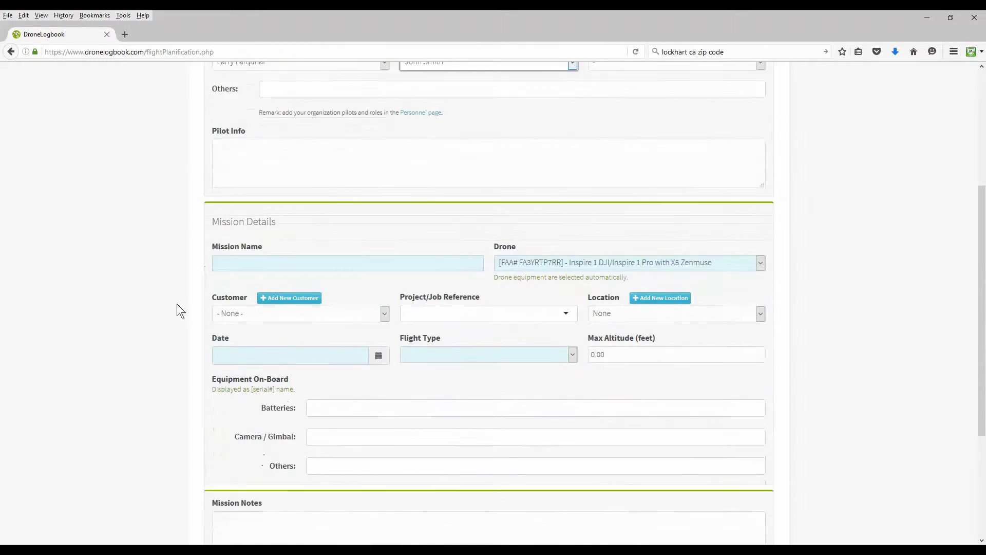
scroll(176, 303, "down", 1)
Name it 'Mojave Solar Panel Project' with Solo 3DRobotics drone, customer CLM Energy, job MSP 04-2016.
left_click(242, 236)
type("Mojave Solar P")
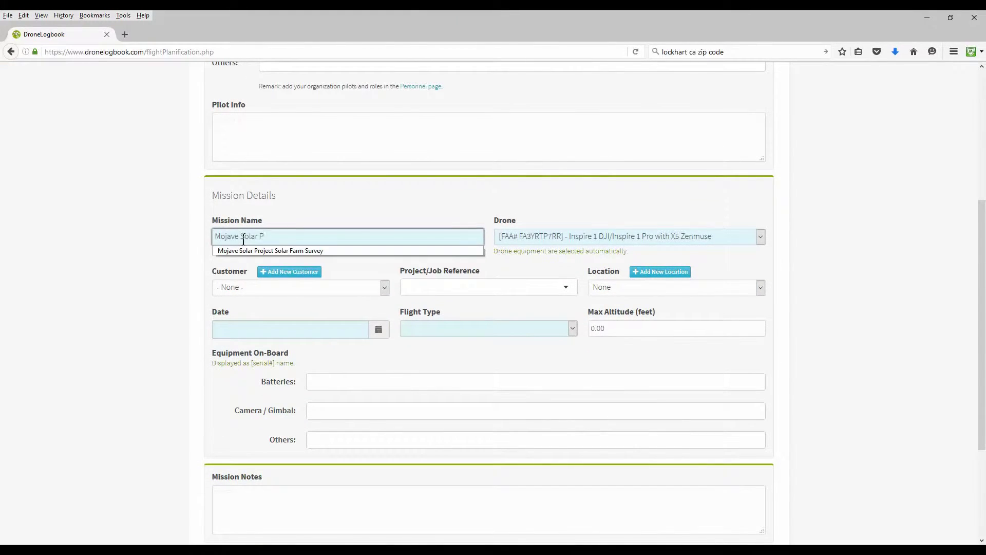
type("anm")
left_click(546, 236)
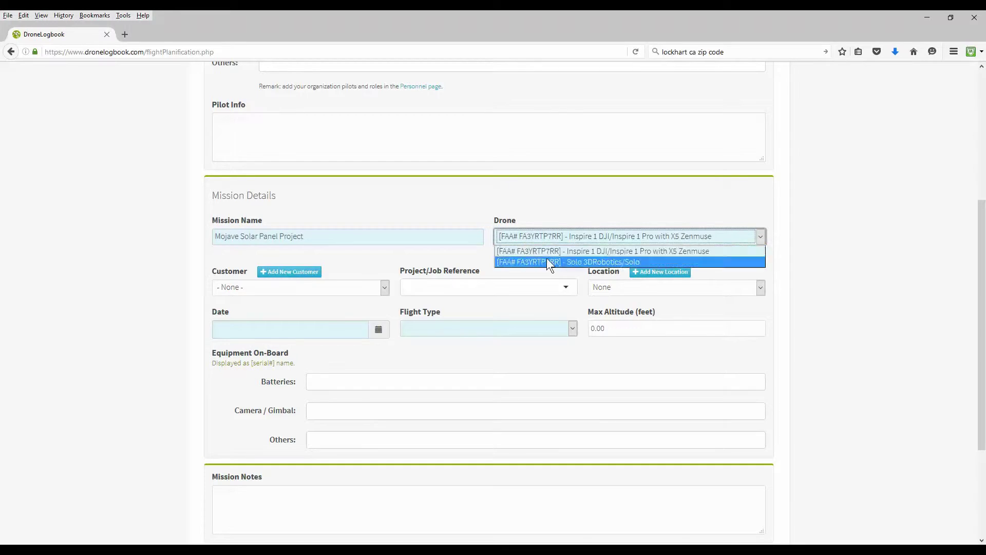
left_click(547, 258)
left_click(318, 287)
left_click(318, 311)
left_click(534, 287)
type("MSP 04-2016")
key("Return")
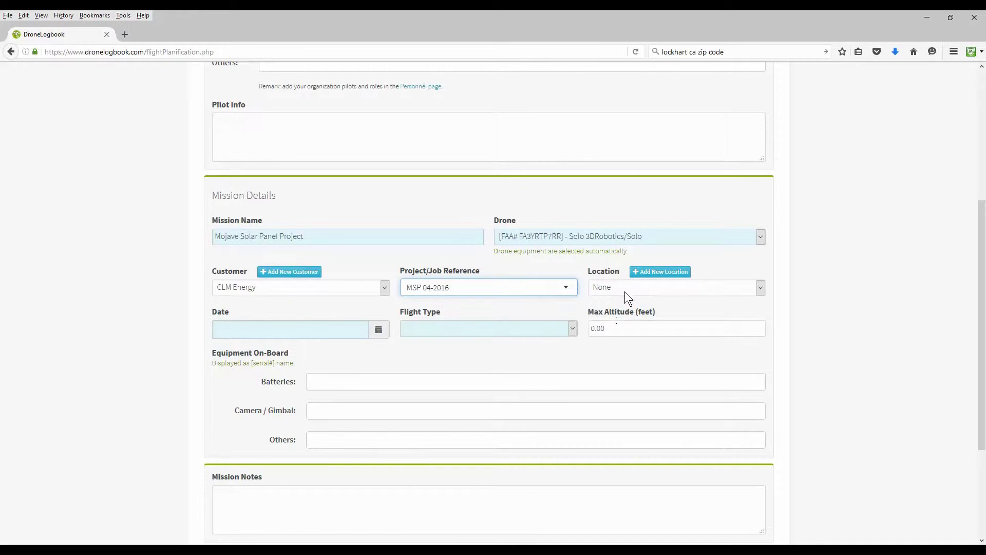
Add location 'Mojave Solar Panel Array' at latitude 35.0111, longitude -117.325, altitude 50.
left_click(660, 271)
left_click(322, 136)
type("Mojave Solar Panel Array")
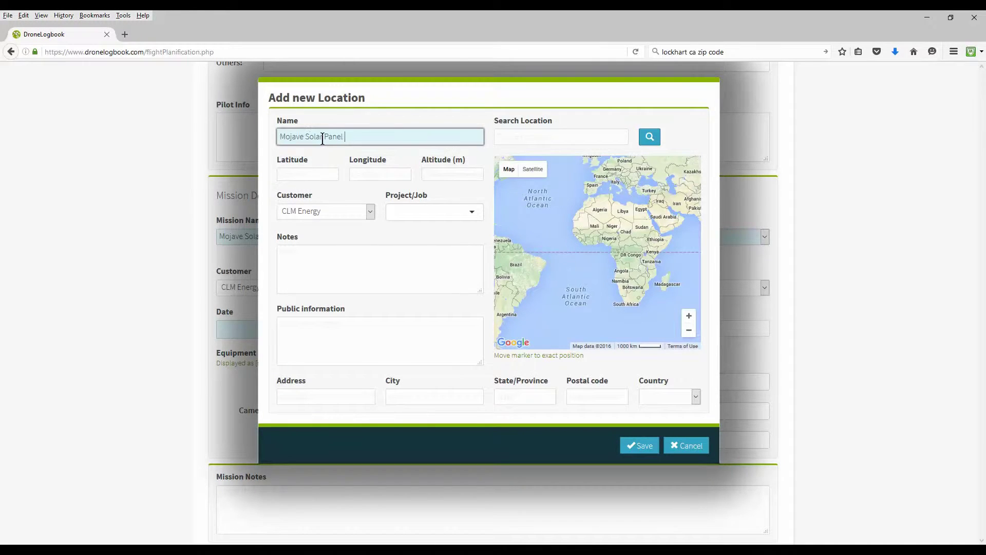
key("Tab")
type("35.0111")
key("Tab")
type("-117.325")
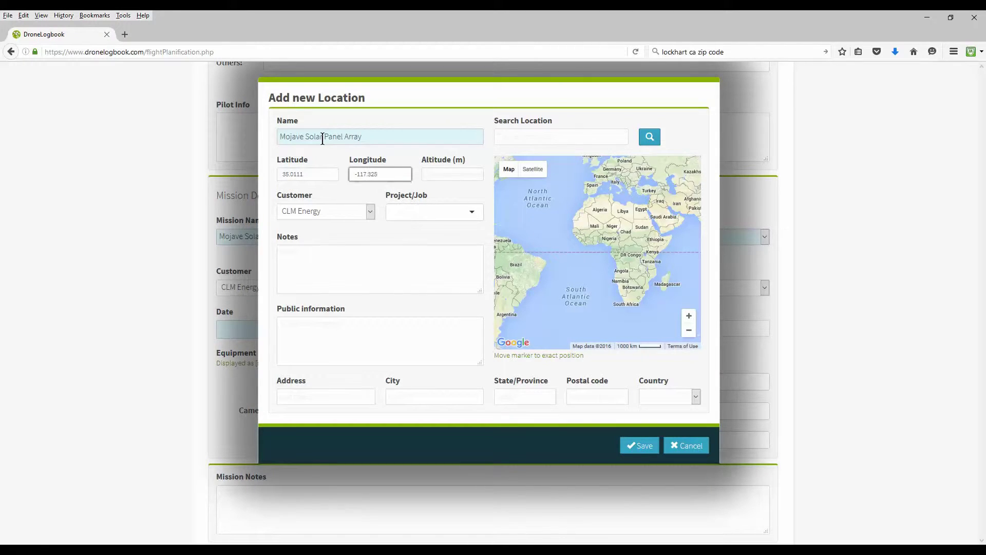
key("Tab")
type("50")
Set the location's job to MSP 04-2016 and note '4 Solar Arrays in Lockhart, California'.
key("Tab")
key("Tab")
type("MSP 04-2016")
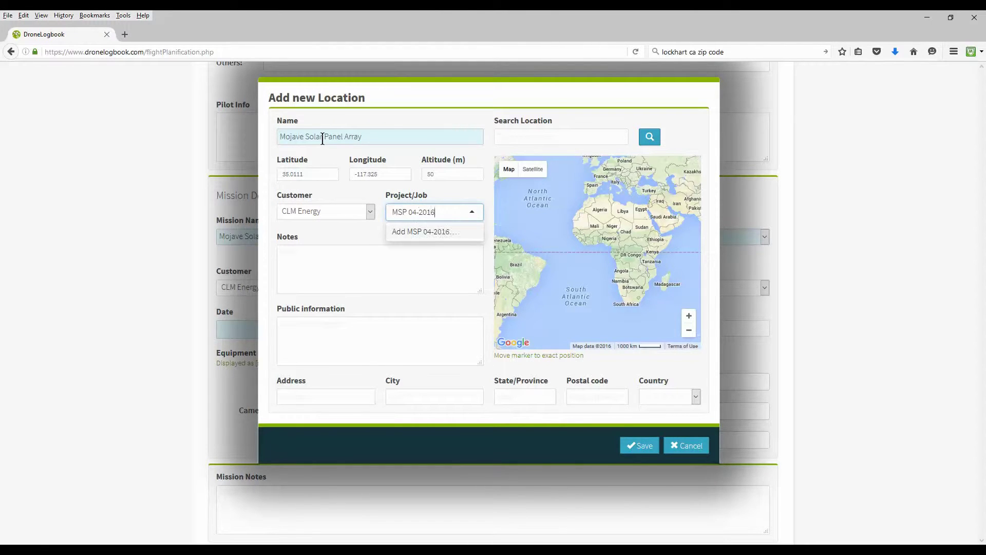
left_click(330, 254)
type("Solar")
key("BackSpace")
key("BackSpace")
key("BackSpace")
key("BackSpace")
key("BackSpace")
type("4 Solar Arrays in ")
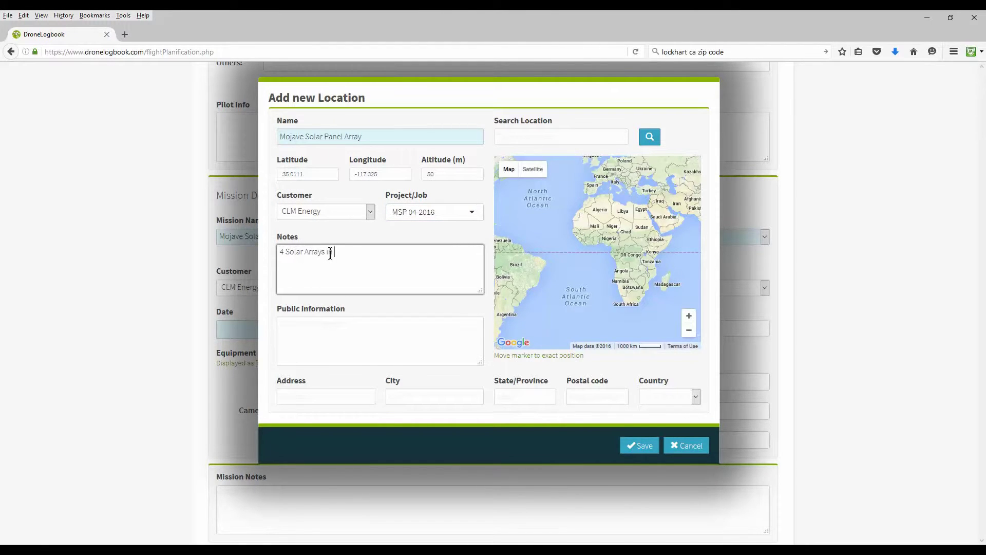
type("Lockhart, California")
Save the location, then date the mission 16 April 2016, Commercial - Inspection, max altitude 165 ft.
left_click(642, 446)
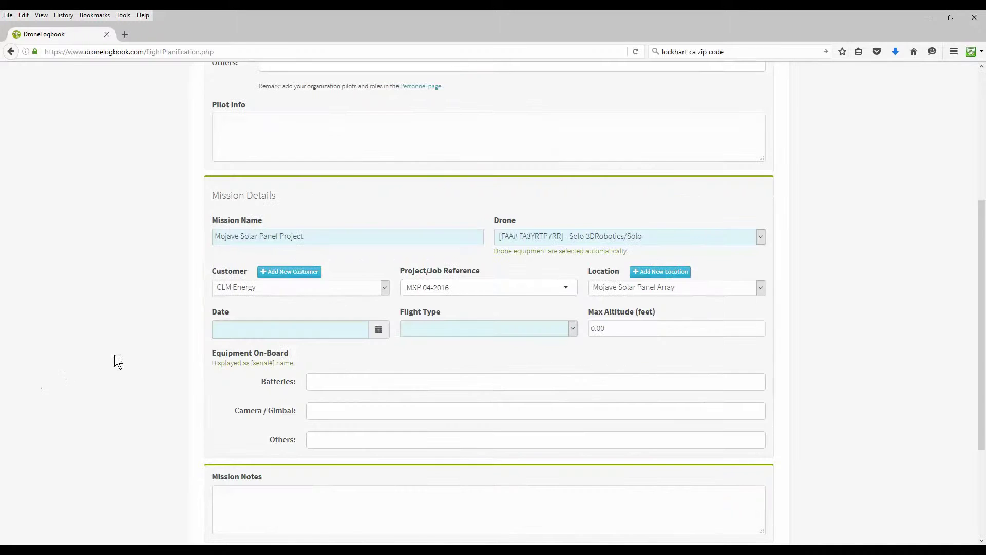
scroll(118, 362, "down", 2)
left_click(379, 271)
left_click(499, 359)
left_click(279, 302)
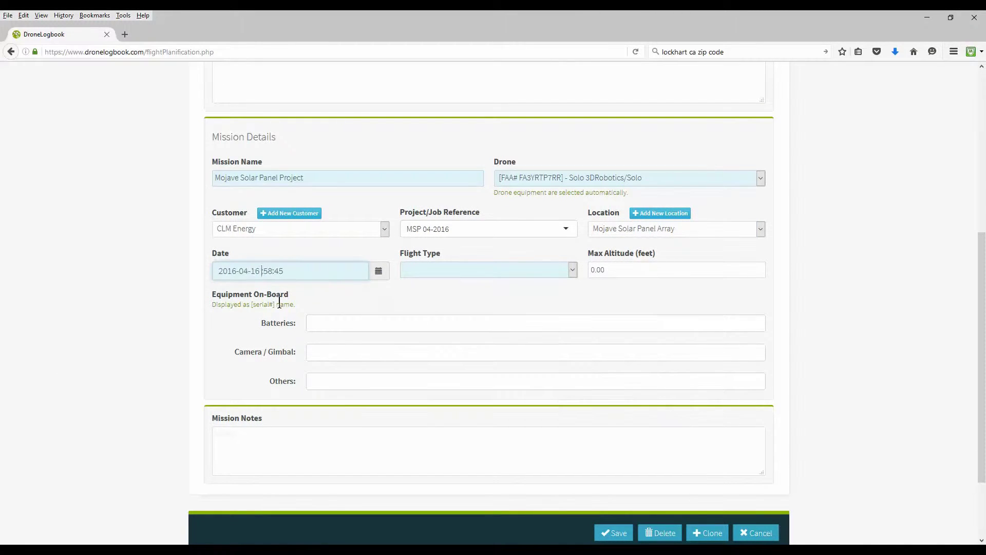
key("Tab")
key("Down")
left_click(613, 271)
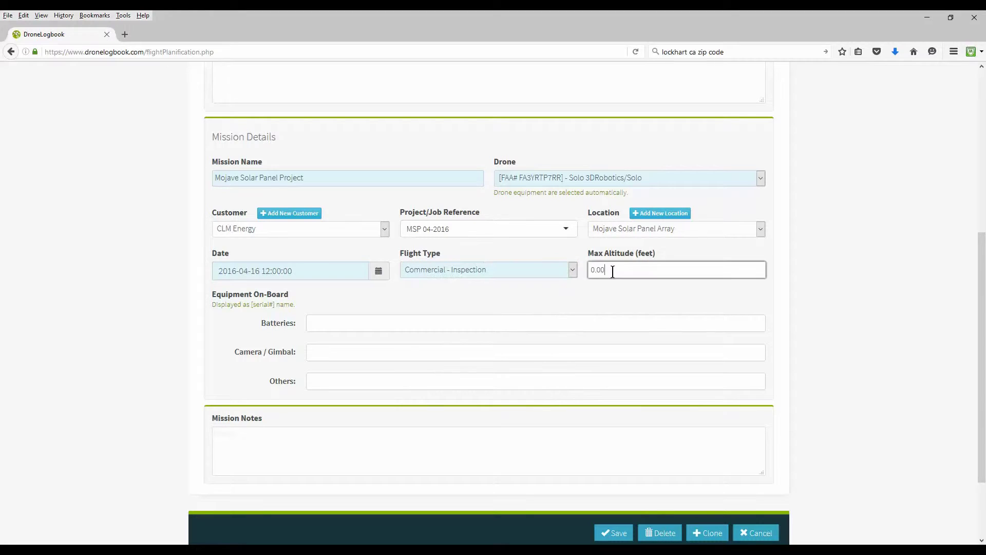
type("165")
Add the five batteries and the 3DR Solo Gimbal as on-board equipment.
left_click(348, 323)
left_click(348, 334)
left_click(352, 339)
left_click(352, 346)
left_click(360, 352)
Write the notes 'Thermal imaging survey of 4 solar arrays. 175 acre area.' and save the mission.
scroll(268, 343, "down", 2)
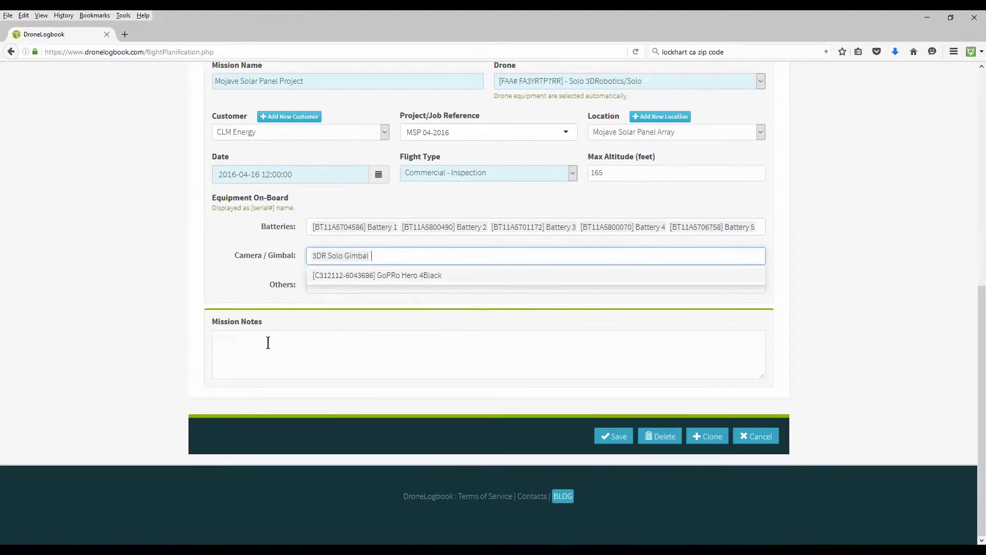
left_click(268, 343)
type("Thermal imaging survey of 4 solar array")
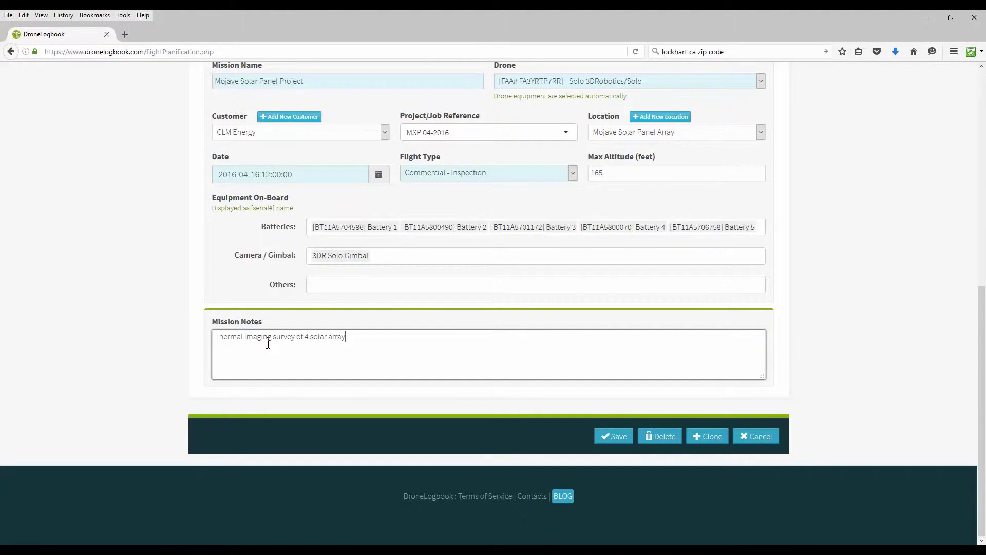
type("s. 175 acrea area.")
left_click(380, 340)
key("BackSpace")
left_click(617, 437)
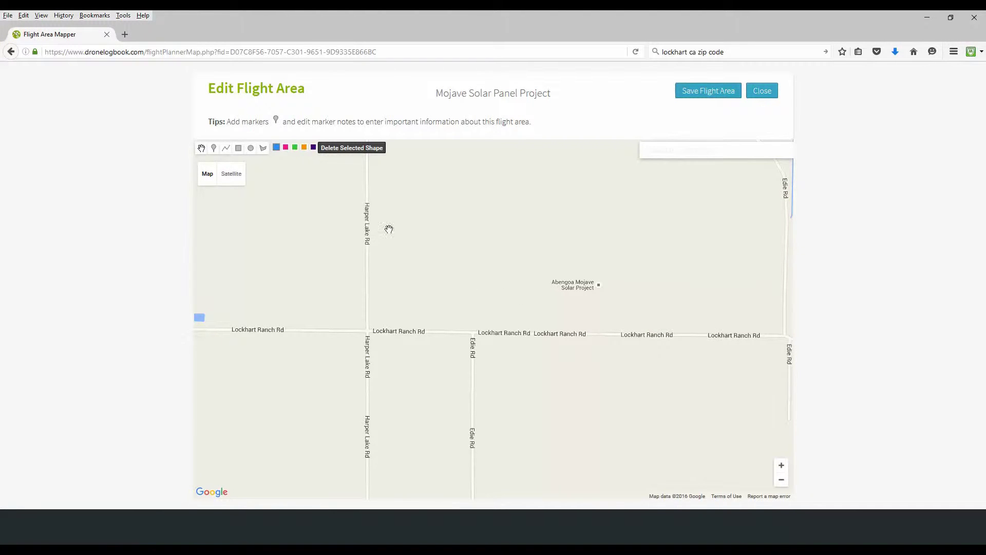
Switch the flight area map to satellite view and frame the Mojave solar fields near Lockhart.
left_click(234, 177)
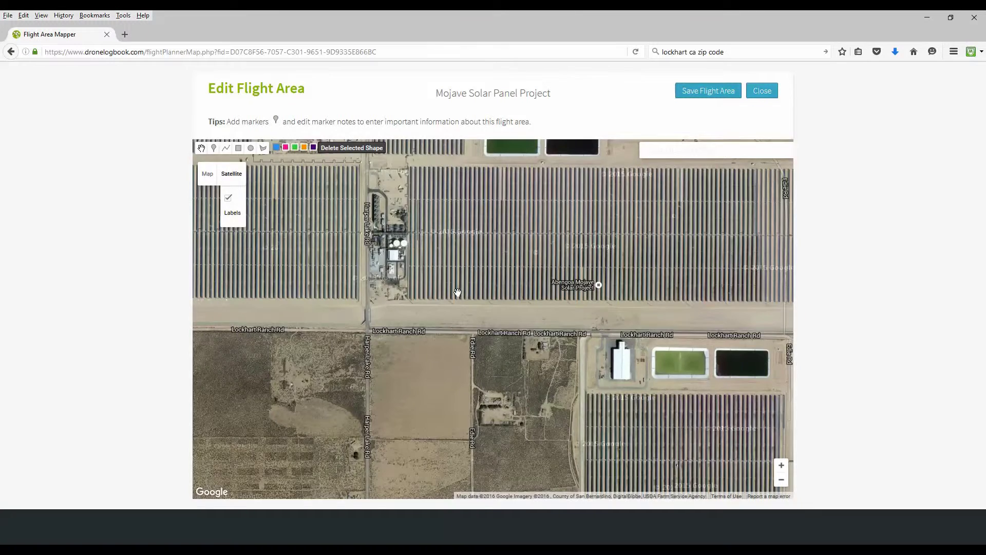
scroll(455, 291, "down", 1)
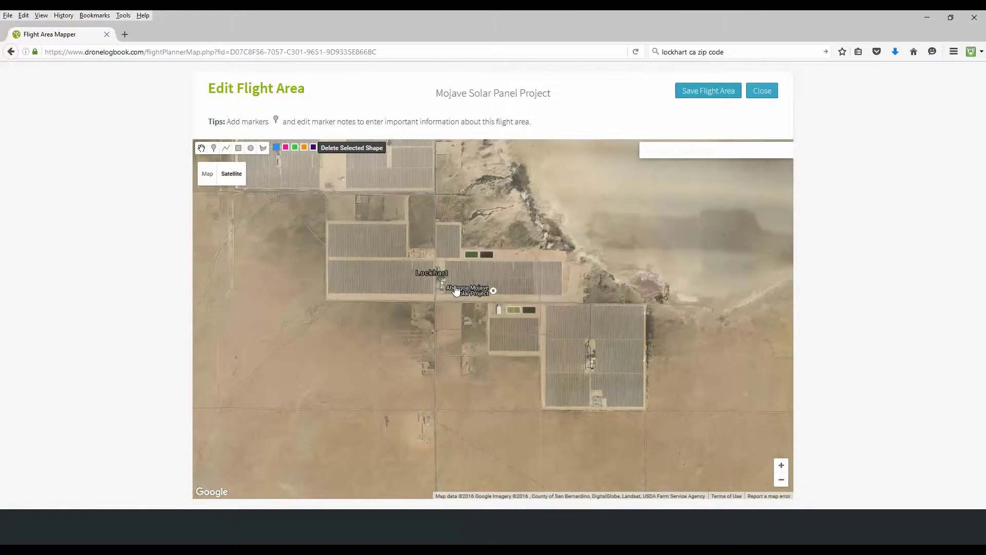
left_click_drag(457, 291, 508, 370)
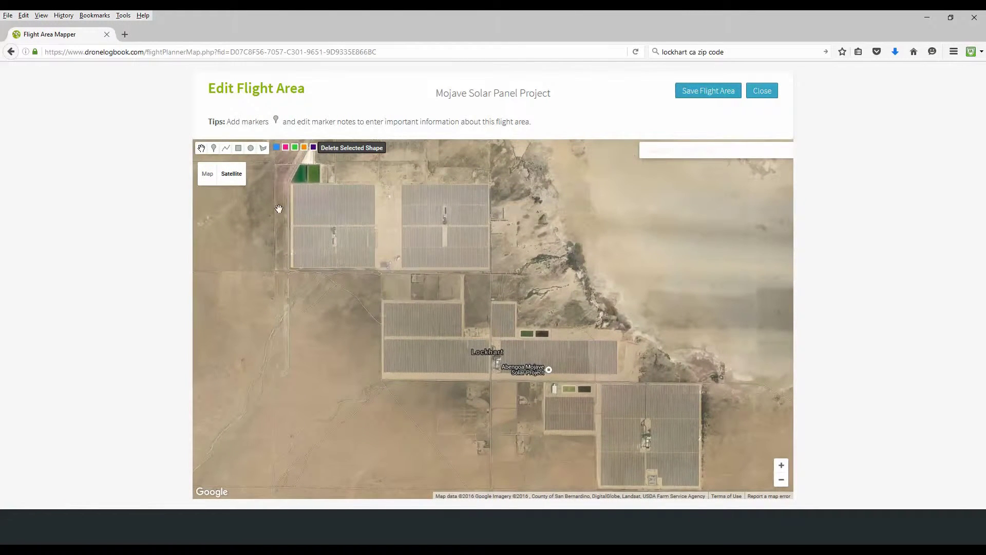
Draw rectangular flight areas over the two upper solar fields and the central field block.
left_click(238, 148)
mouse_move(289, 180)
left_mouse_down()
mouse_move(291, 204)
mouse_move(382, 269)
mouse_move(493, 271)
left_mouse_up()
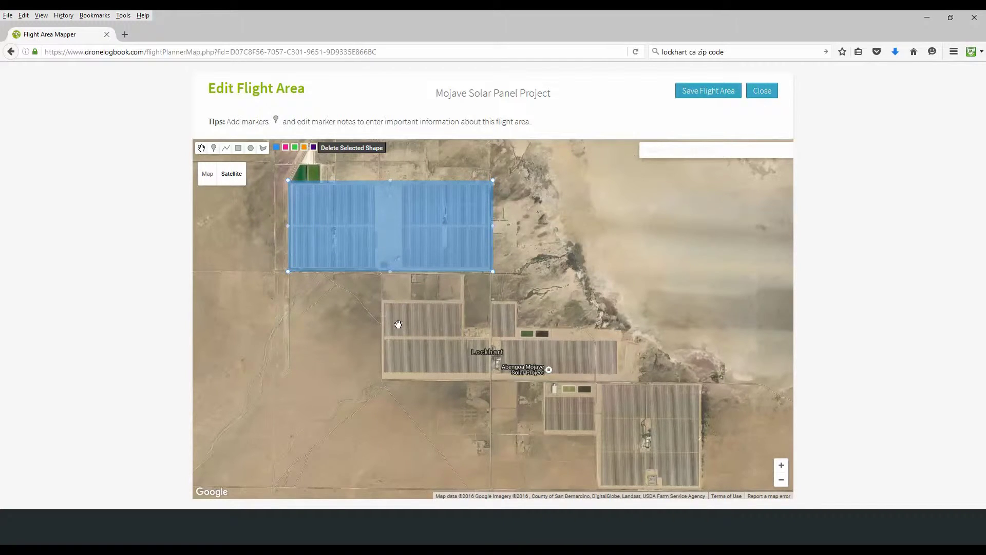
mouse_move(223, 166)
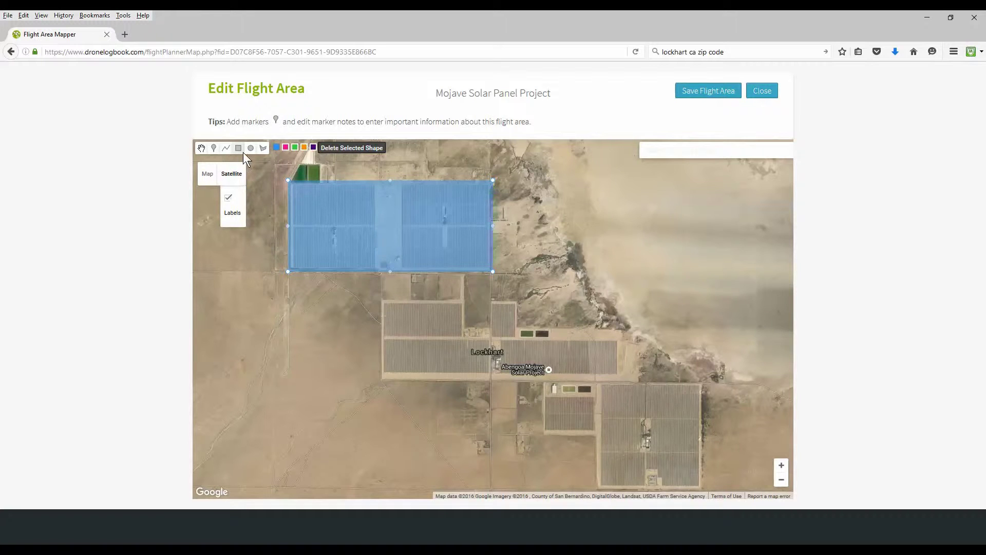
left_click(238, 148)
left_click_drag(380, 300, 622, 378)
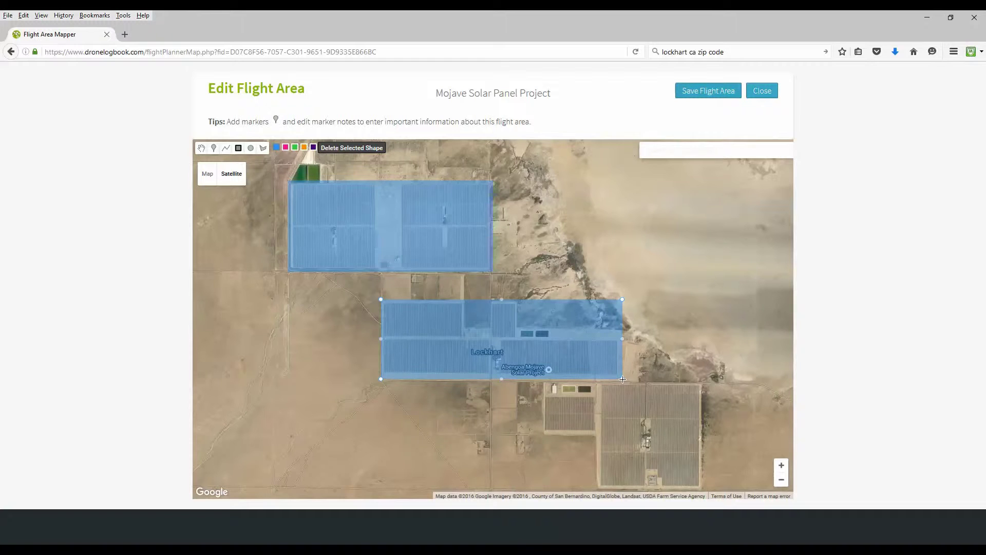
Outline the small southern and large south-east solar fields, then bring the northern array fully into view.
left_click_drag(487, 456, 483, 399)
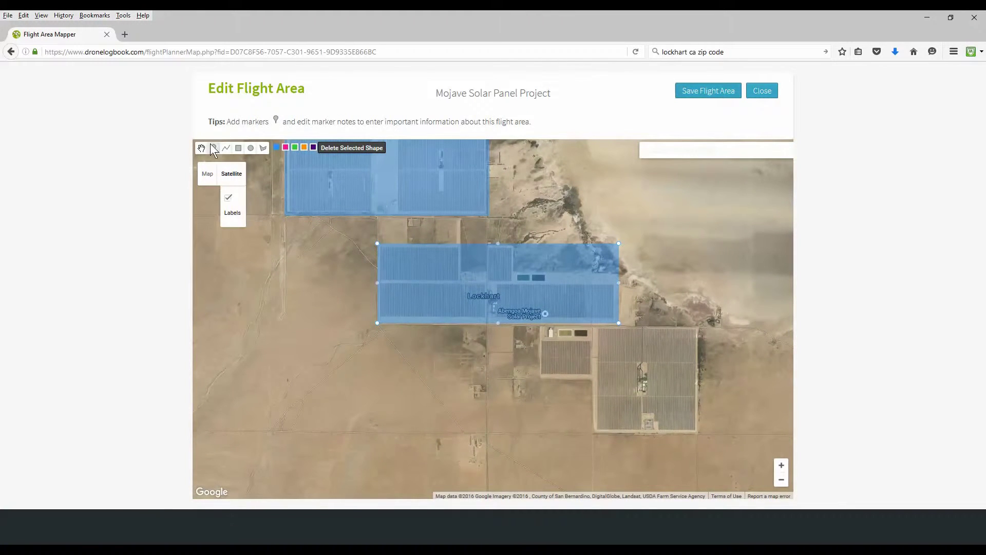
left_click(239, 148)
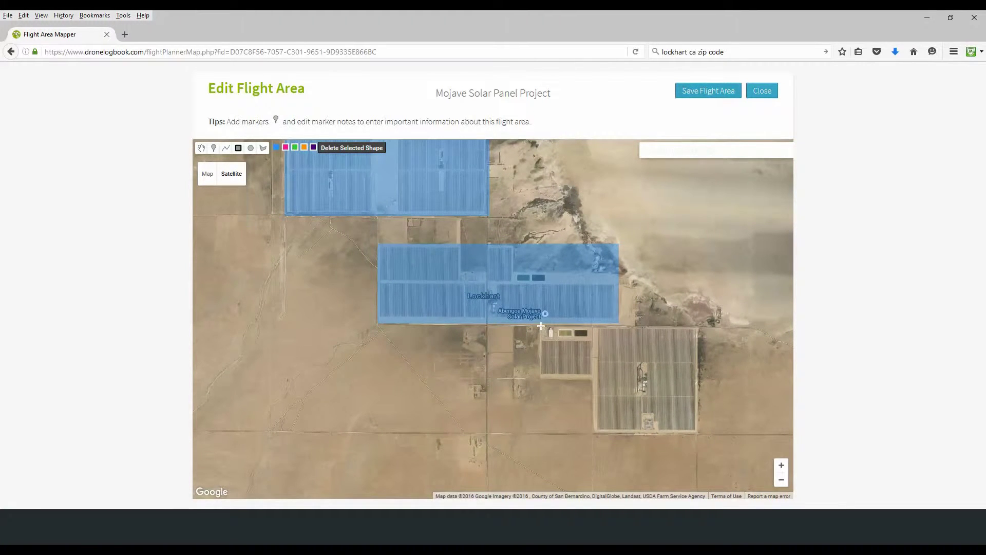
left_click_drag(541, 327, 594, 381)
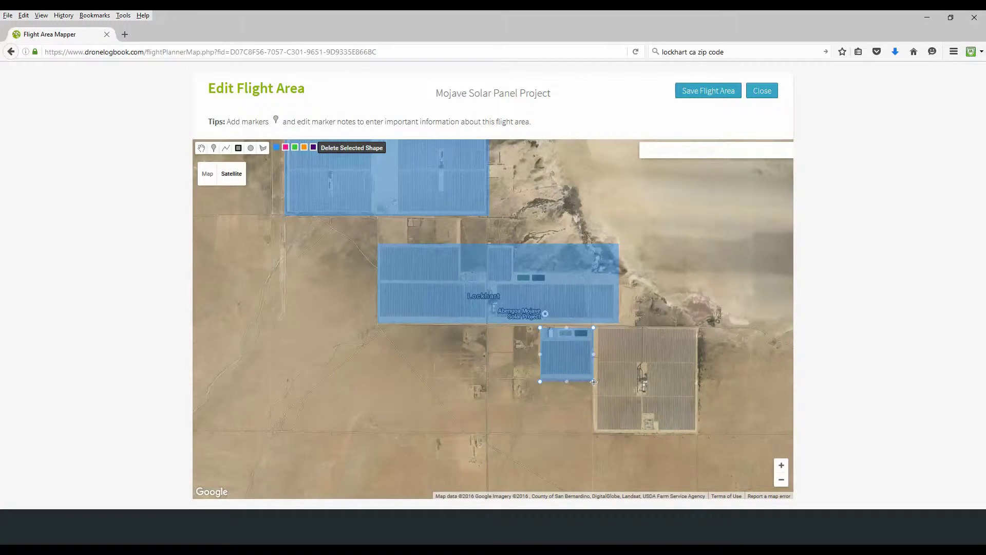
left_click(238, 148)
left_click_drag(597, 328, 696, 433)
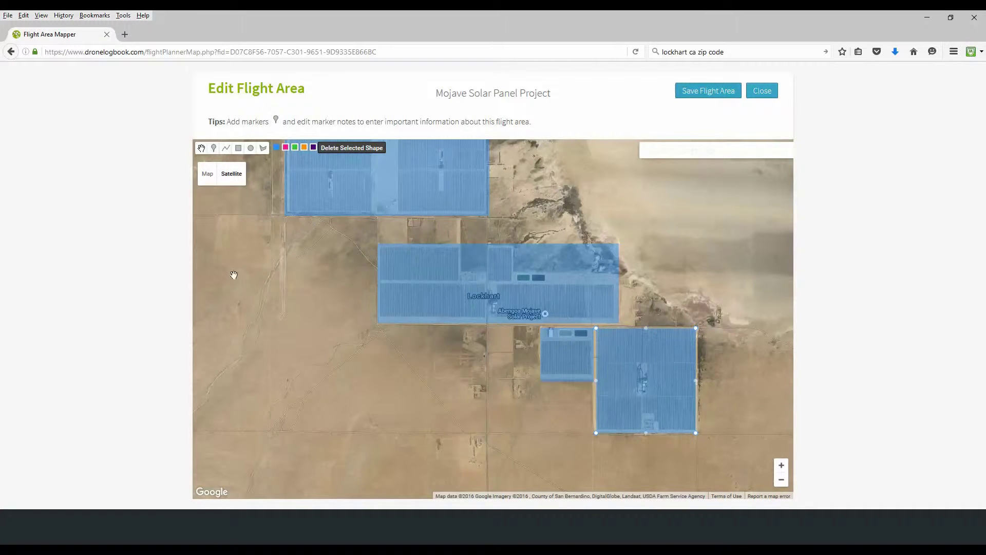
left_click_drag(254, 262, 270, 336)
left_click(214, 148)
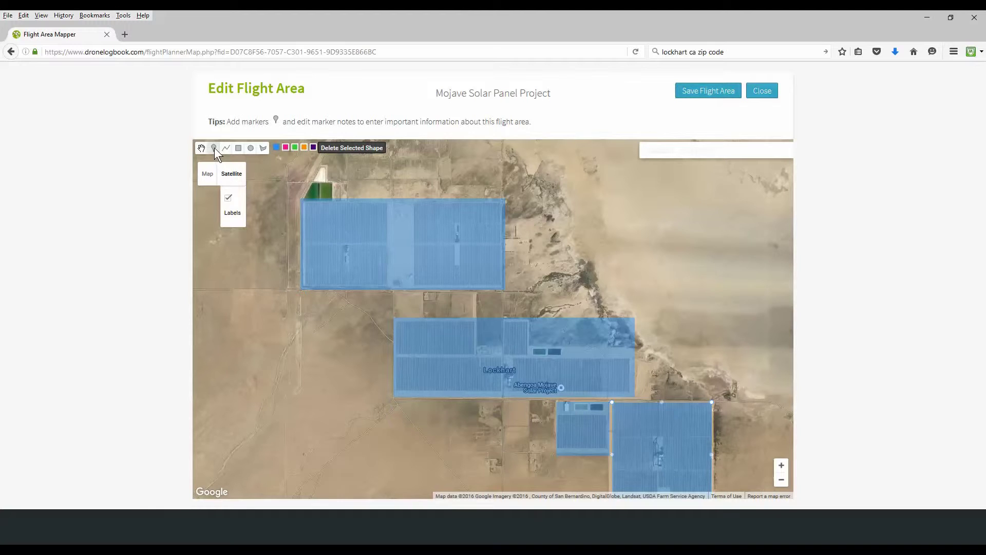
Pin markers on the northern and middle arrays with notes Array 1 and Array 2.
left_click(405, 242)
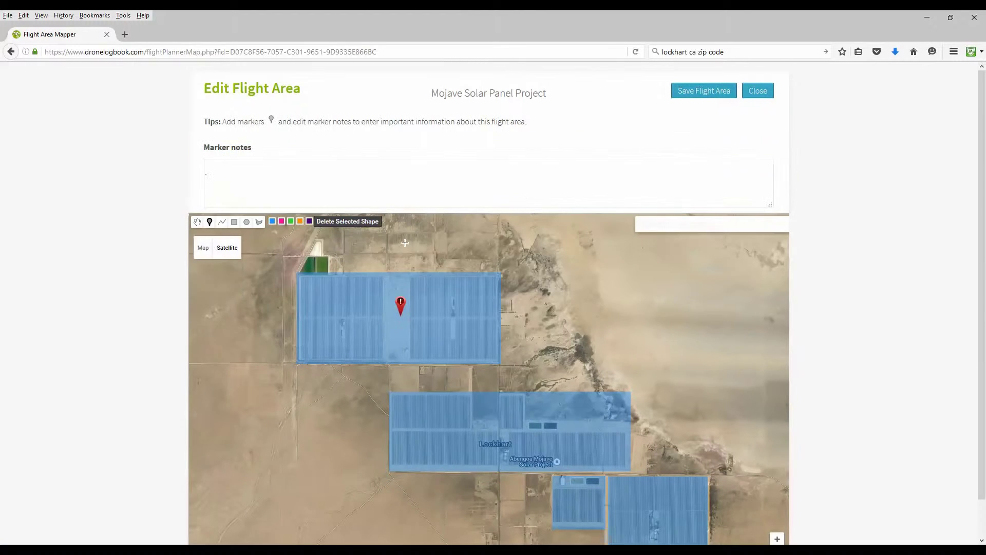
left_click(281, 170)
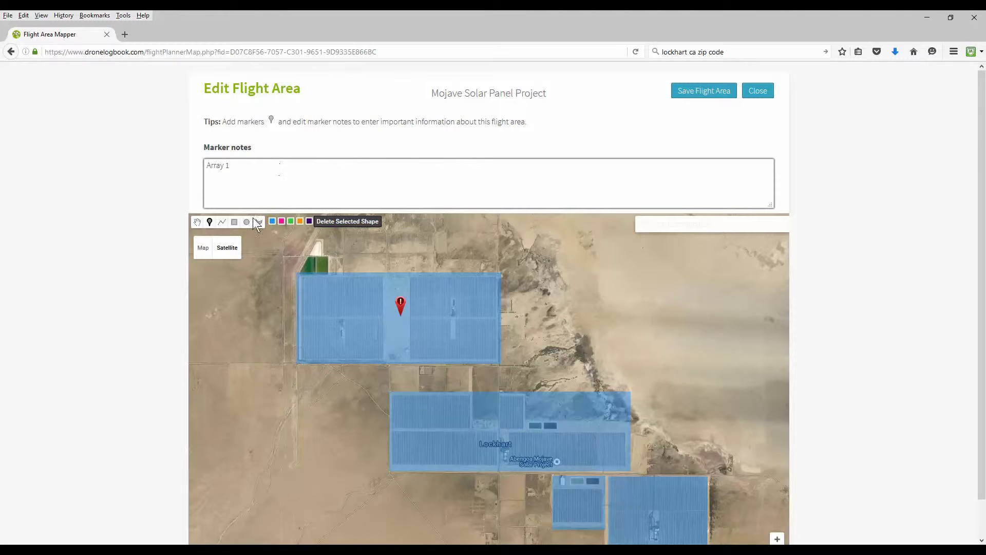
left_click(210, 222)
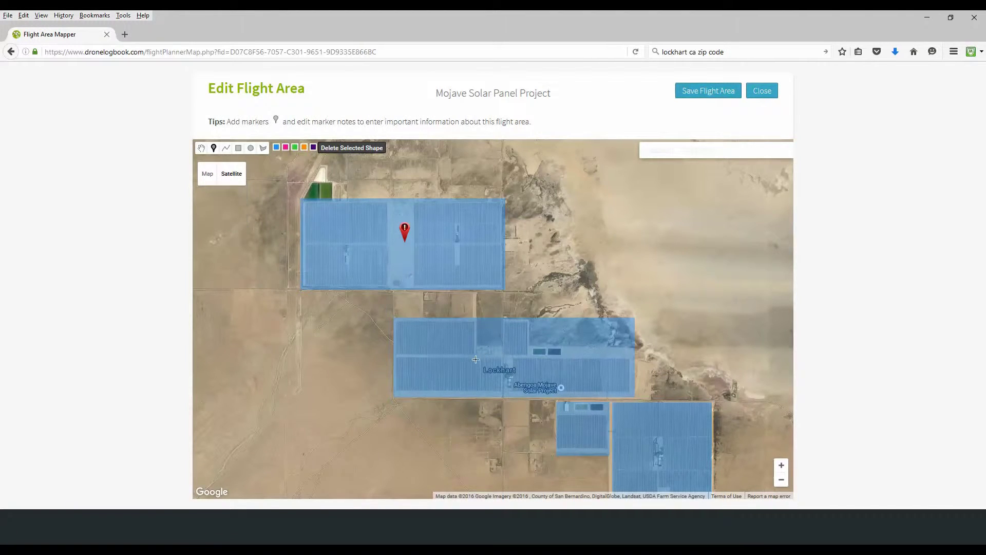
left_click(518, 355)
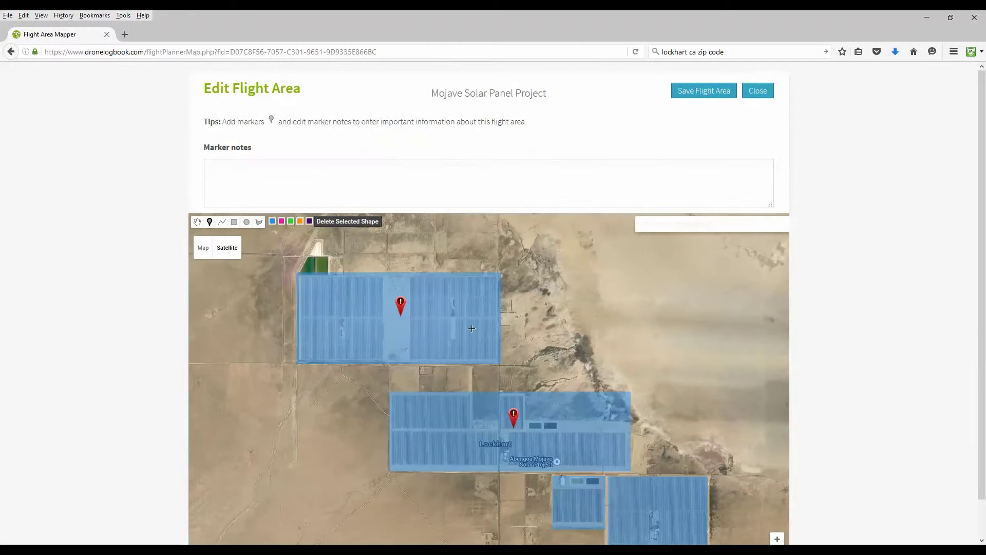
left_click(299, 183)
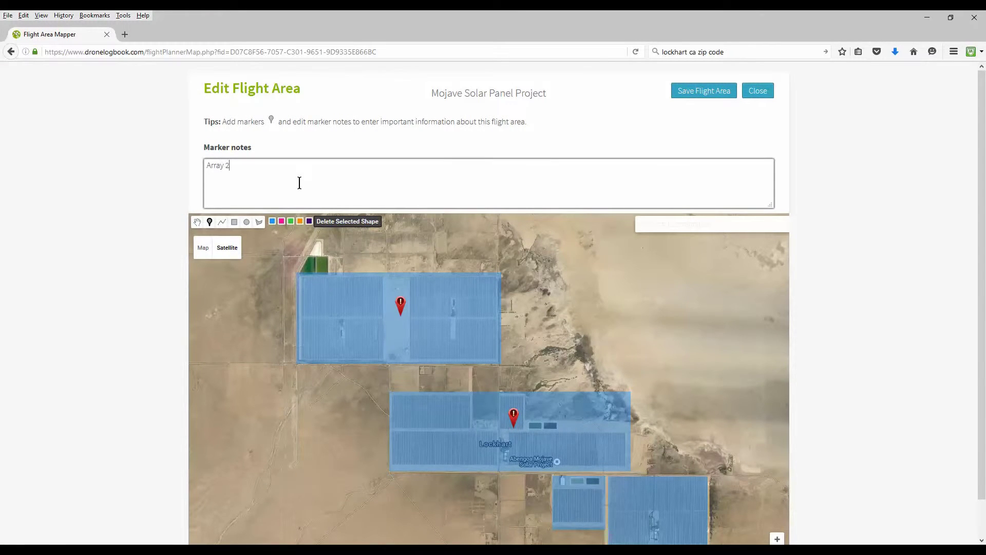
left_click(211, 222)
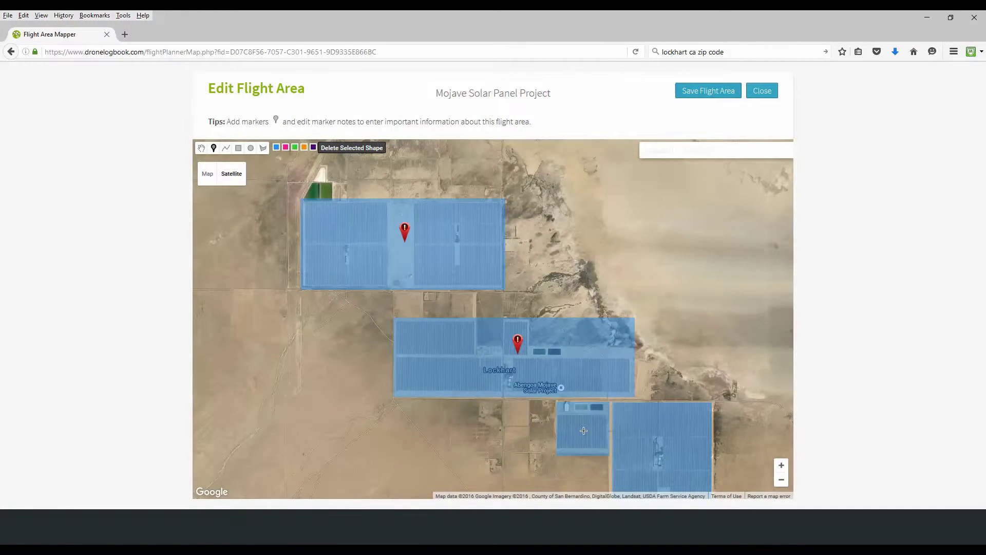
Pin the third and southeast arrays with notes Array 3 and Array 4, then save the flight area.
left_click(583, 431)
left_click(287, 175)
type("A")
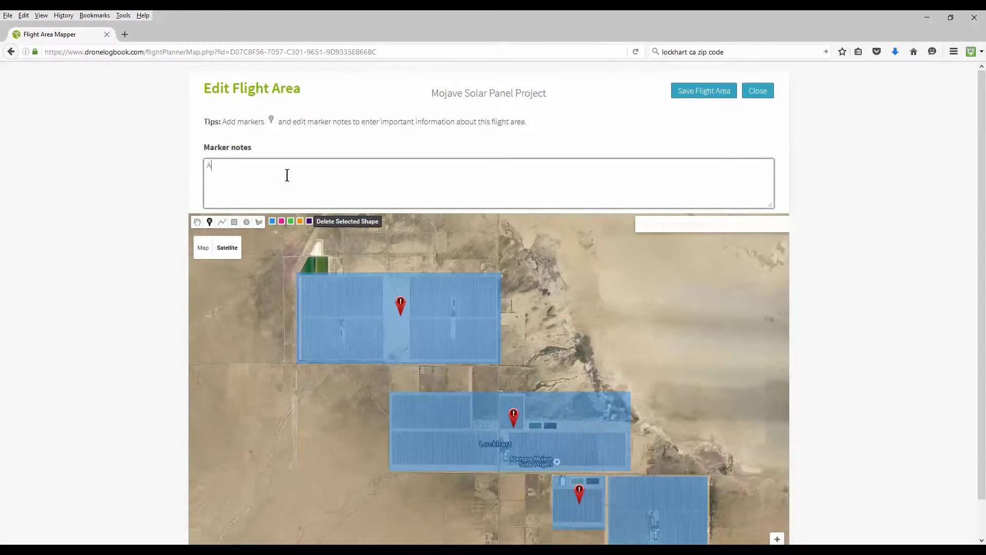
type("rray 3")
left_click(199, 222)
left_click(214, 147)
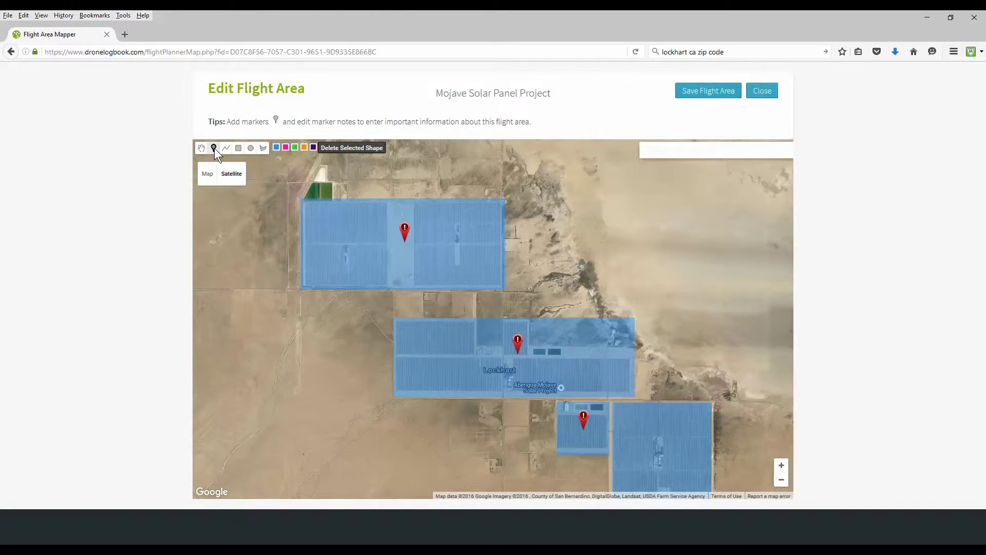
left_click(664, 449)
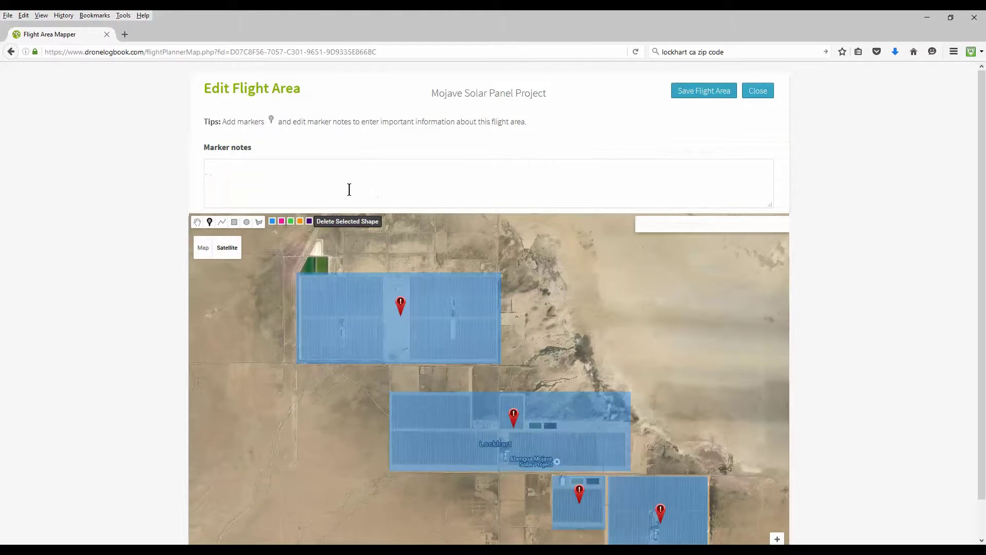
left_click(314, 175)
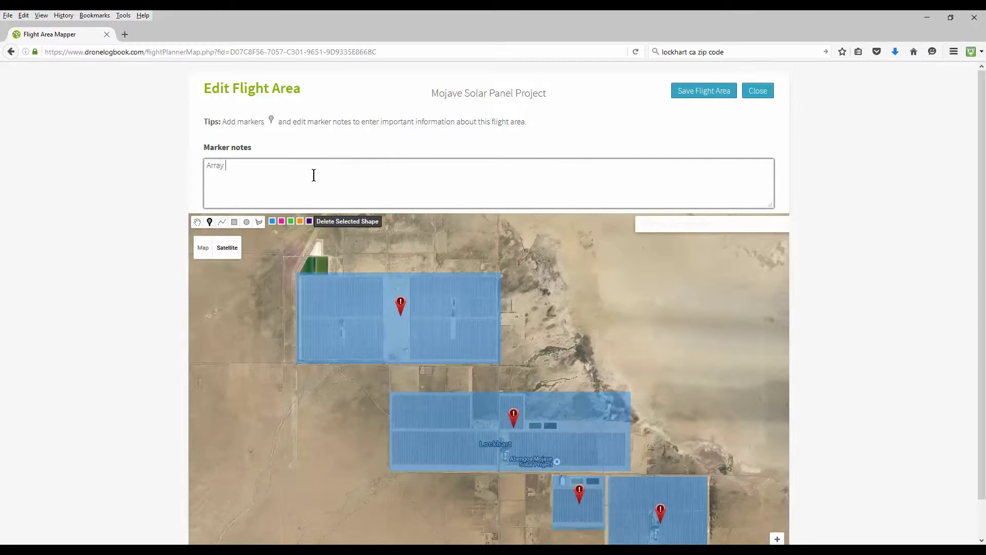
left_click(214, 222)
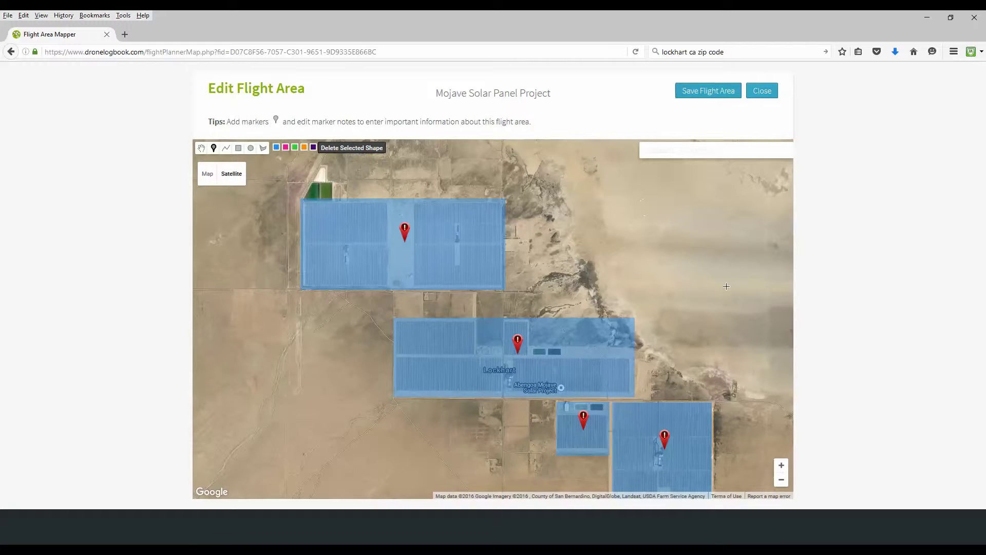
left_click(716, 95)
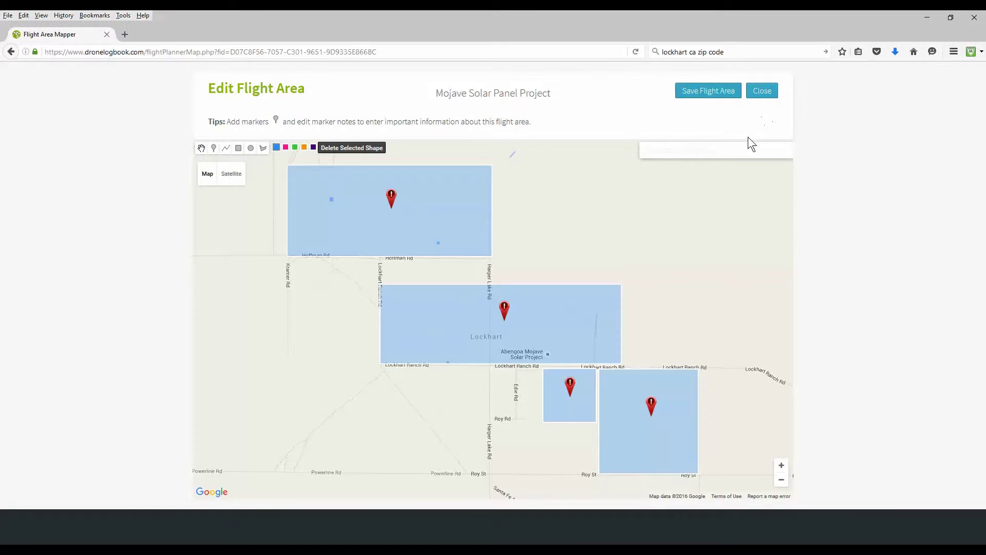
Return to the Mojave Solar Panel Project mission page and check its map shows Array 1–4.
left_click(762, 97)
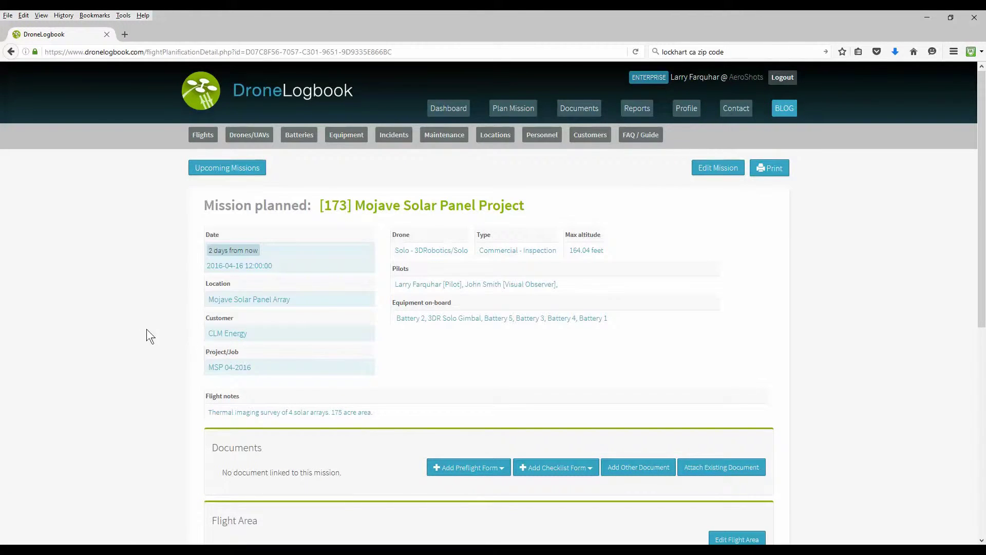
scroll(149, 325, "down", 2)
scroll(149, 325, "down", 4)
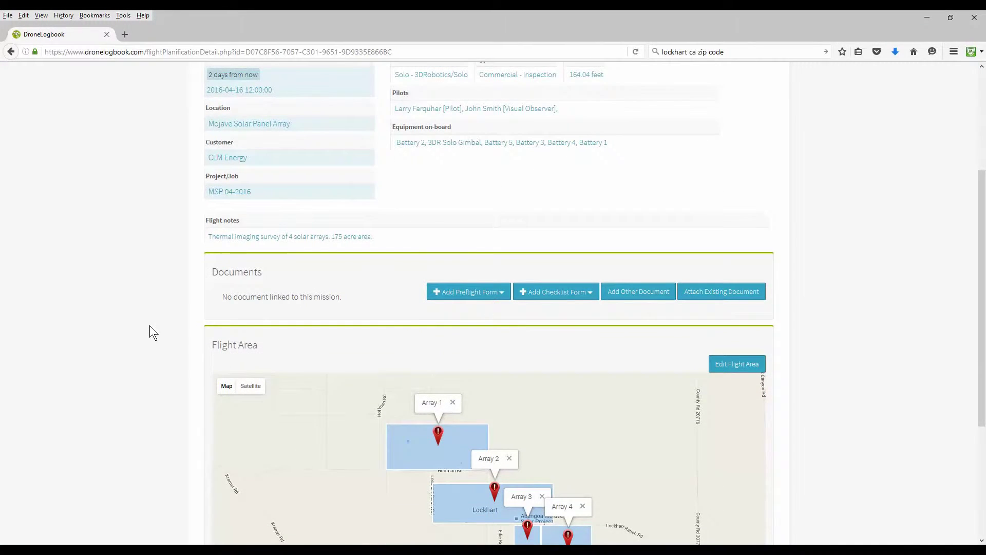
scroll(149, 325, "down", 3)
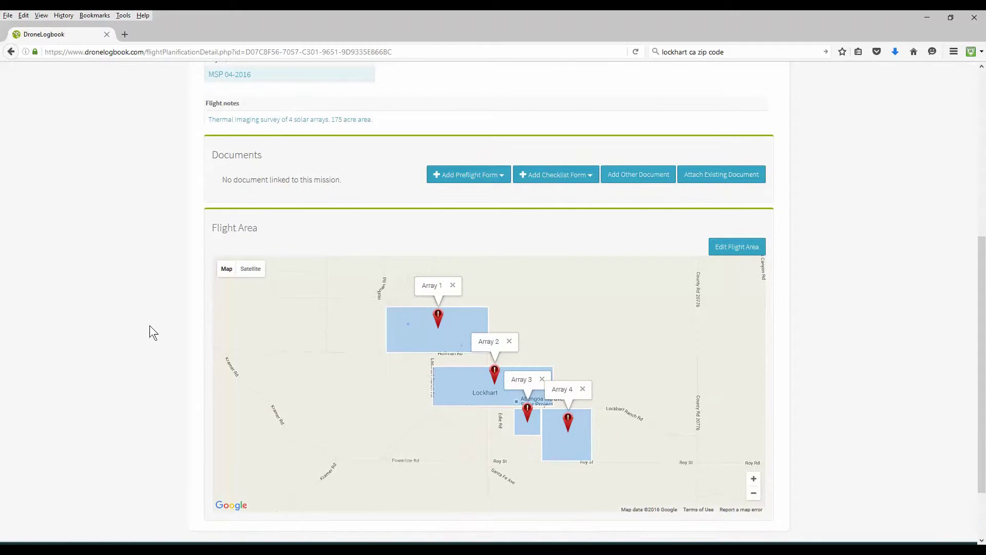
scroll(149, 325, "down", 2)
scroll(149, 325, "up", 5)
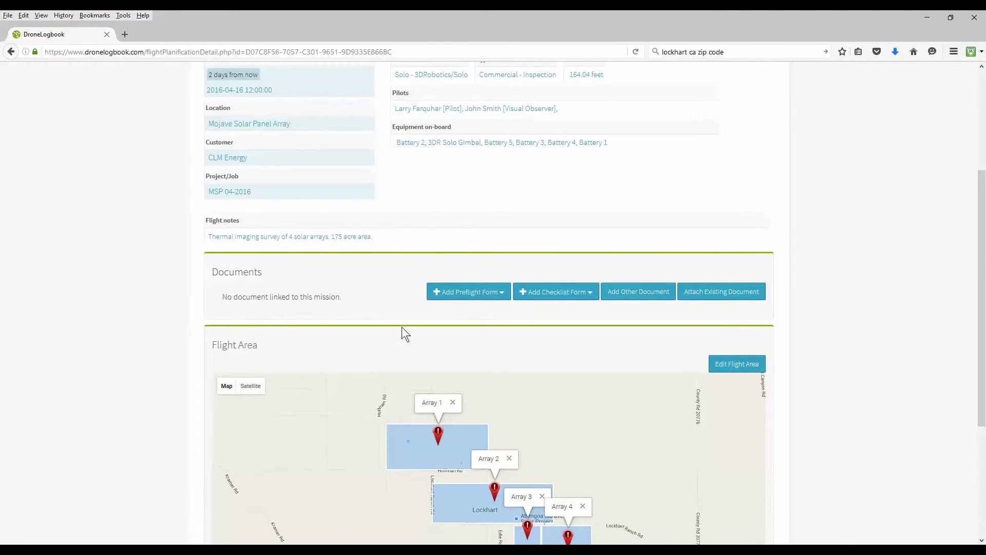
left_click(502, 293)
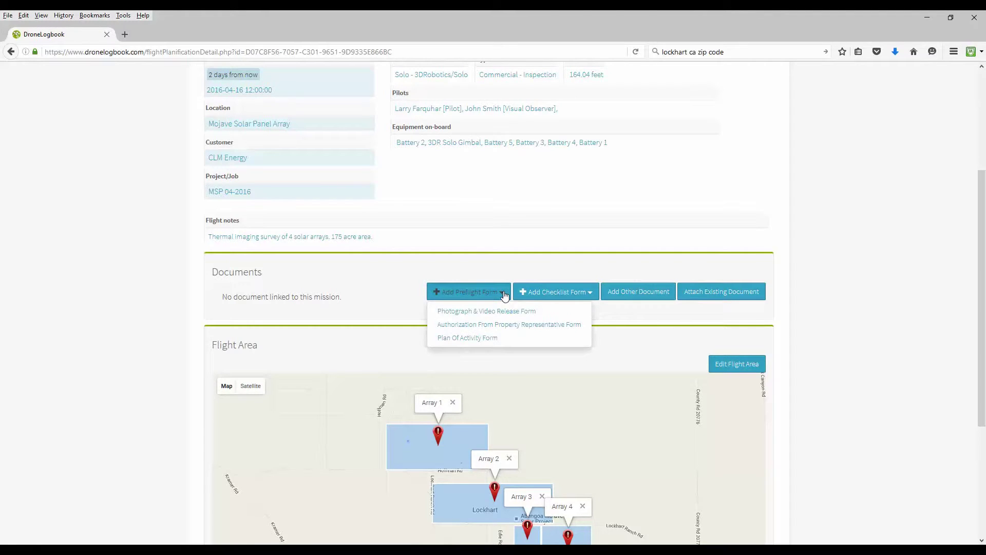
Start an Authorization From Property Representative form and enter the property's street address, city, state and zip.
left_click(496, 325)
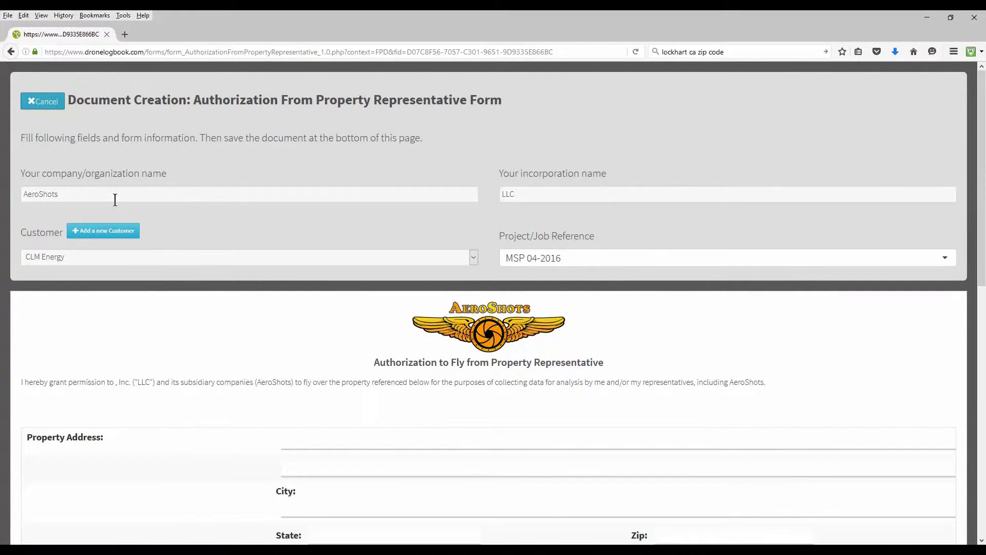
scroll(196, 252, "down", 2)
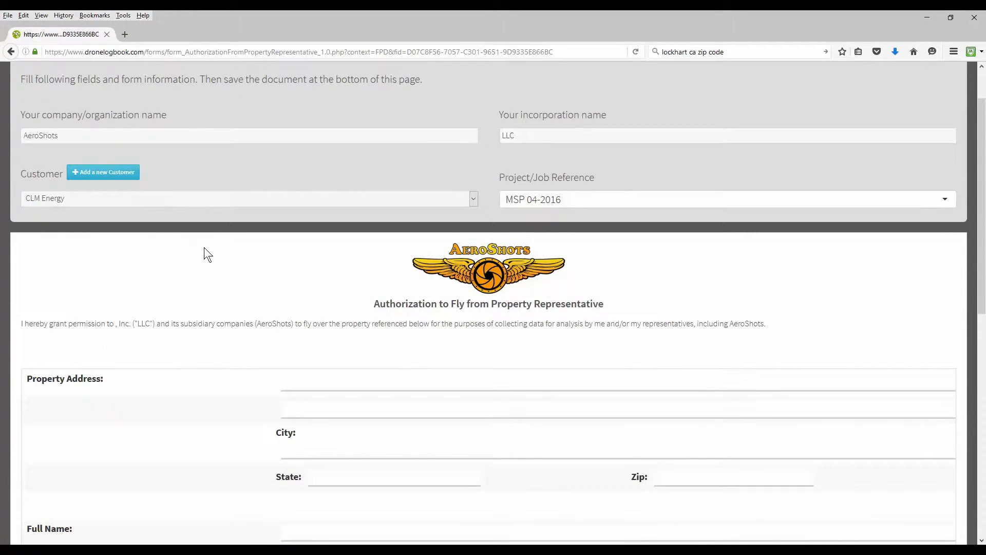
scroll(167, 232, "down", 6)
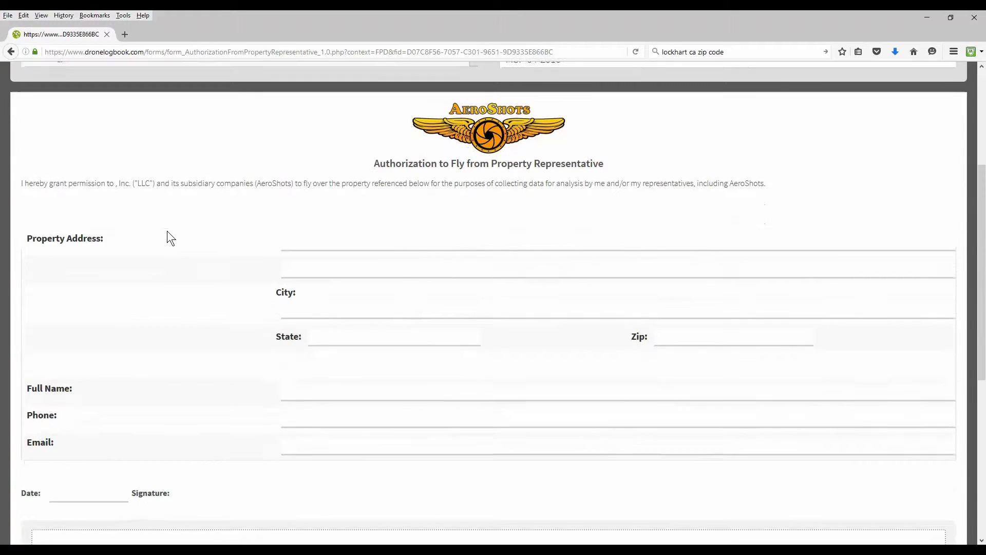
left_click(301, 208)
type("123 Main Street")
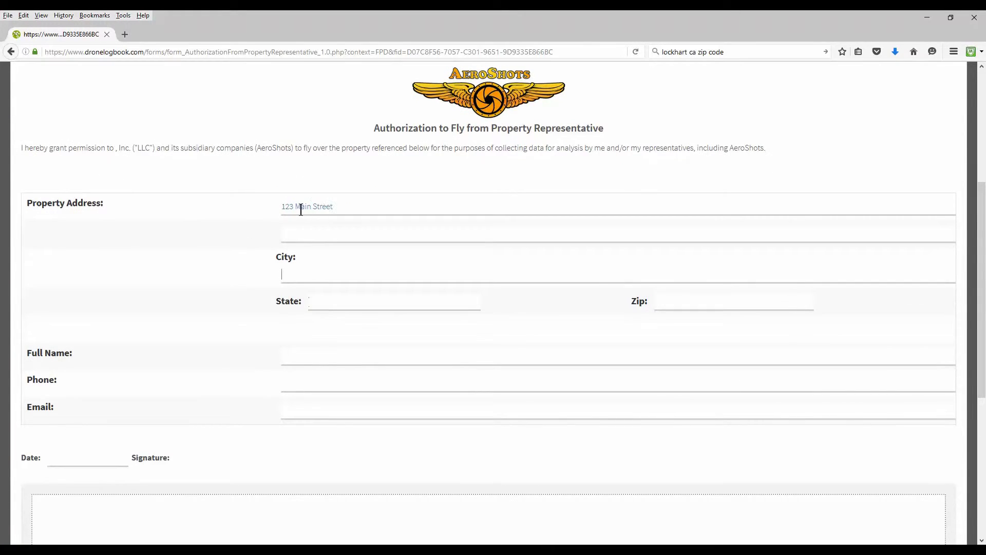
key("Tab")
key("Tab")
type("Ridgecrest")
key("Tab")
type("CA")
key("Tab")
type("90235")
Enter the representative's full name, phone and e-mail, and the date April 13, 2016.
key("Tab")
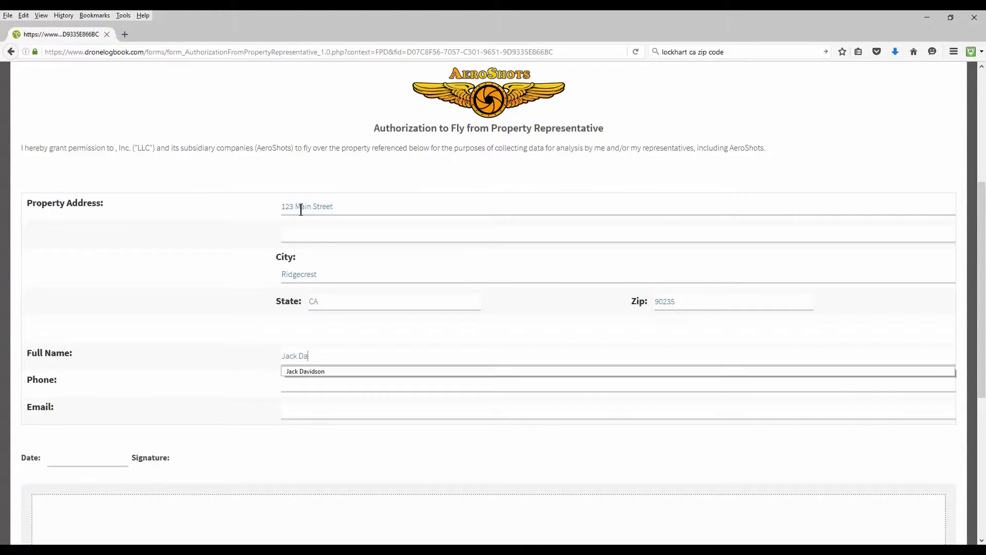
key("Tab")
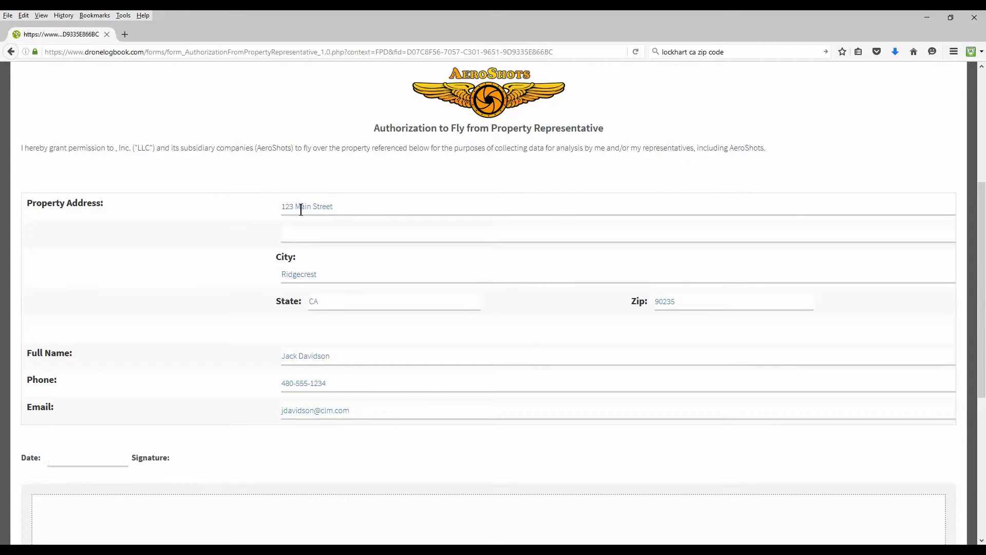
key("Tab")
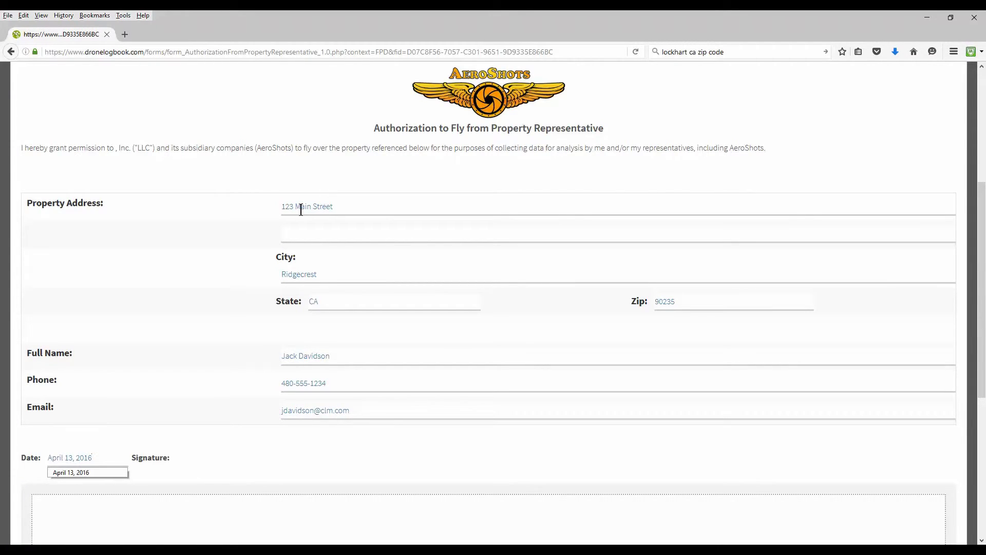
scroll(416, 221, "down", 5)
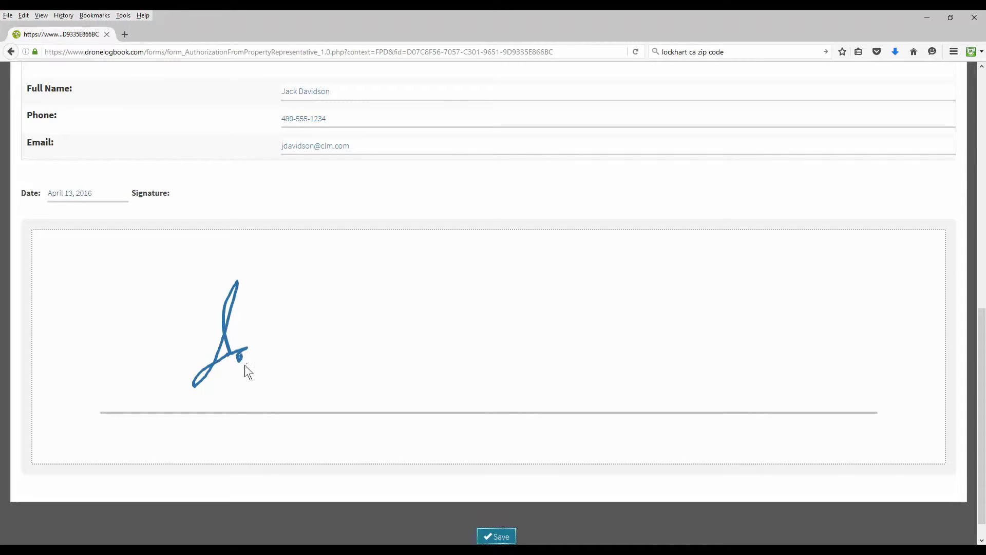
Draw the representative's signature in the signature box and save the authorization form.
left_click_drag(295, 362, 309, 363)
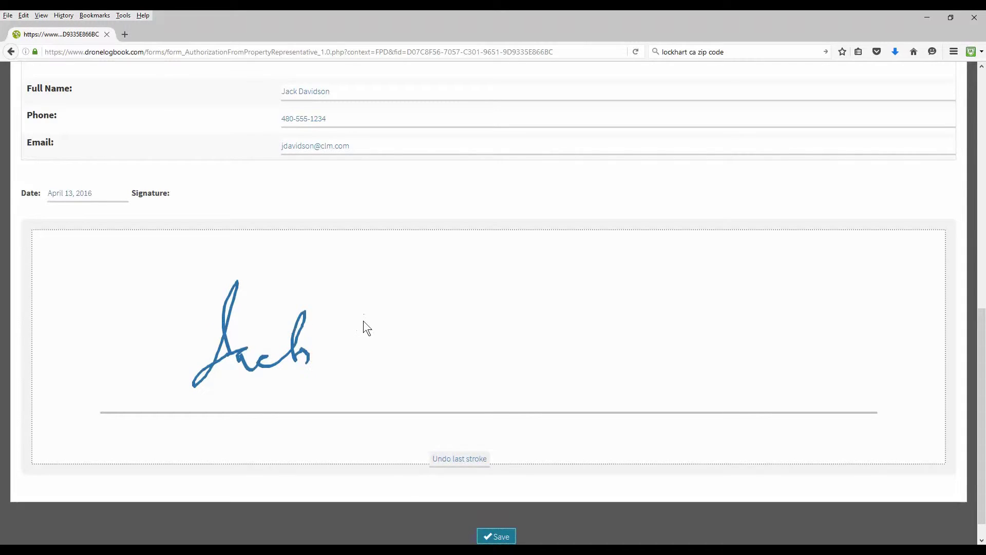
left_click_drag(376, 306, 362, 373)
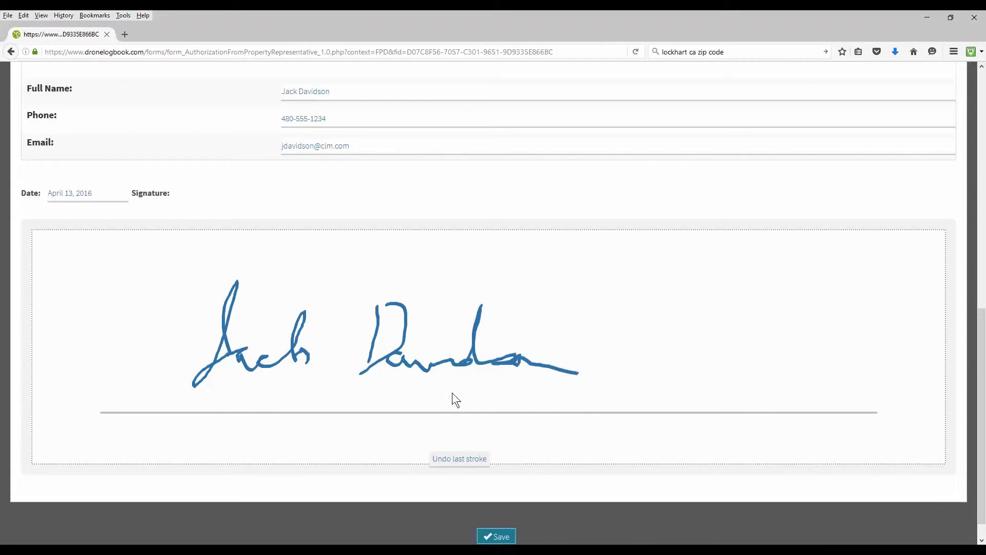
left_click(498, 537)
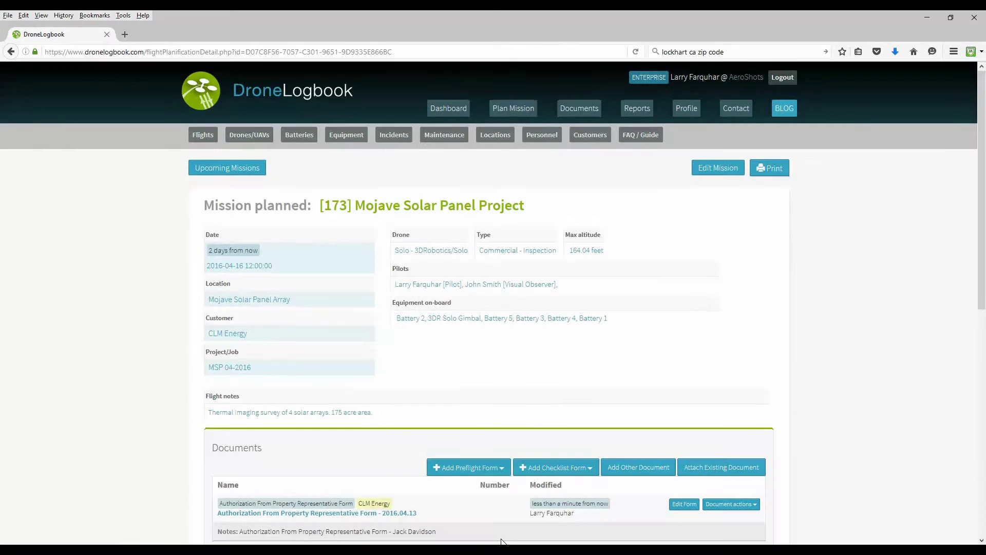
Scroll down to confirm the form dated 2016.04.13 appears under Documents.
scroll(171, 423, "down", 4)
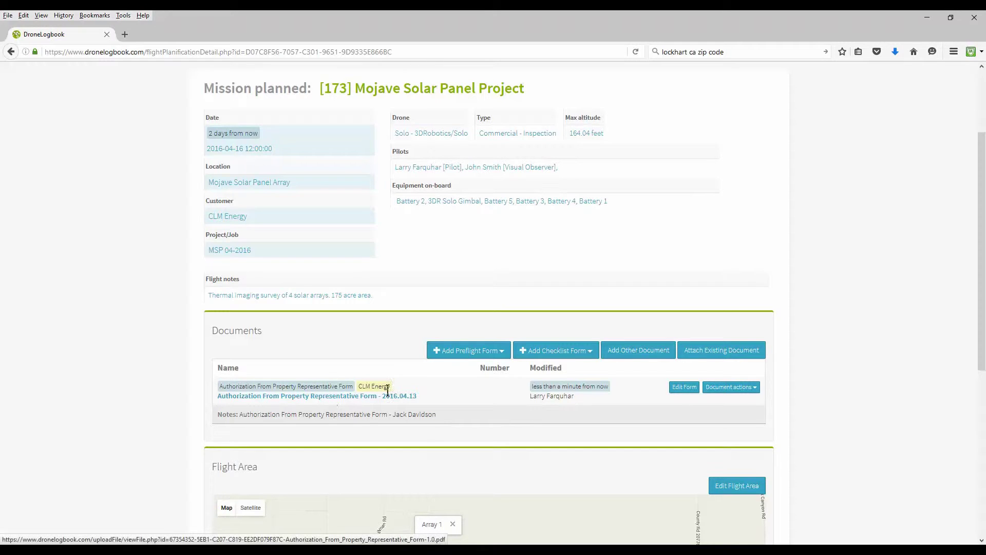
left_click(505, 353)
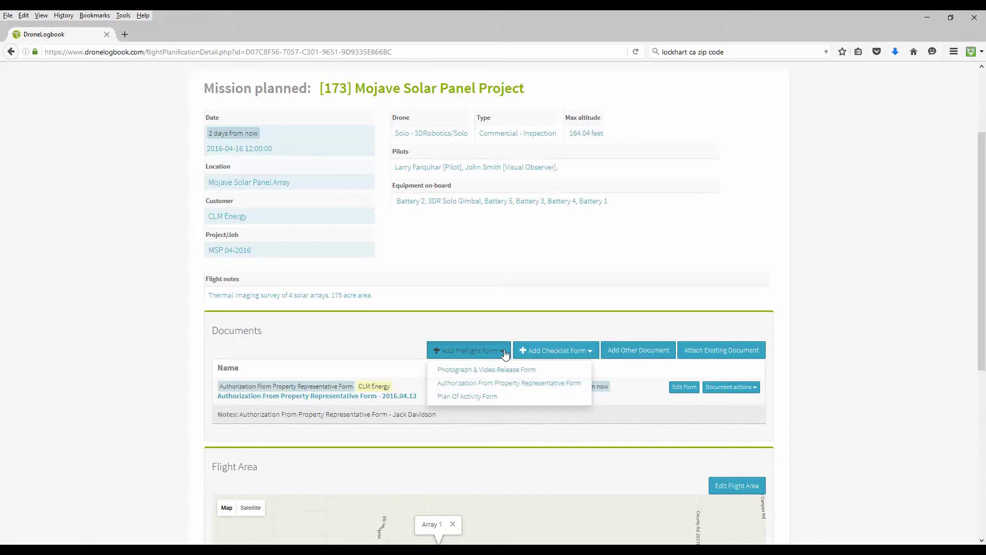
left_click(500, 371)
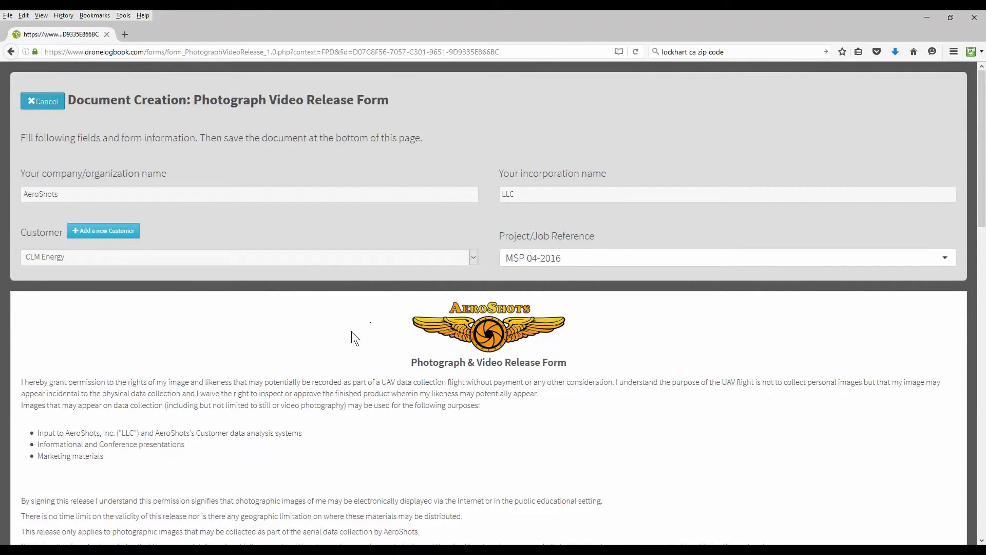
scroll(353, 331, "down", 5)
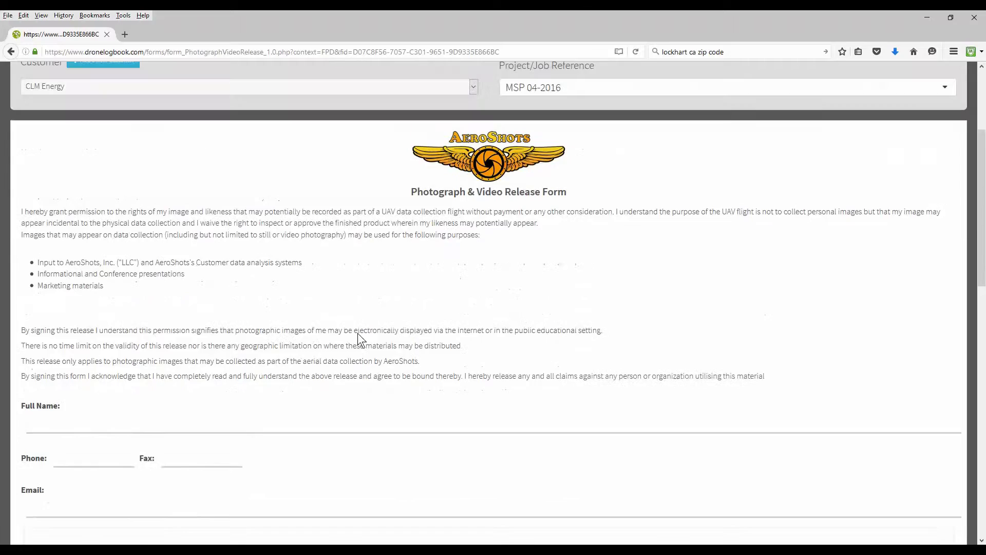
scroll(375, 339, "up", 5)
left_click(50, 101)
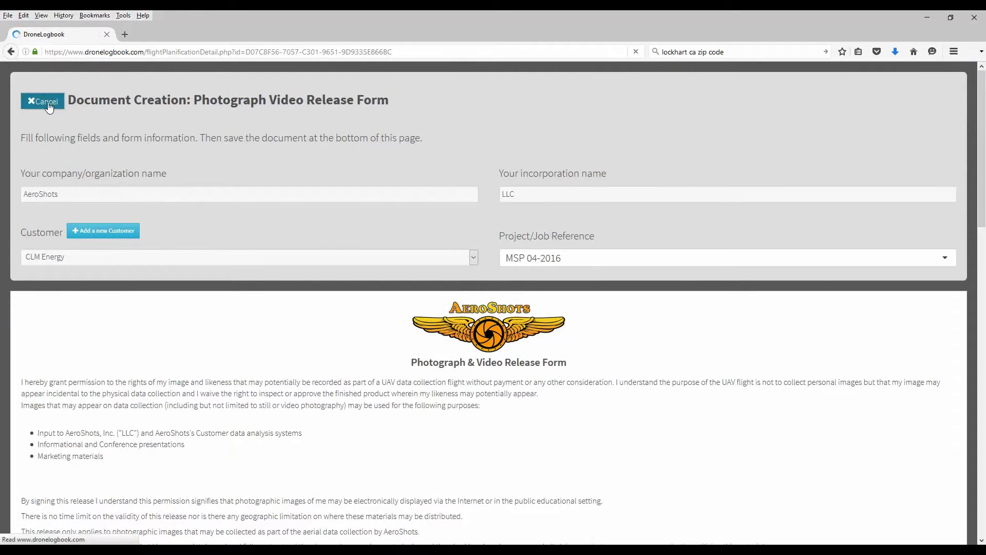
scroll(183, 314, "down", 2)
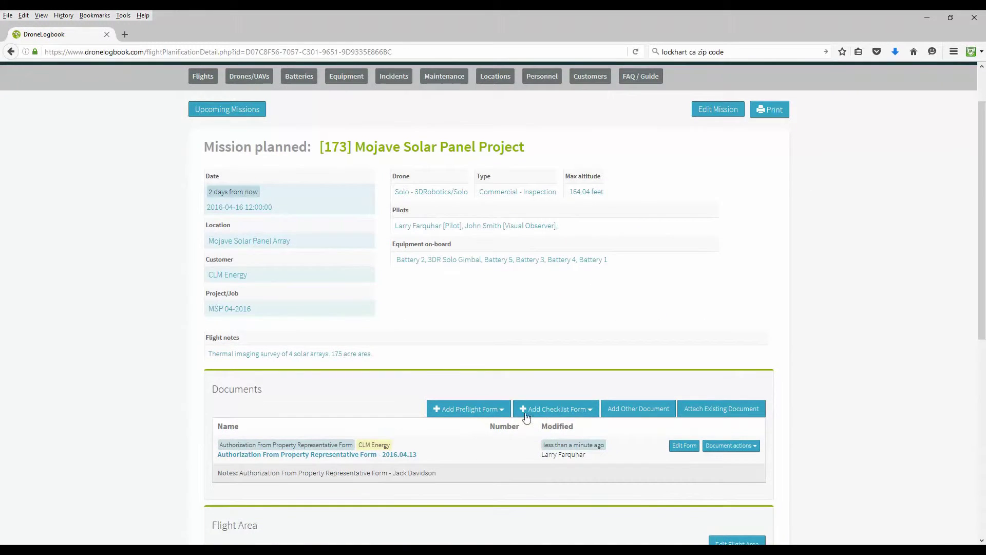
left_click(496, 410)
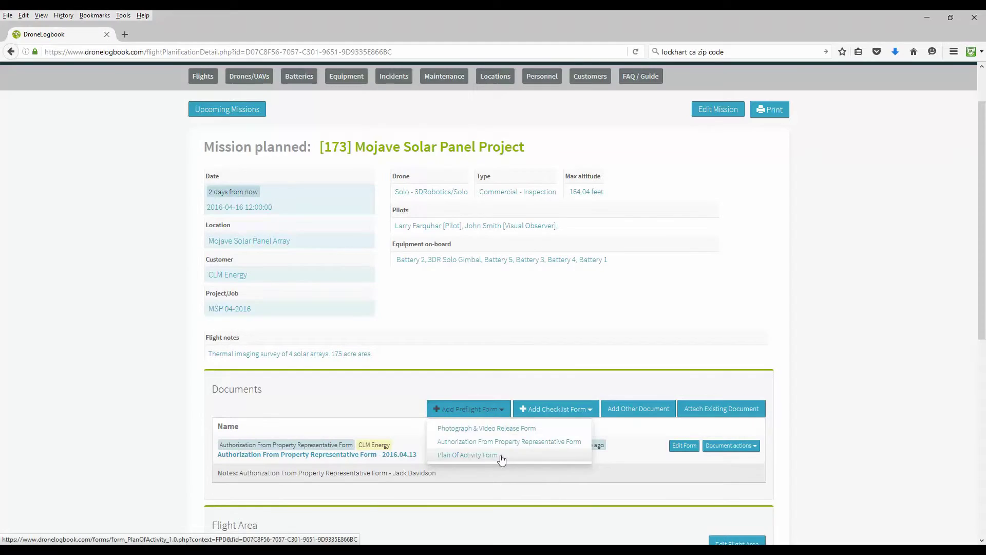
left_click(493, 455)
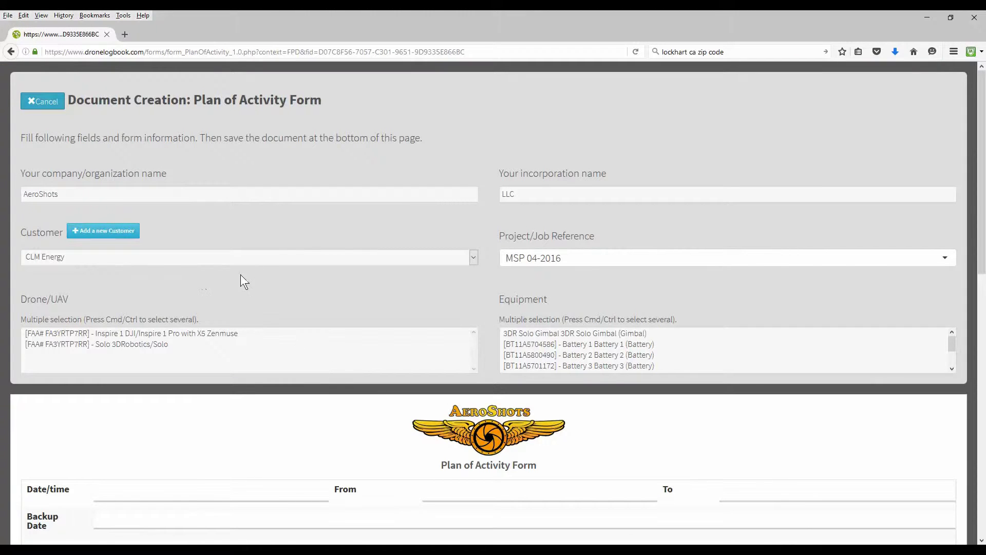
scroll(252, 269, "down", 5)
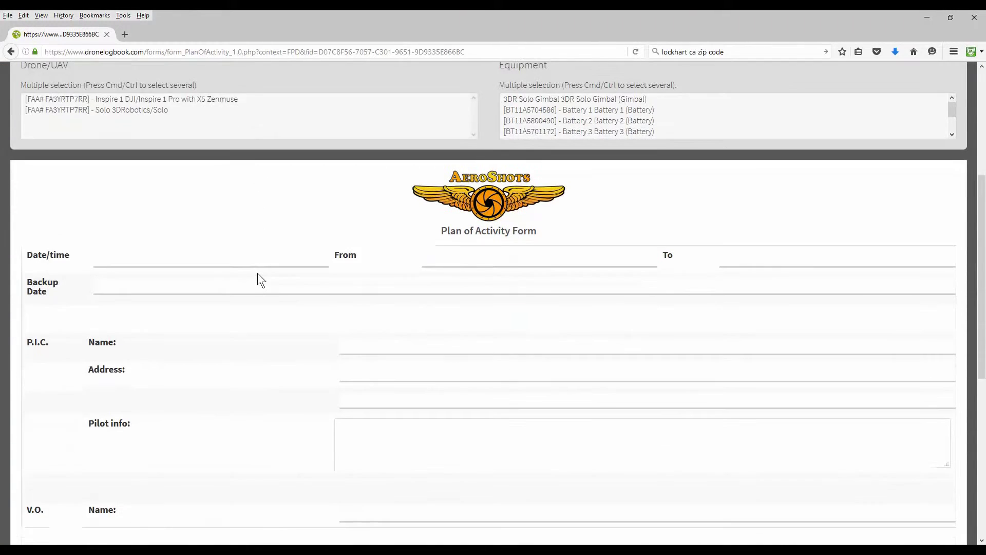
scroll(259, 274, "down", 5)
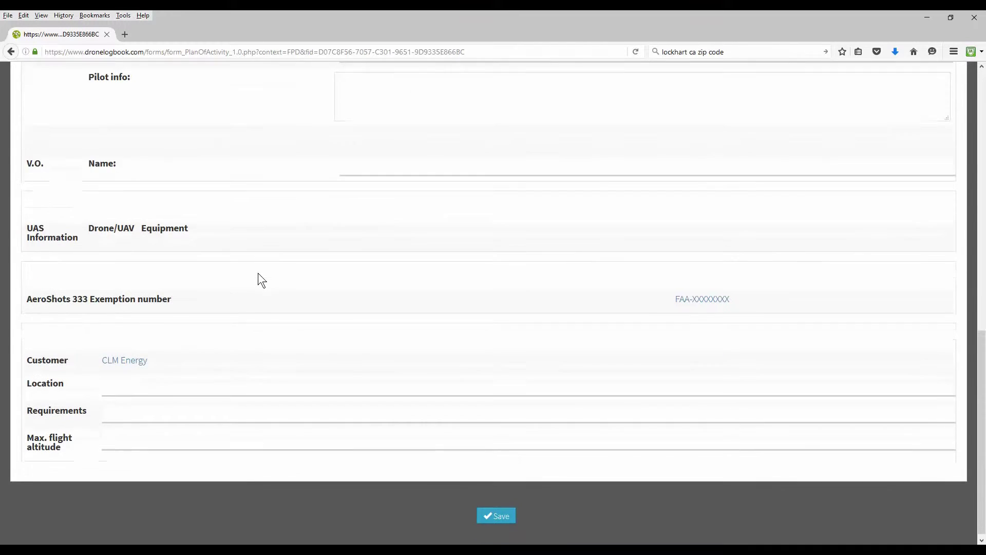
scroll(257, 273, "up", 10)
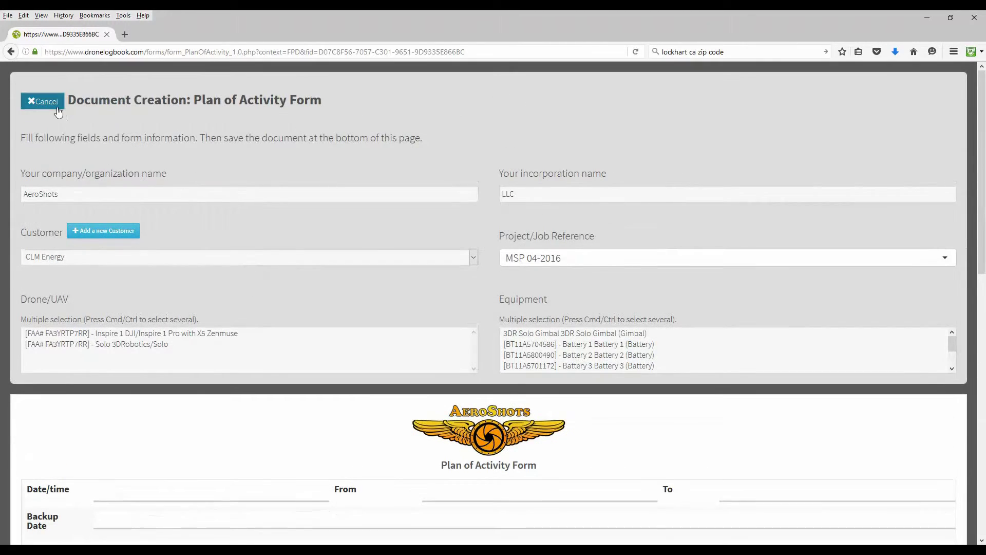
left_click(56, 109)
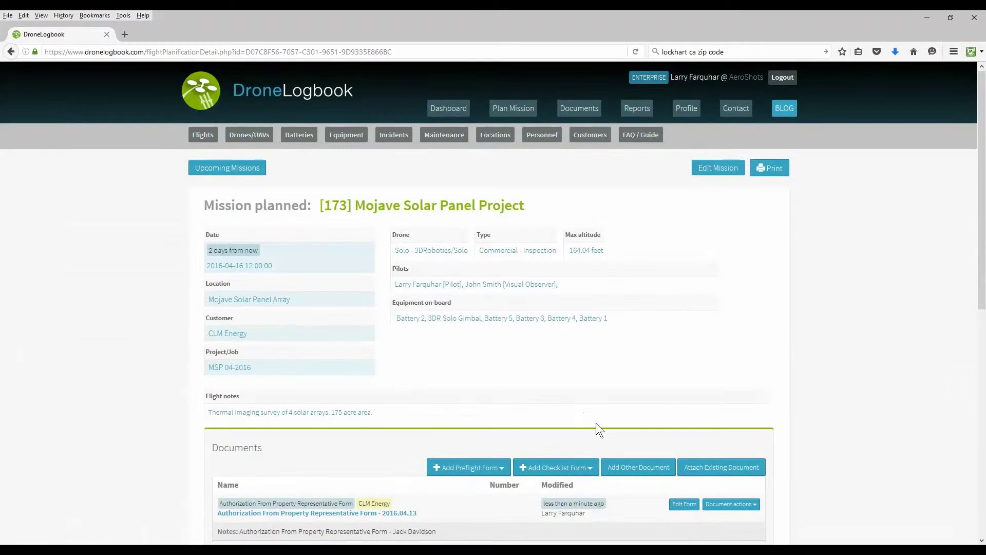
Start a new Pre-Flight checklist and mark all eight items as Passed.
scroll(598, 375, "down", 2)
left_click(590, 410)
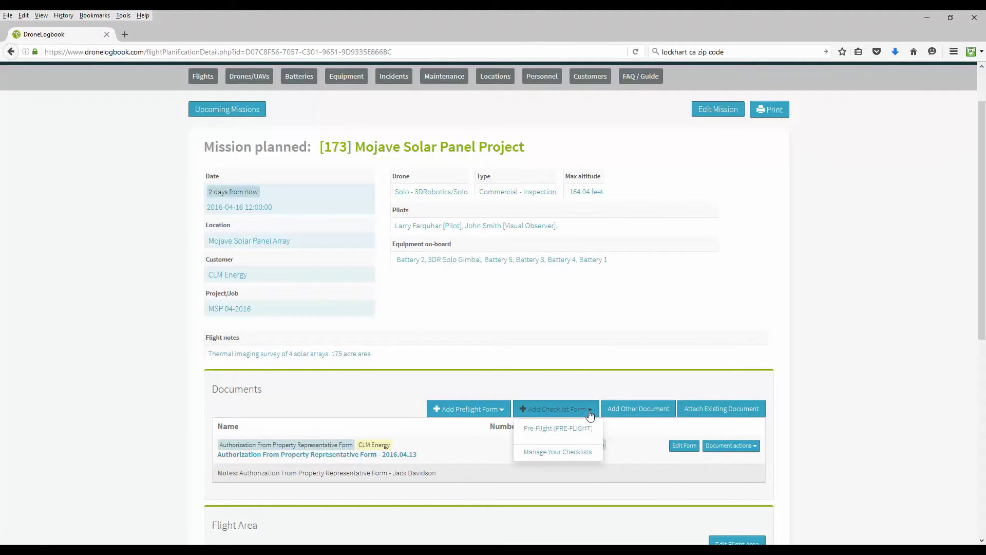
left_click(581, 428)
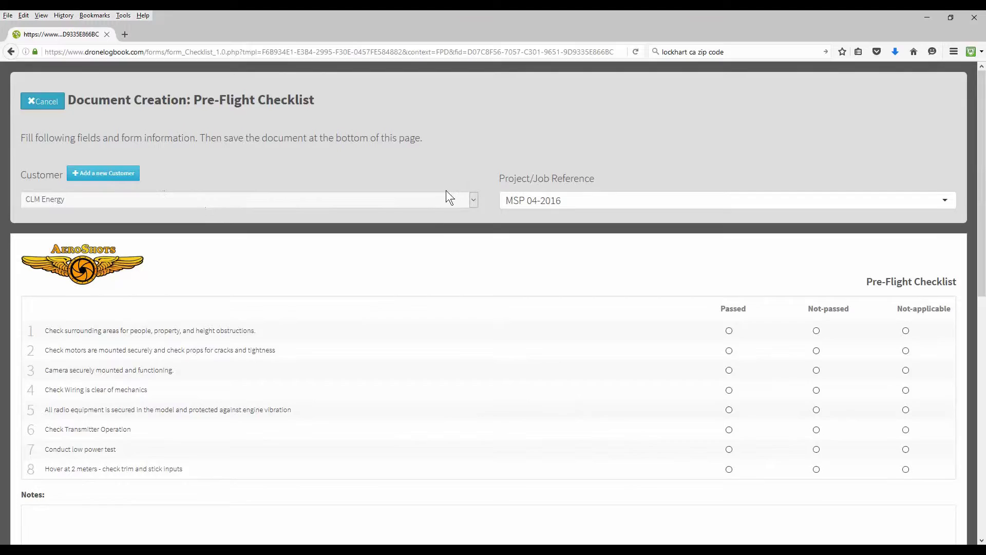
scroll(355, 253, "down", 4)
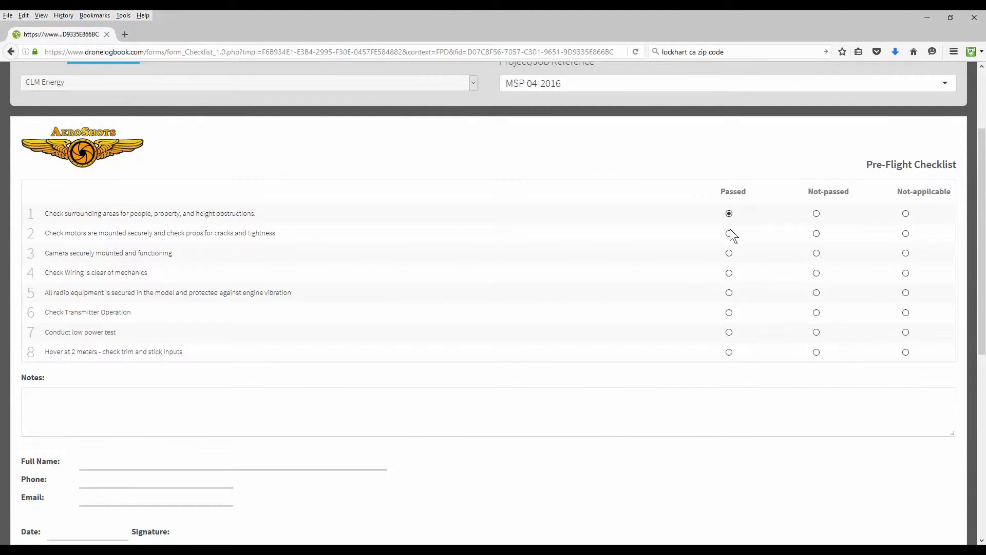
left_click(729, 352)
scroll(729, 353, "down", 3)
Enter the pilot's full name, phone and e-mail, and the date April 13, 2016.
left_click(183, 345)
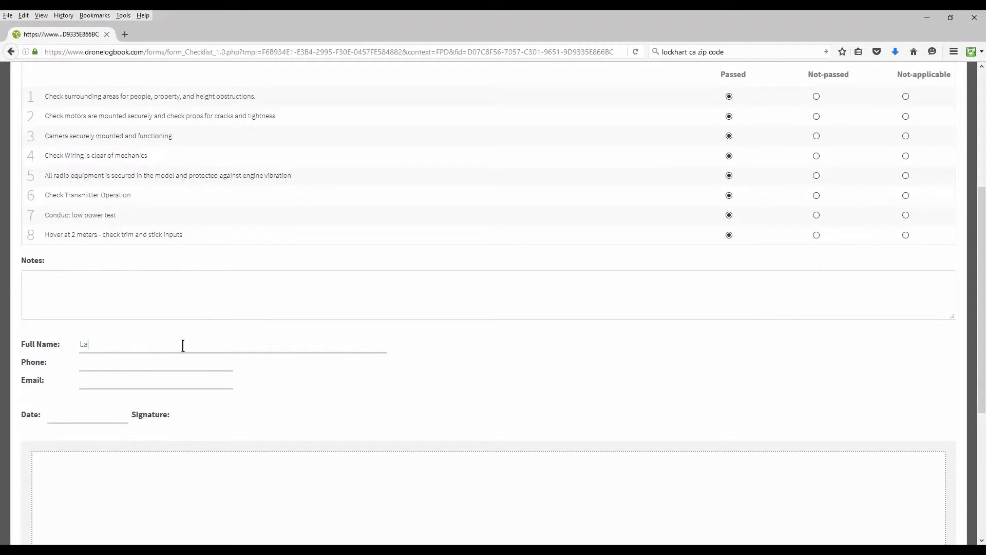
key("Tab")
type("602-555-5555")
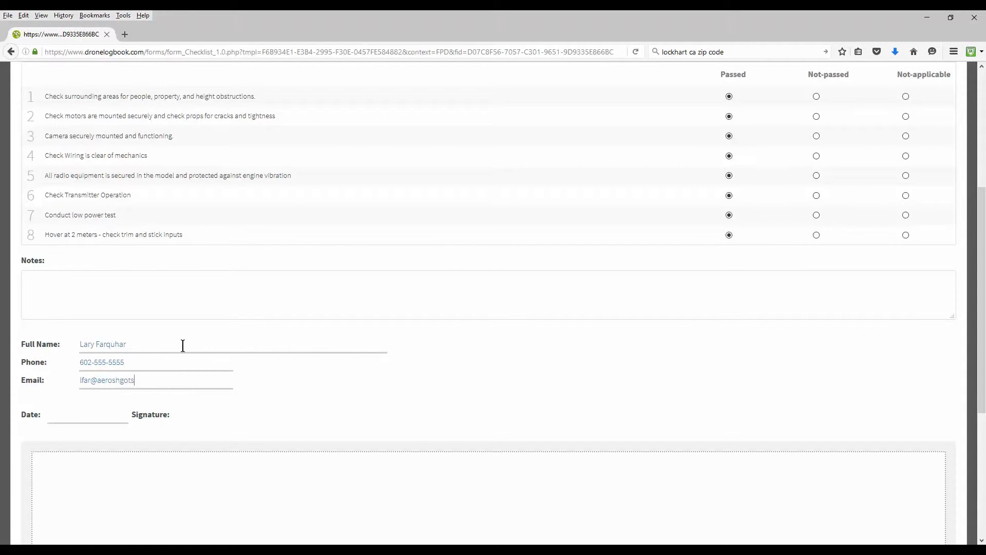
type("April 13")
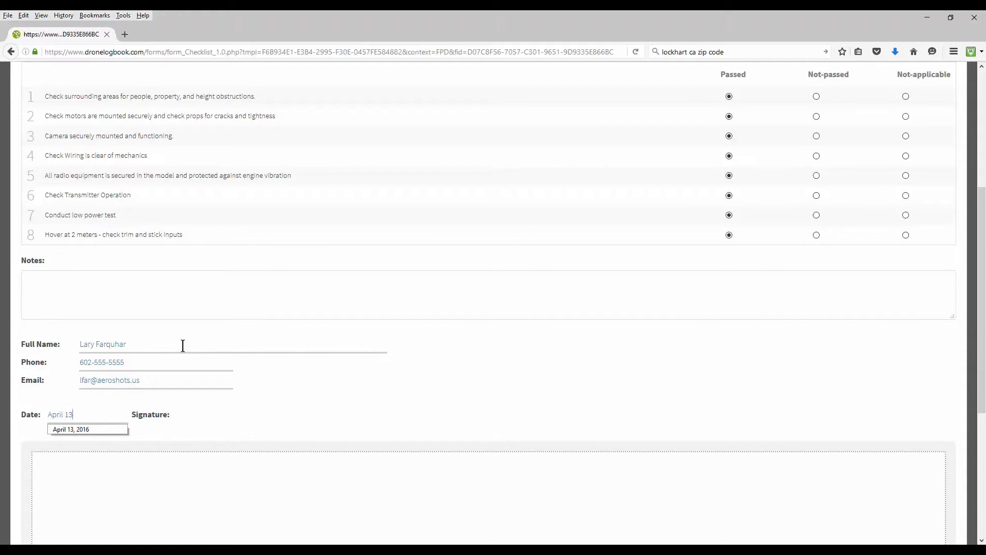
type(", 2016")
Sign the pre-flight checklist in the signature area and save it.
scroll(182, 347, "down", 5)
mouse_move(198, 382)
left_mouse_down()
mouse_move(239, 326)
mouse_move(308, 374)
mouse_move(357, 342)
left_mouse_up()
left_click_drag(304, 290, 406, 374)
mouse_move(380, 325)
left_mouse_down()
mouse_move(516, 330)
mouse_move(901, 310)
left_mouse_up()
left_click(505, 537)
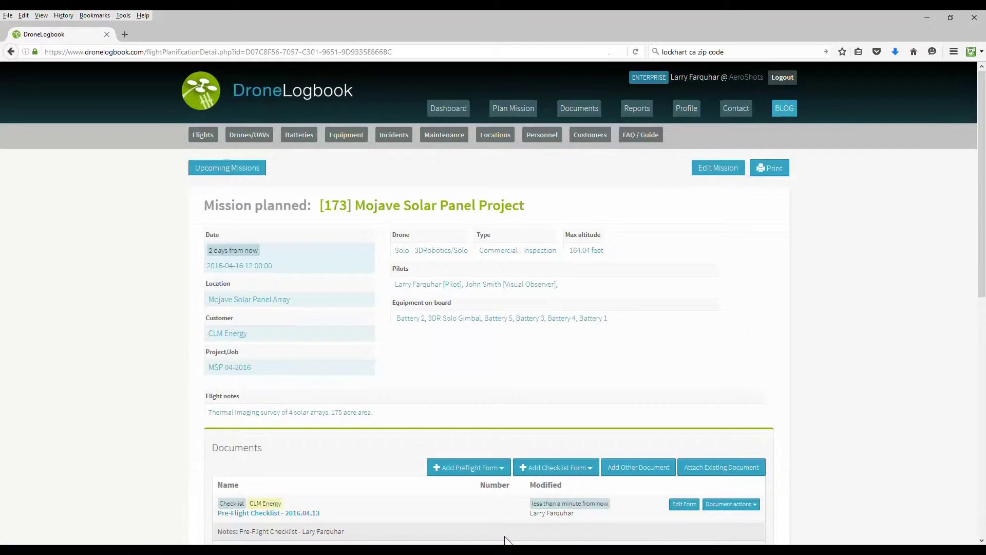
scroll(196, 399, "down", 3)
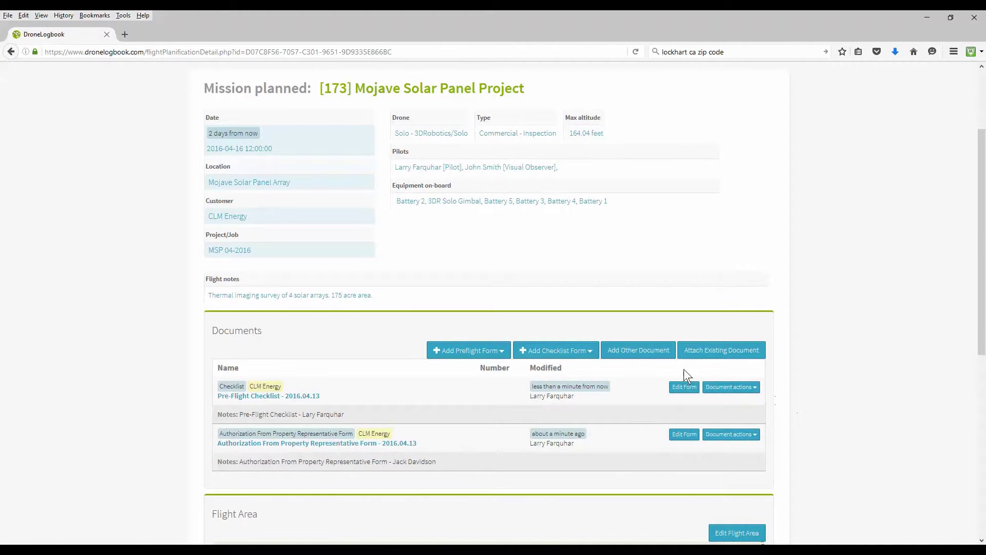
Add an Insurance Certificate titled '1.5 Mil Insurance Bond', number XXX-XXXXXX, expiring 2016-05-31.
left_click(651, 350)
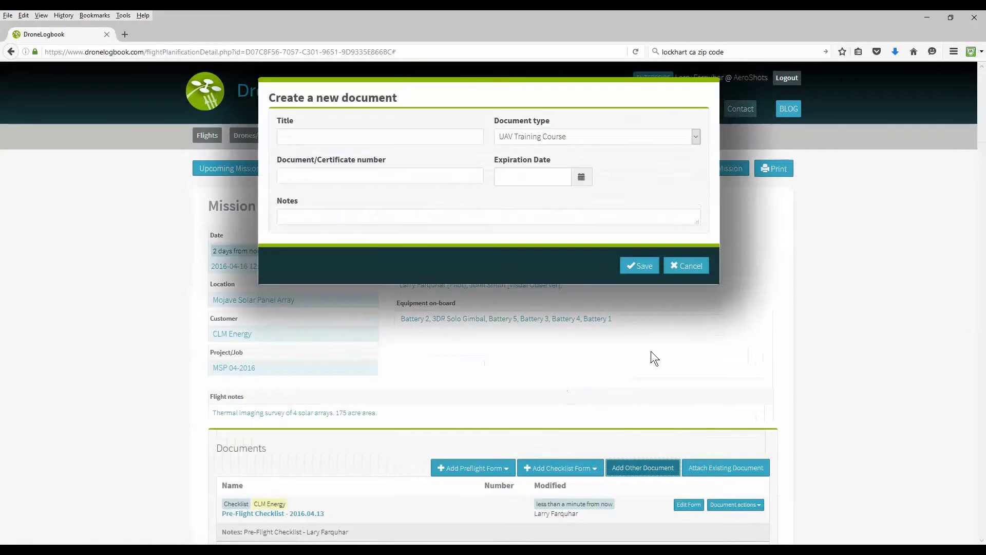
left_click(326, 137)
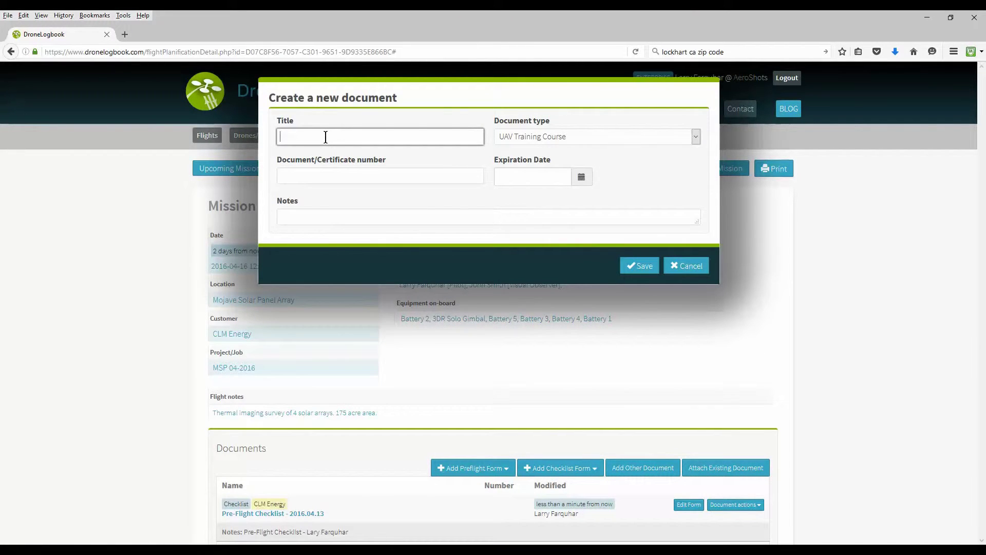
type("1")
type(".5 Mil Insu")
type("rtance W")
type("Bond")
left_click(513, 137)
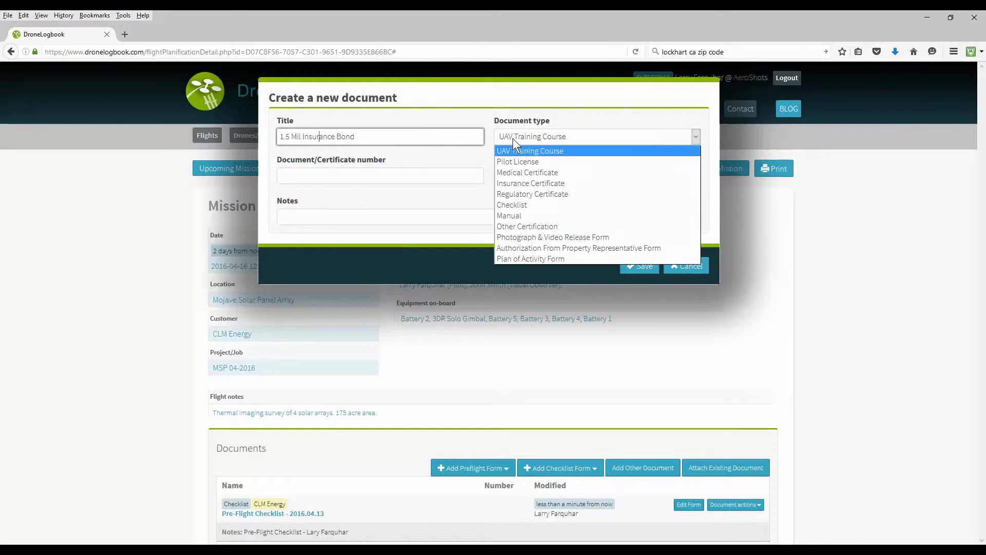
left_click(529, 181)
left_click(376, 175)
type("XXX-XXXXXX")
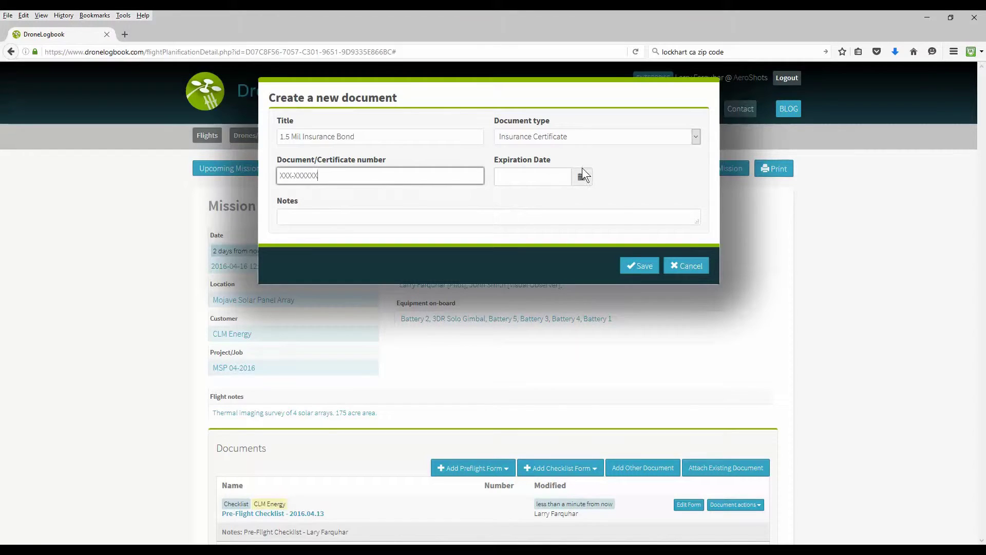
left_click(581, 177)
left_click(685, 202)
left_click(686, 294)
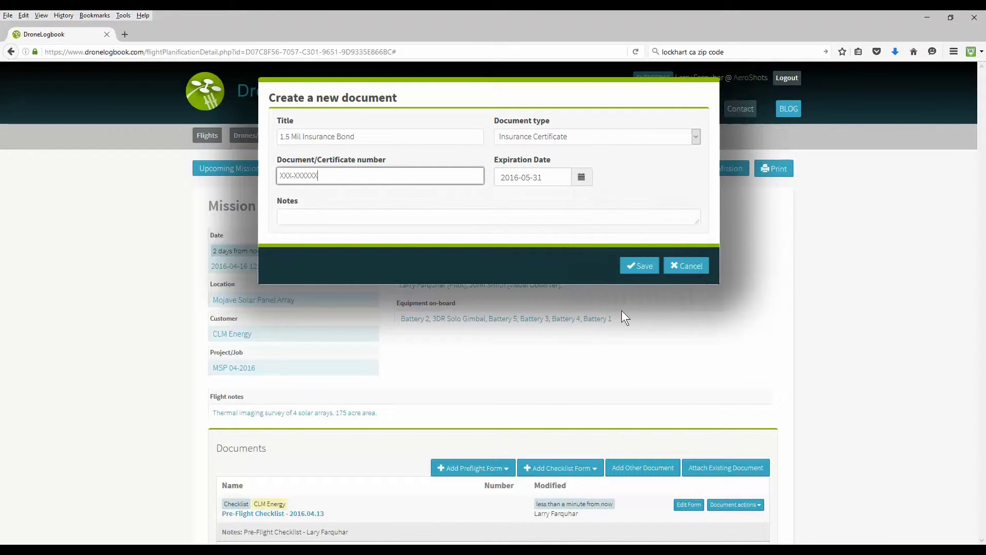
left_click(633, 265)
Upload CLM Services Email.pdf from the CLM folder to the insurance bond entry.
scroll(173, 300, "down", 2)
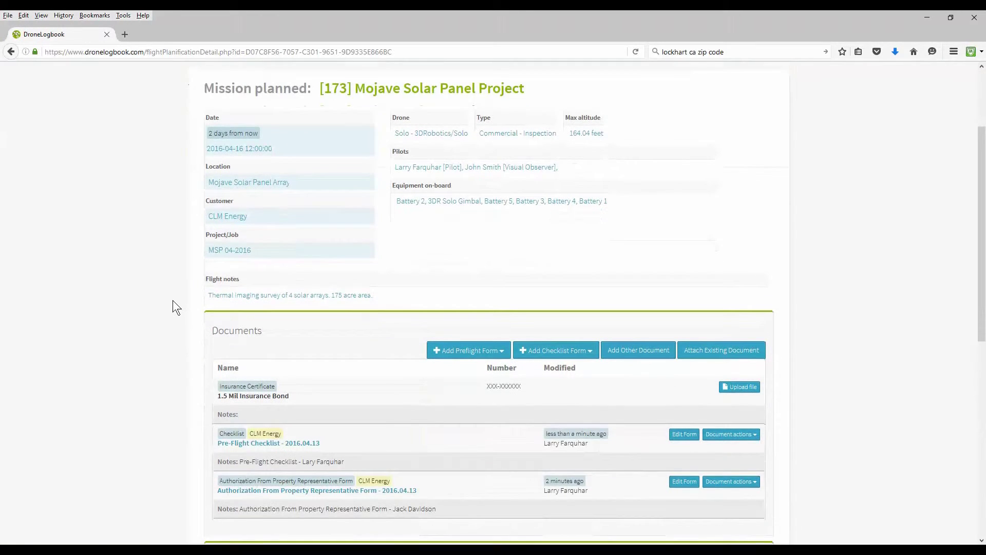
scroll(173, 300, "down", 1)
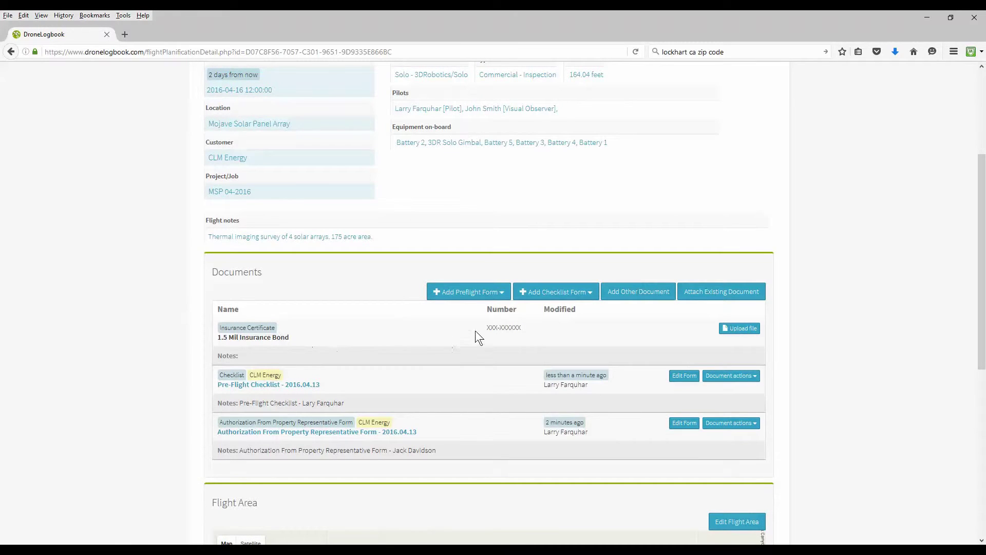
left_click(738, 328)
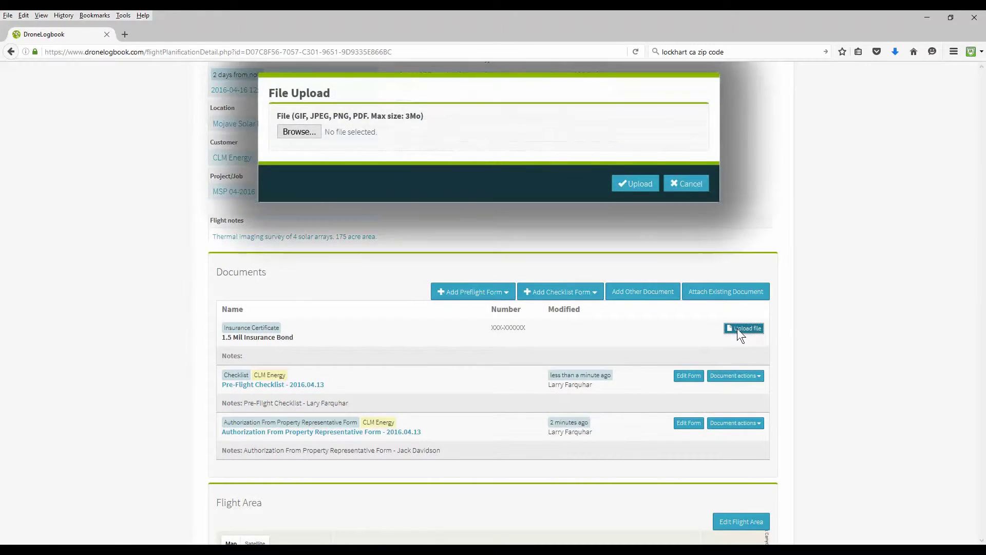
left_click(307, 136)
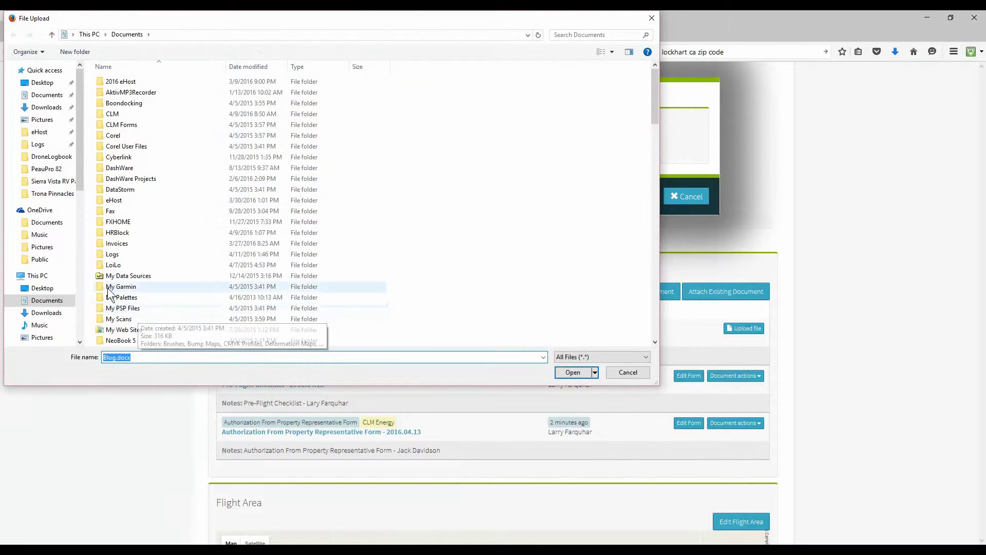
double_click(114, 114)
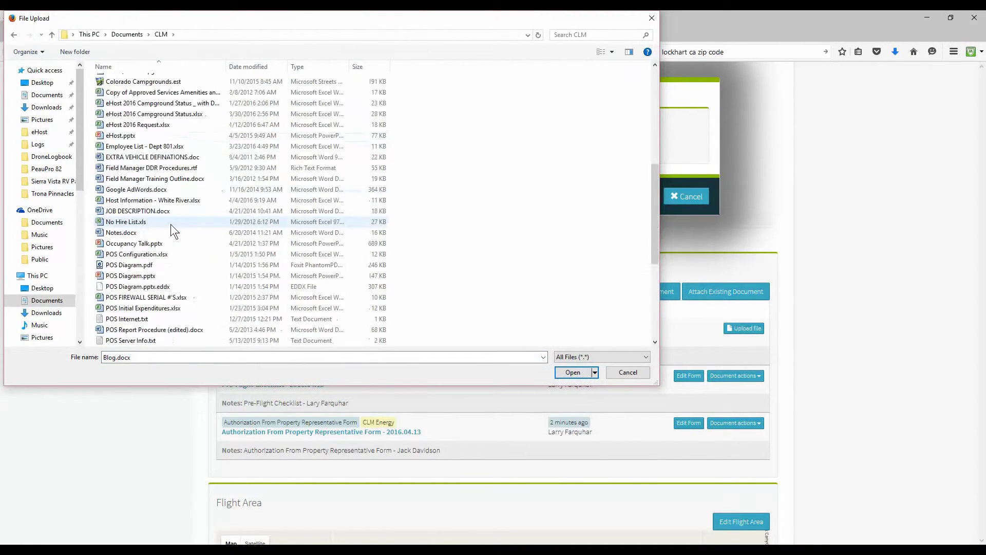
scroll(164, 249, "down", 3)
double_click(138, 178)
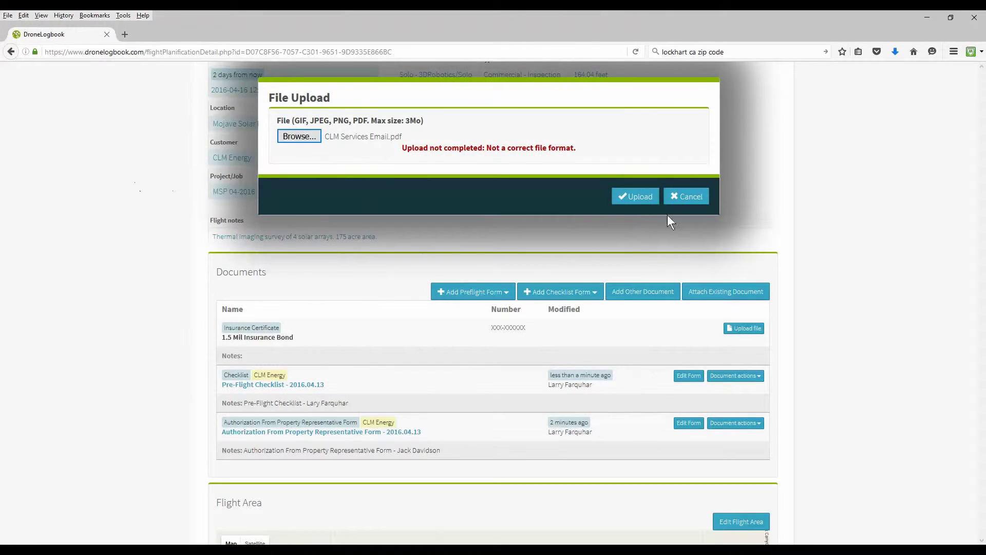
left_click(636, 197)
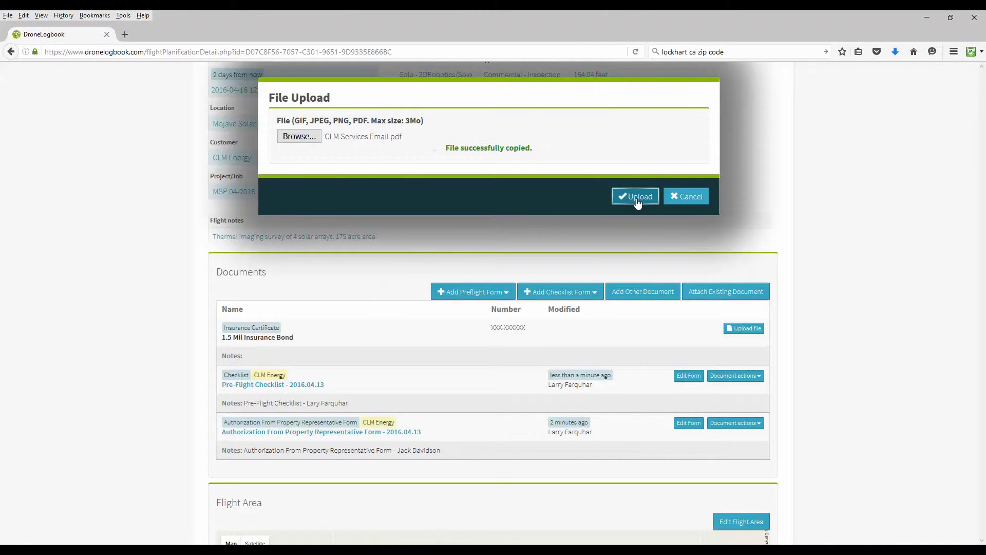
left_click(683, 202)
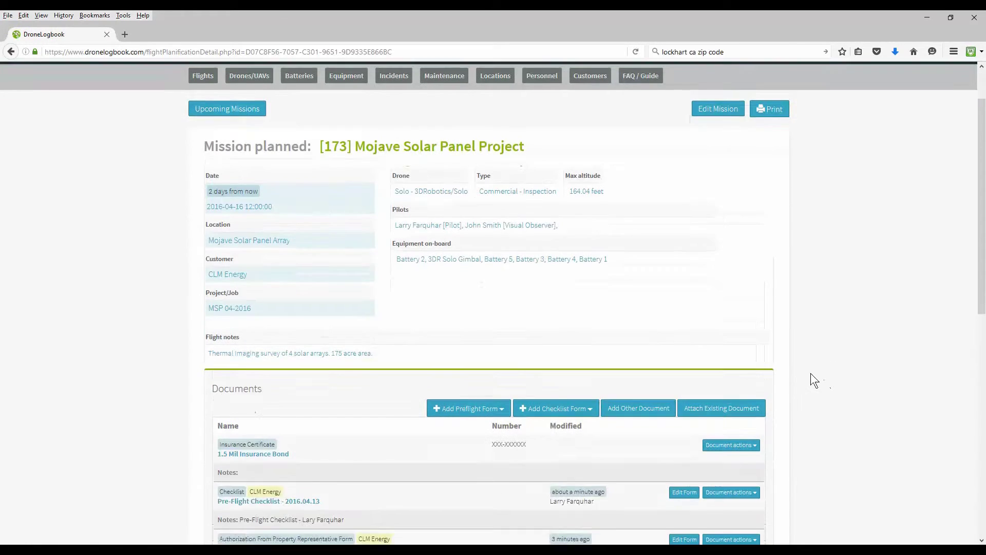
scroll(809, 373, "down", 3)
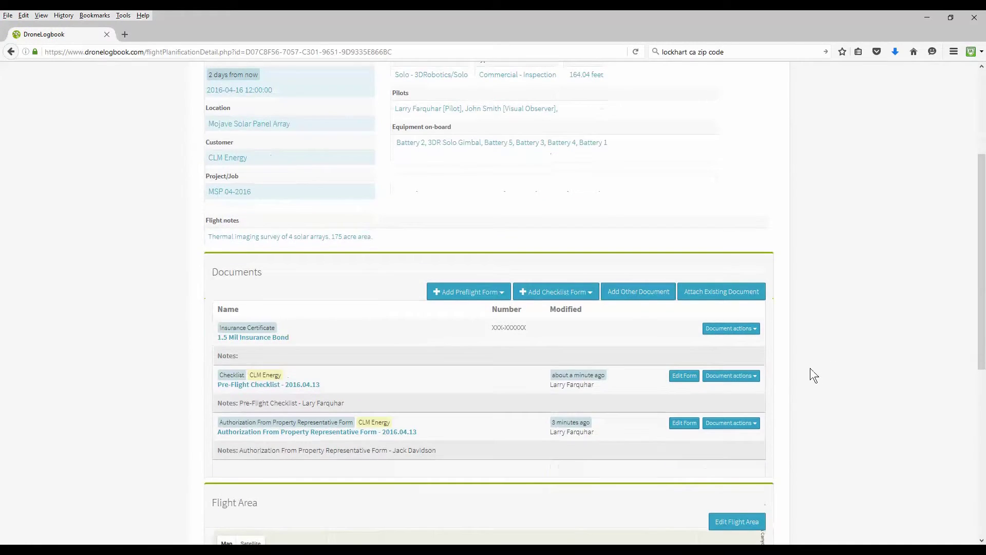
left_click(755, 331)
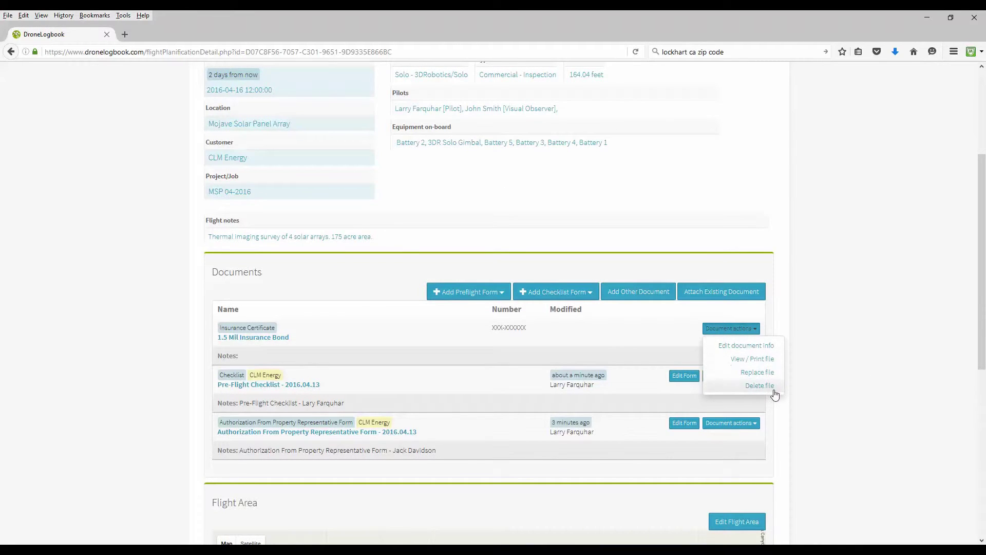
left_click(851, 364)
left_click(754, 377)
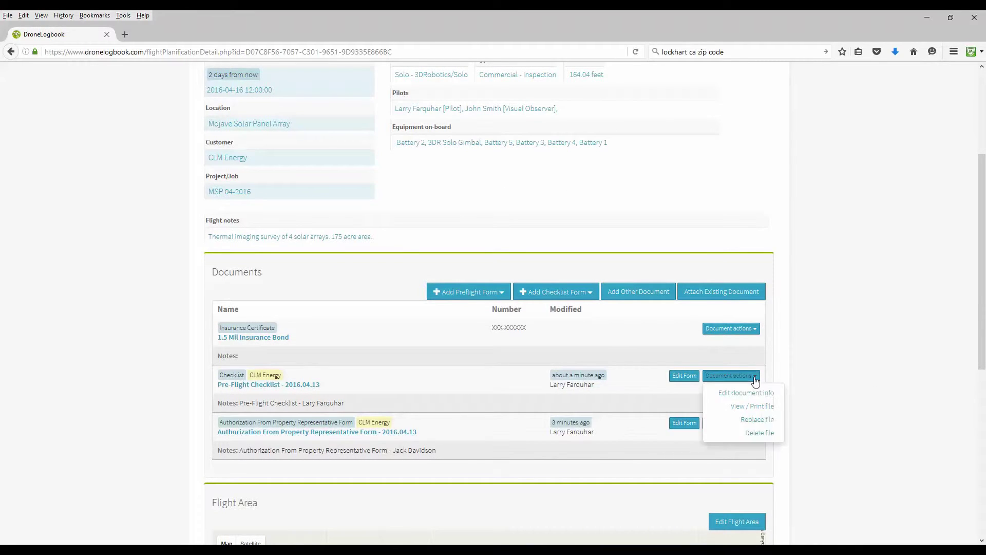
left_click(821, 380)
scroll(822, 381, "down", 3)
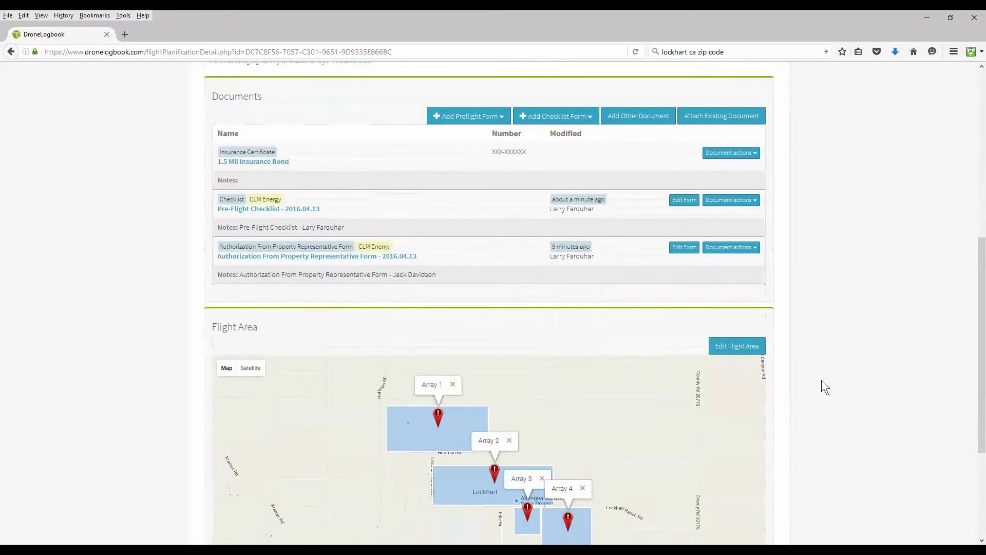
scroll(822, 381, "up", 6)
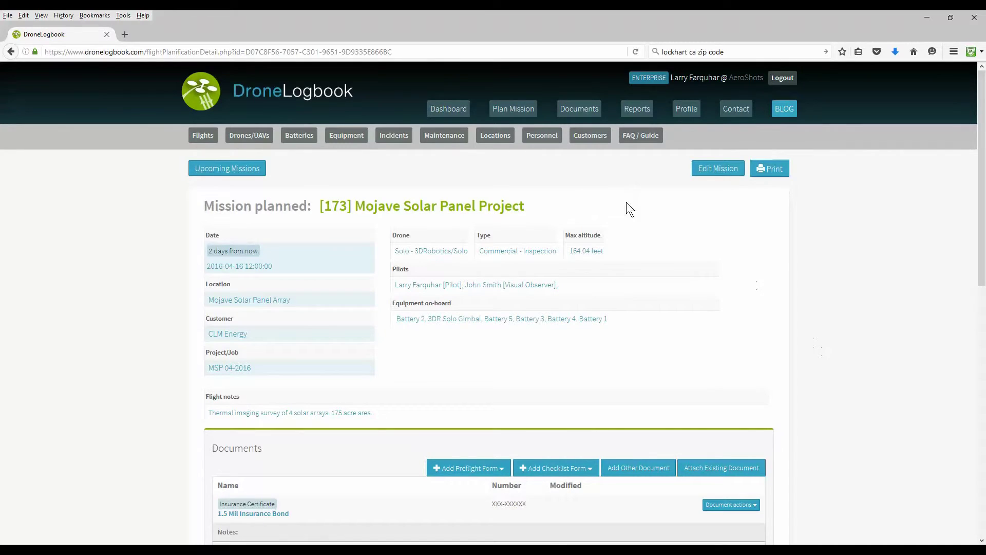
Visit the dashboard, then reopen and review the Mojave Solar Panel Project from Plan Mission.
left_click(454, 114)
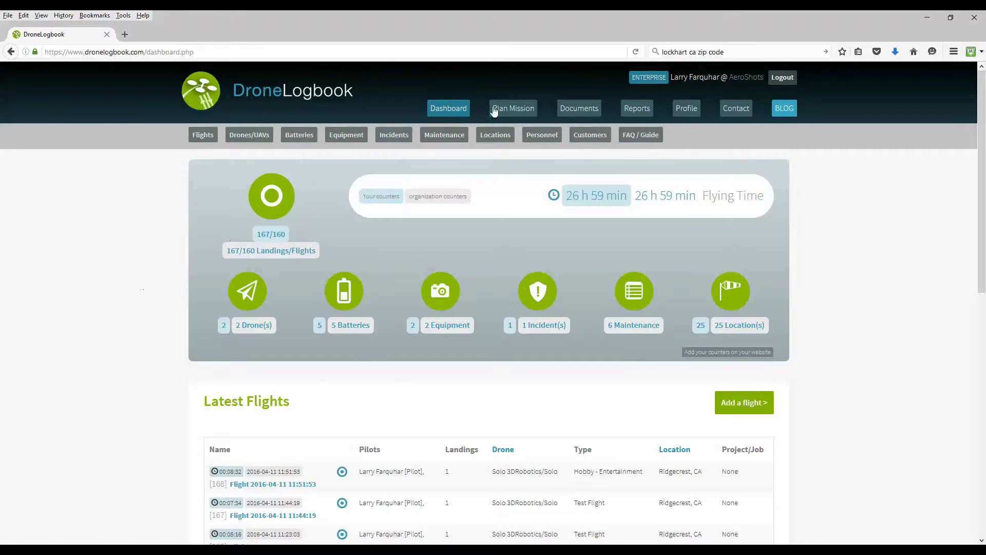
left_click(520, 109)
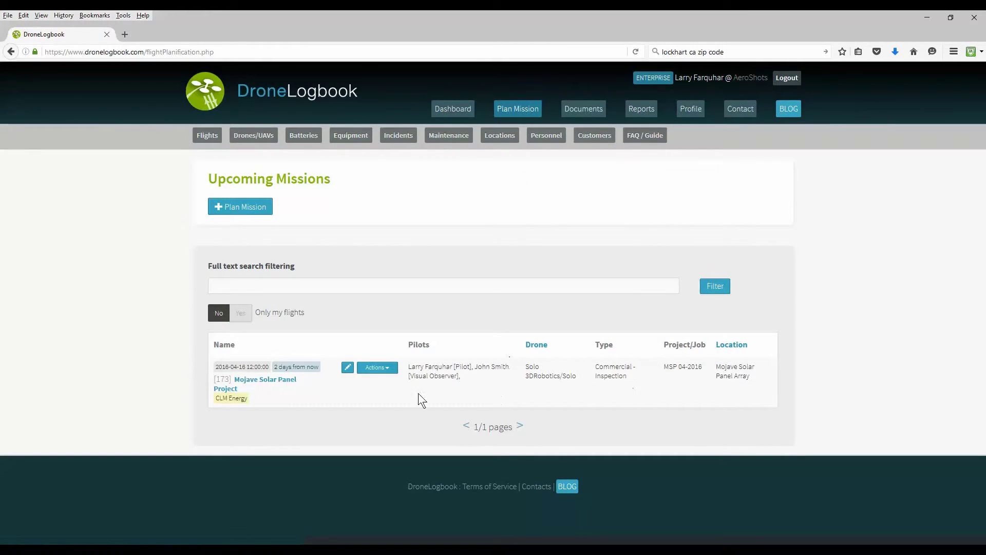
left_click(275, 380)
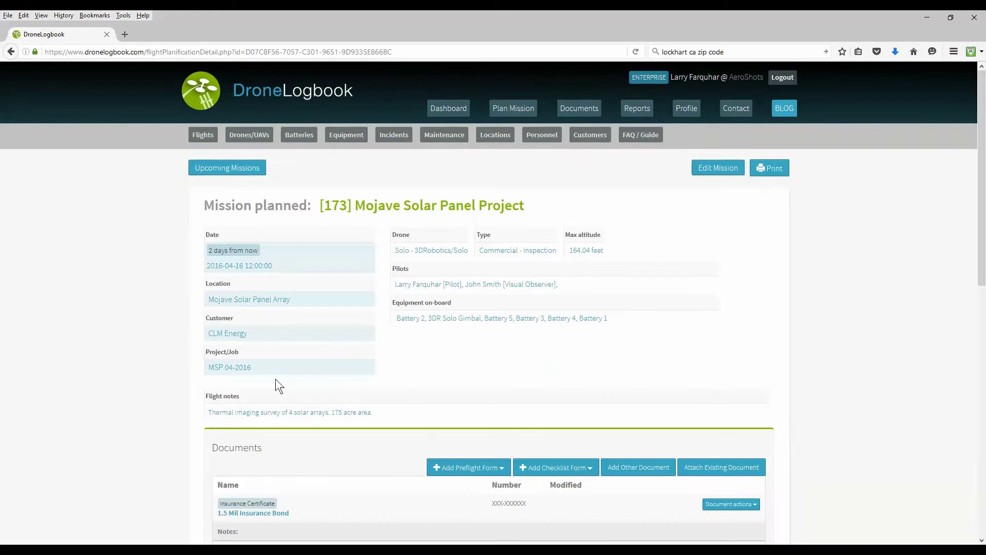
scroll(122, 301, "down", 3)
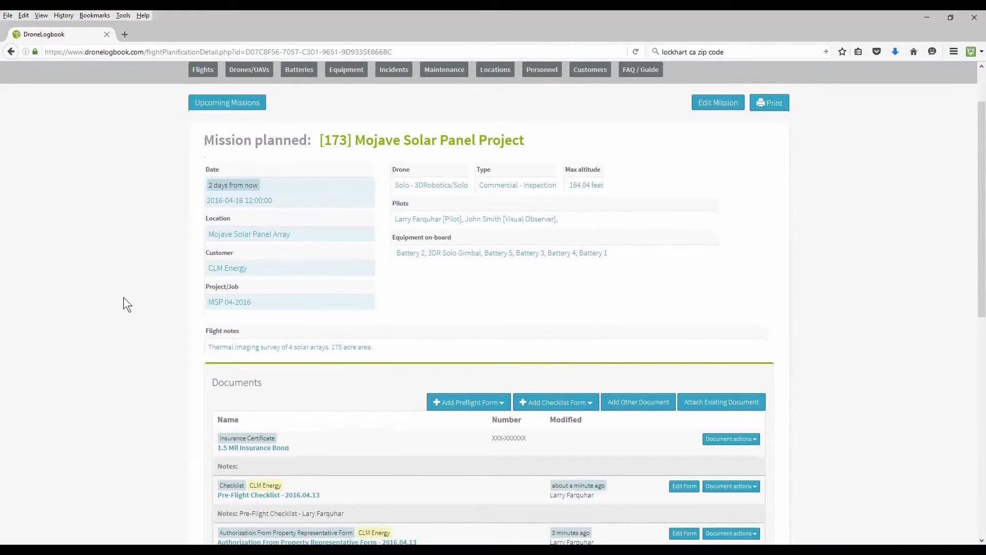
scroll(123, 297, "down", 5)
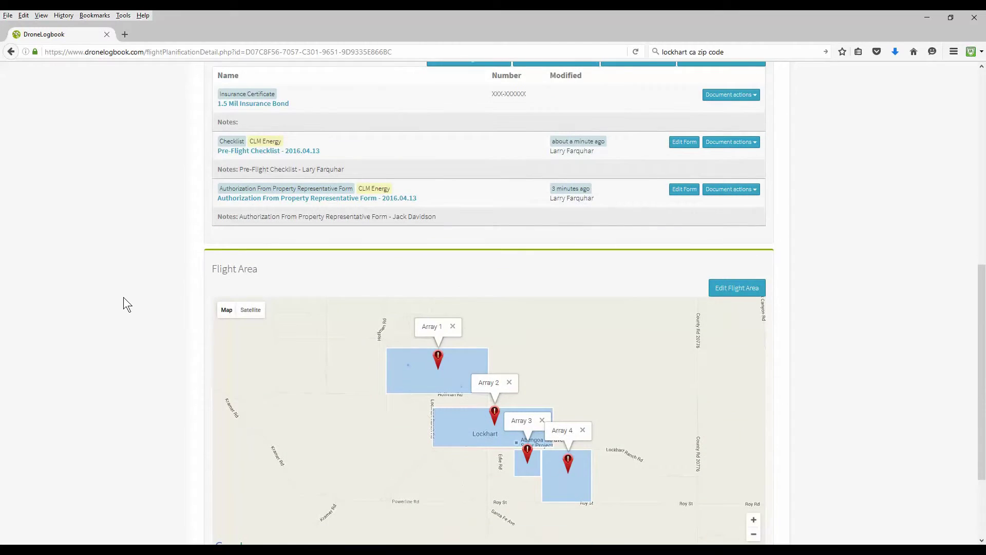
scroll(124, 297, "down", 2)
scroll(123, 297, "up", 10)
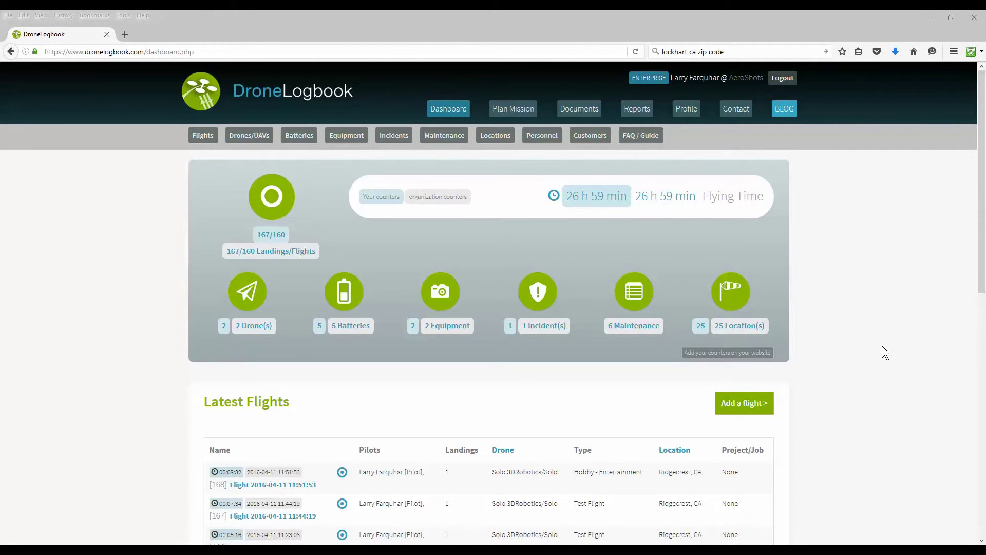
Complete the Mojave mission and fetch weather data for its flight.
left_click(516, 113)
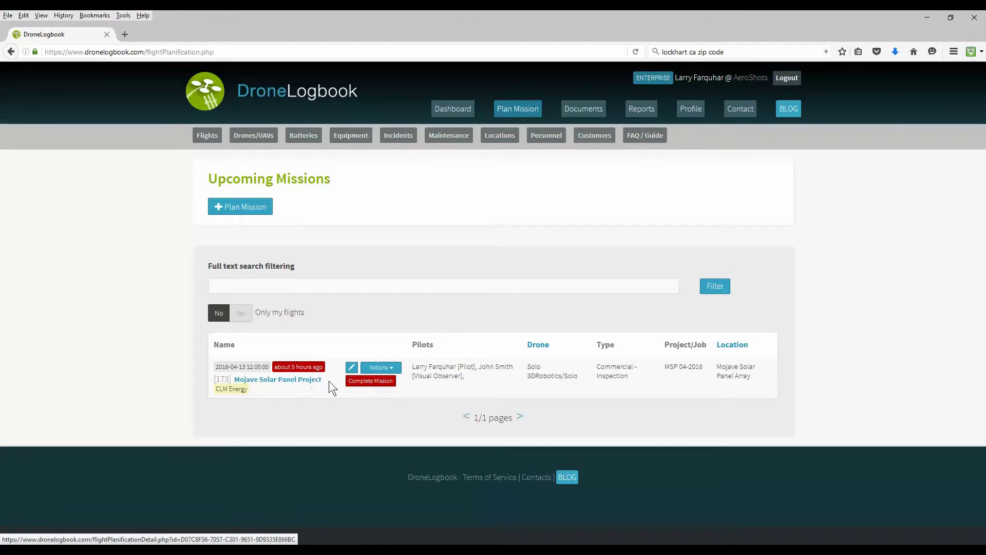
left_click(372, 385)
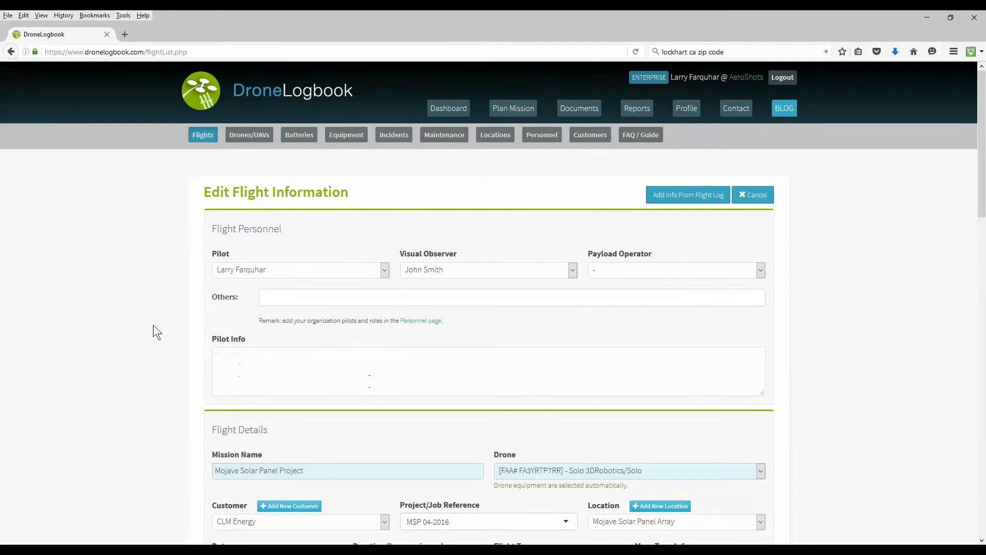
scroll(129, 325, "down", 5)
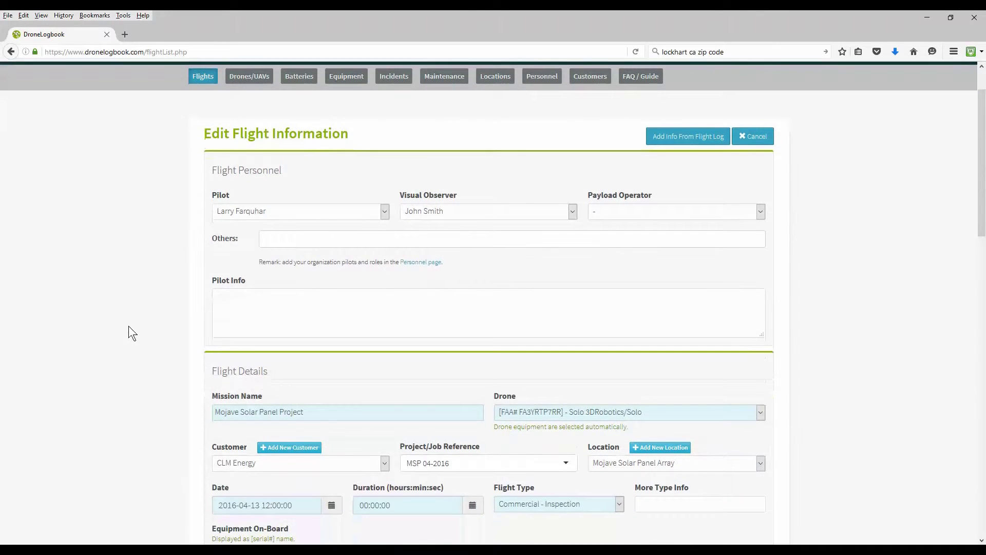
scroll(129, 326, "down", 10)
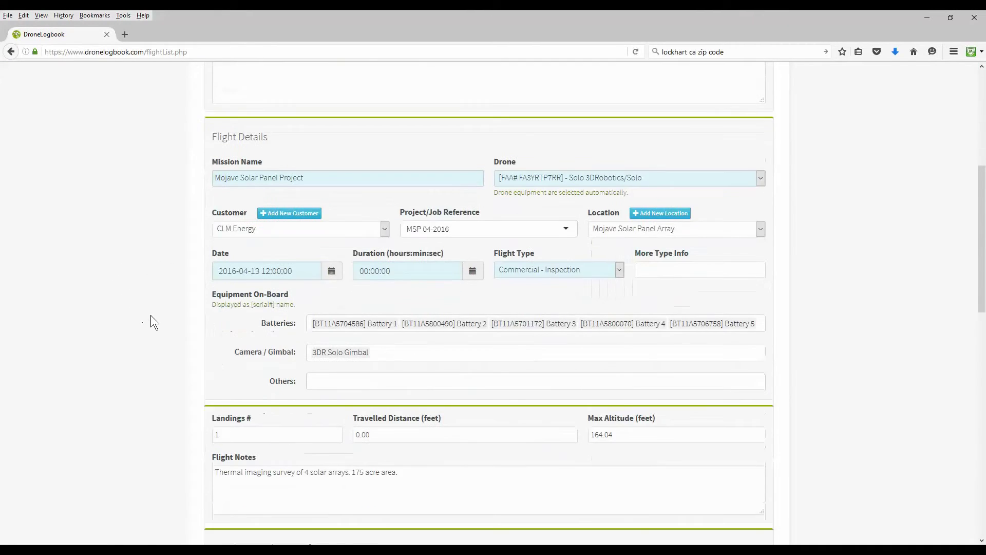
scroll(150, 316, "down", 4)
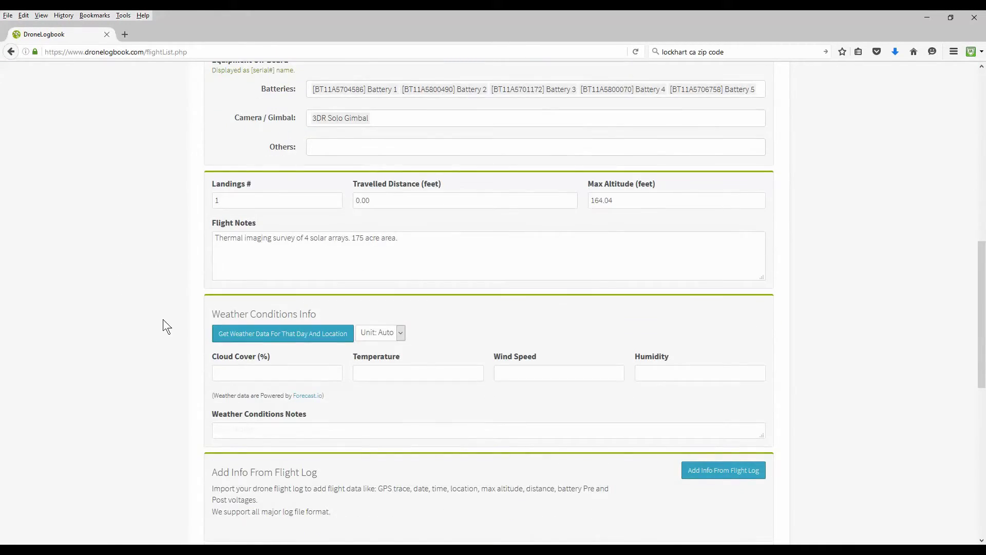
left_click(294, 335)
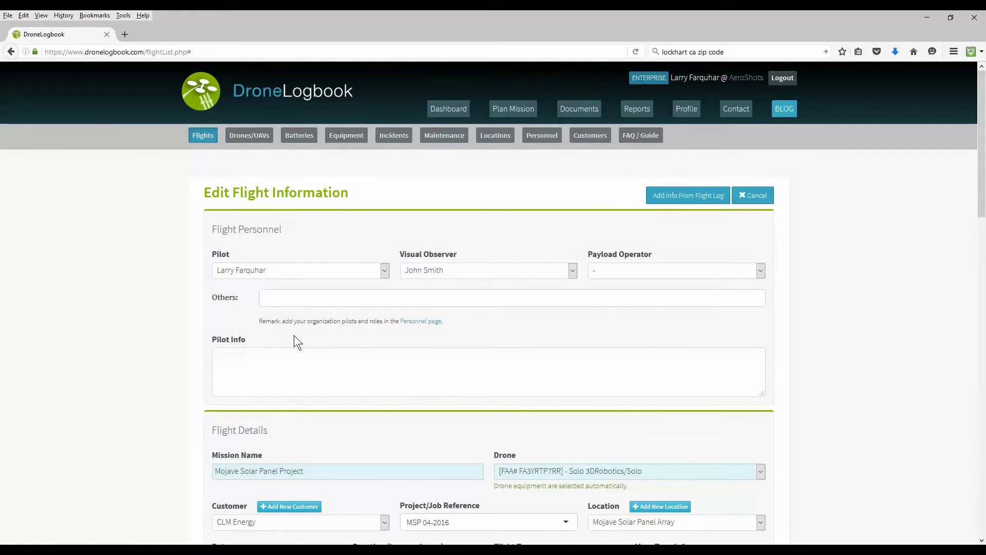
scroll(287, 338, "down", 20)
scroll(155, 360, "up", 15)
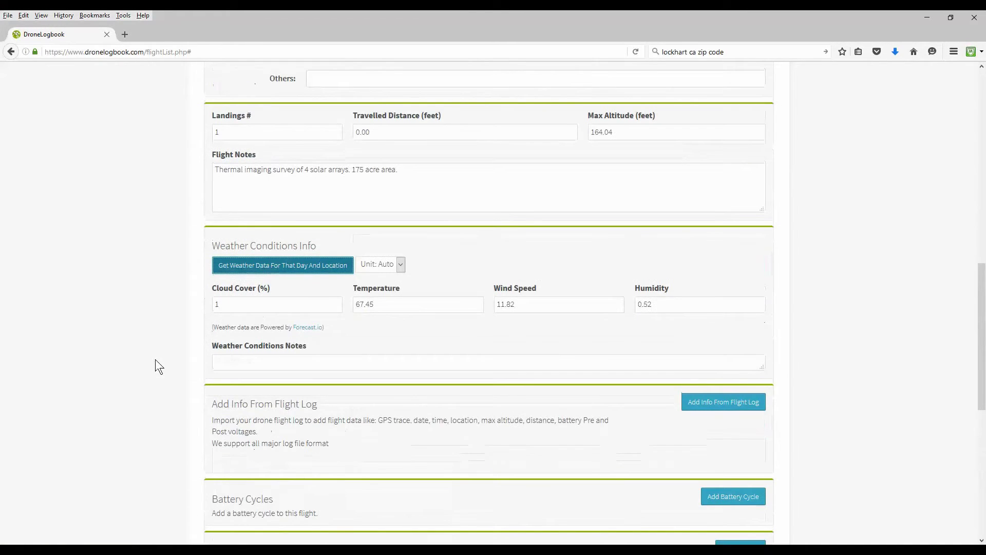
scroll(155, 359, "up", 10)
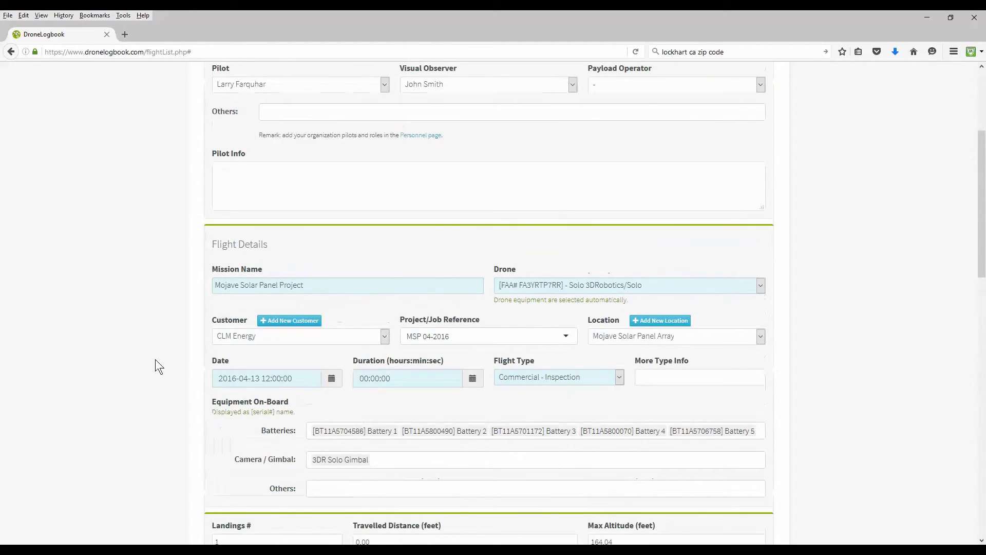
scroll(155, 359, "up", 3)
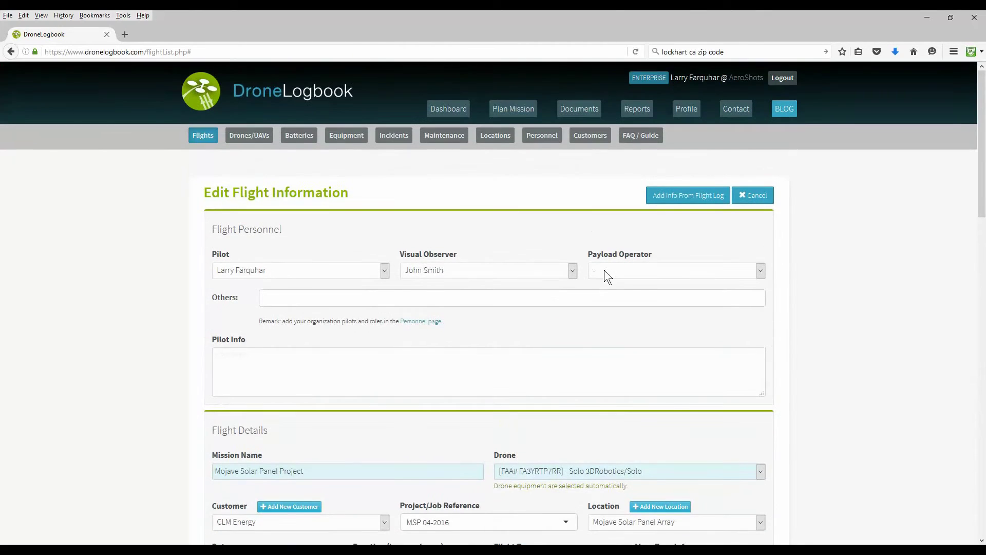
Import flight info from a log, choosing the 3DRobotics Telemetry .TLOG type.
left_click(695, 204)
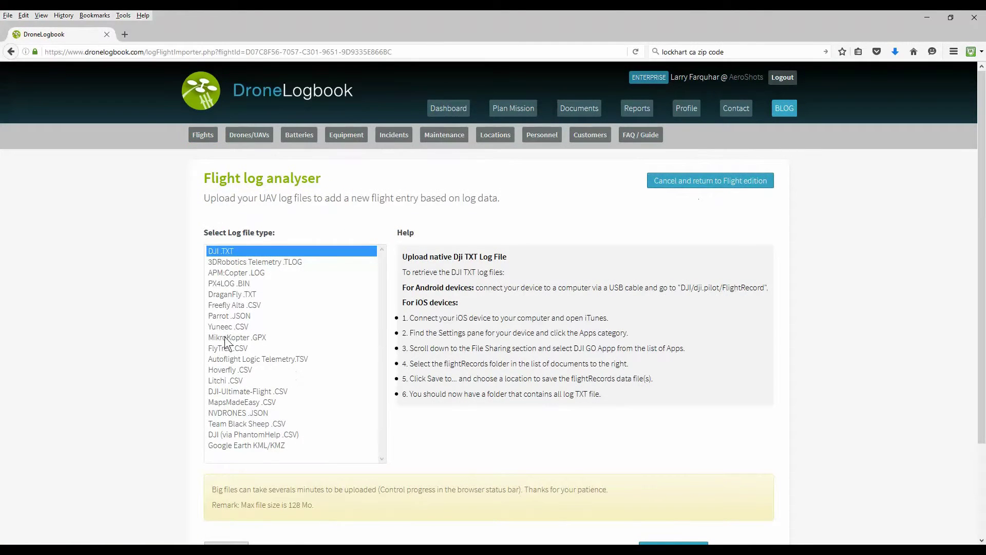
left_click(245, 261)
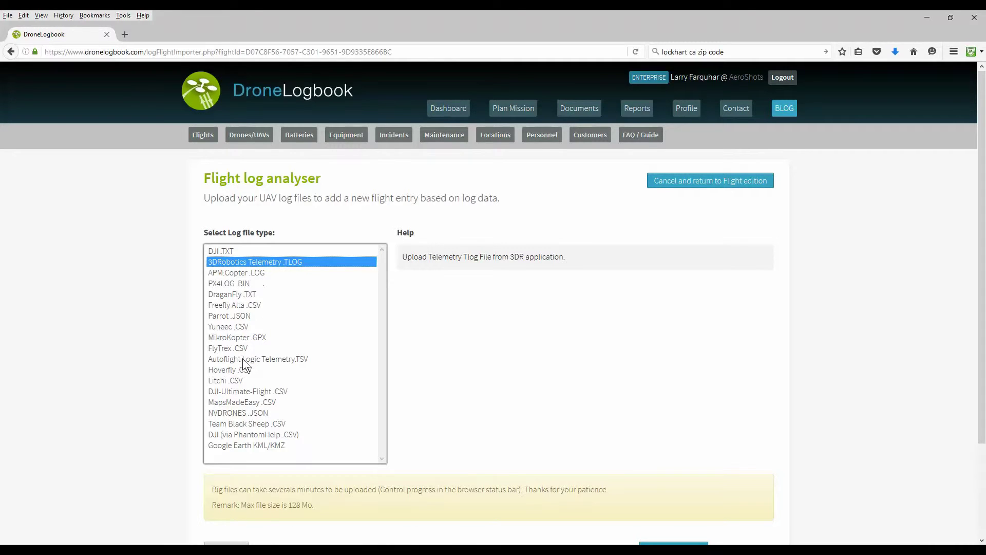
scroll(133, 350, "down", 3)
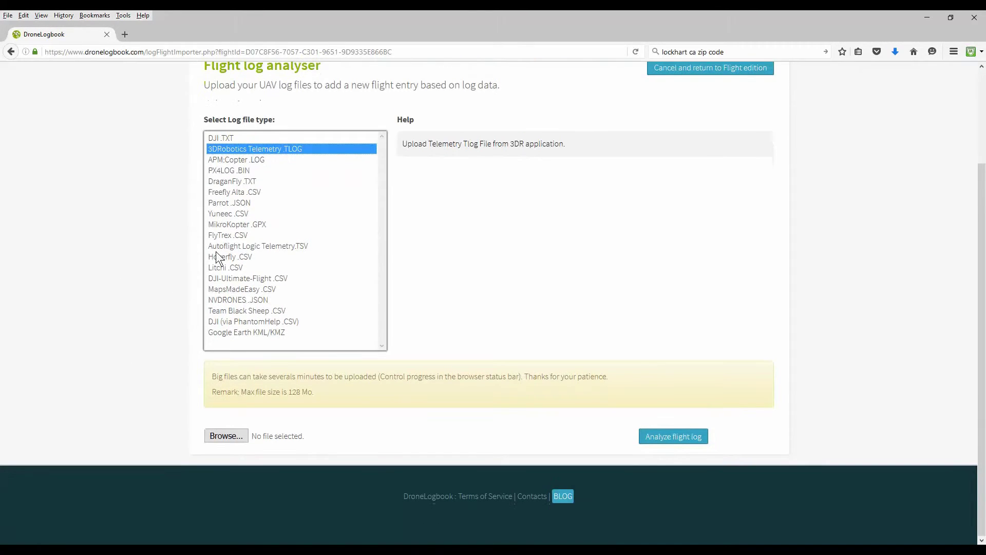
Load solo.tlog.4_1.tlog from the Logs folder and analyse the flight log.
left_click(235, 436)
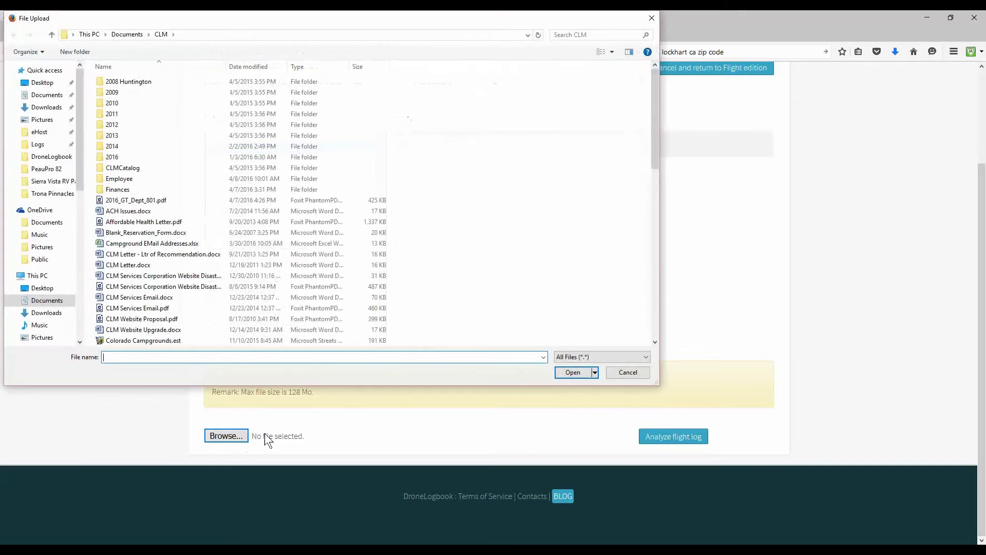
left_click(42, 144)
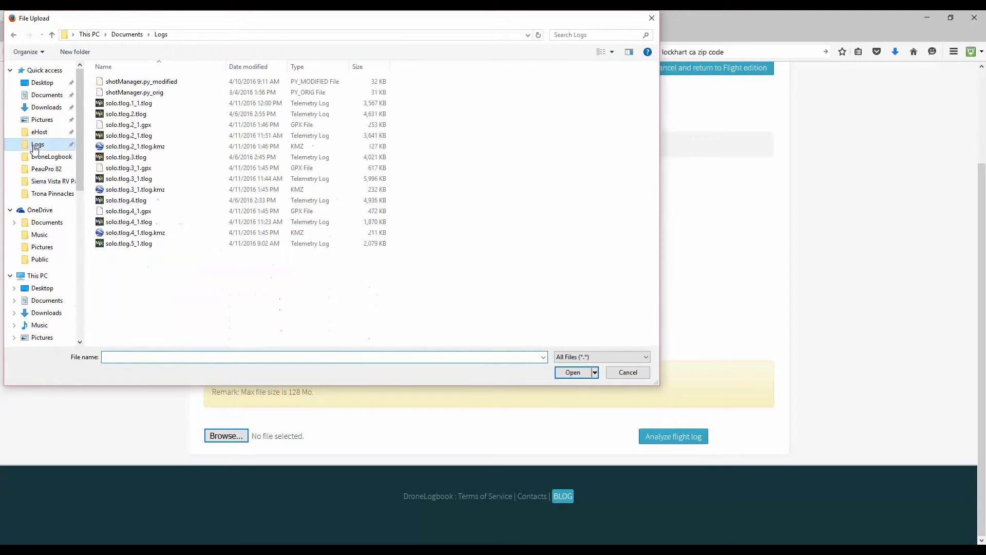
double_click(120, 224)
left_click(684, 436)
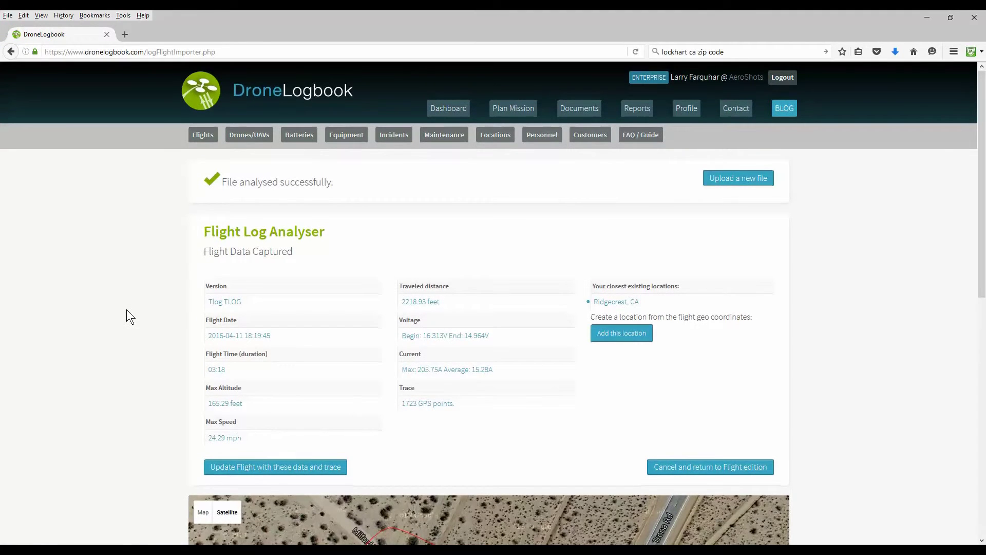
Apply the analysed log data (03:18, 2218.93 feet travelled, GPS trace) to the flight.
scroll(127, 310, "down", 2)
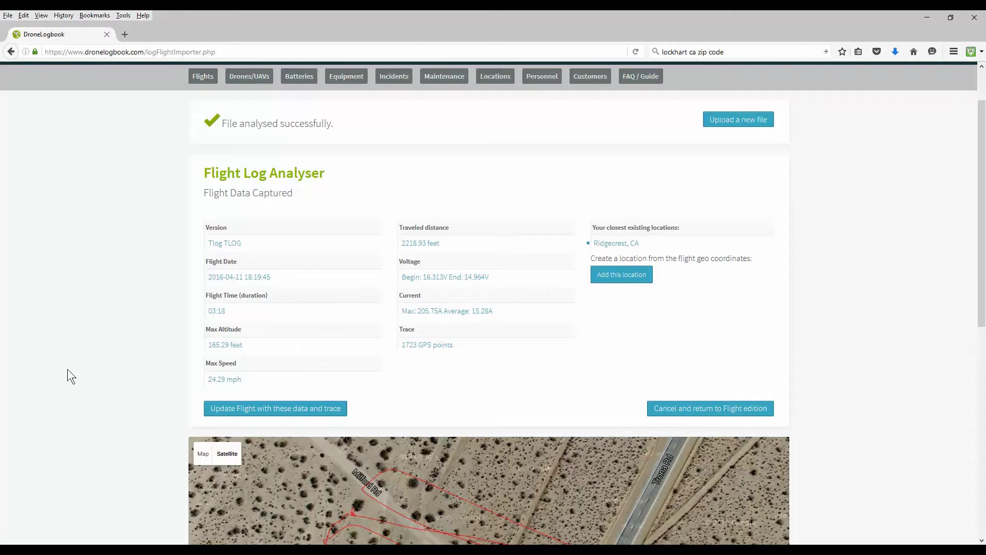
scroll(67, 369, "down", 6)
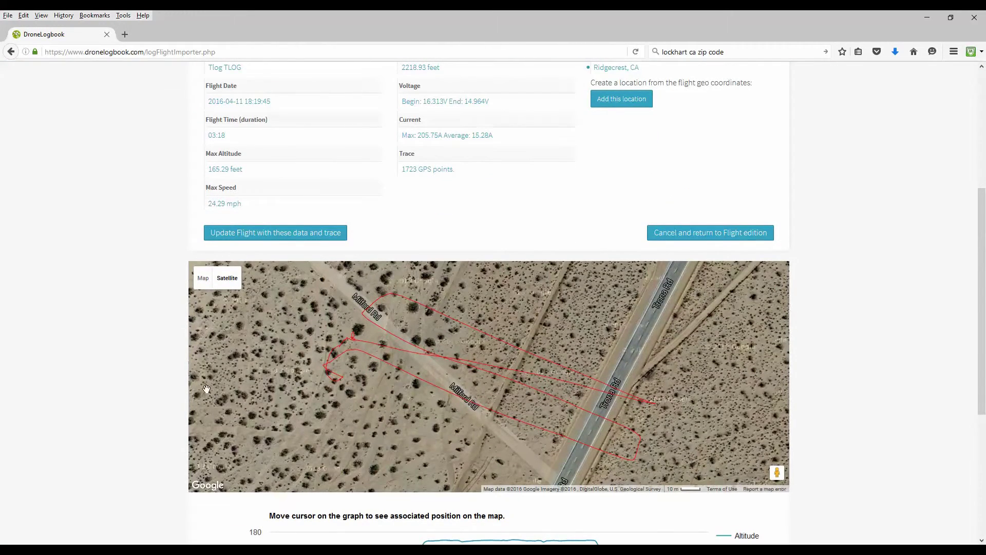
scroll(206, 389, "down", 2)
scroll(111, 382, "up", 4)
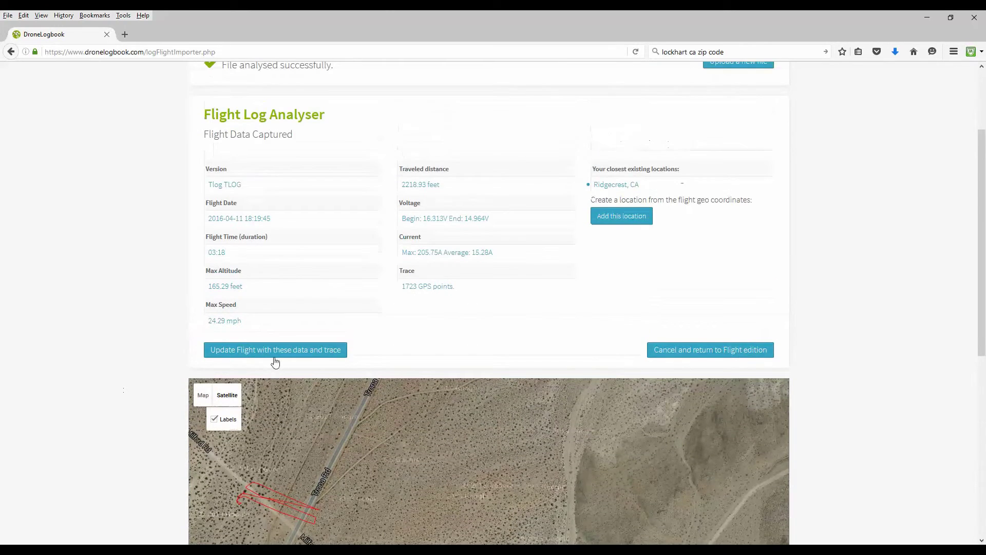
scroll(275, 359, "up", 2)
left_click(280, 406)
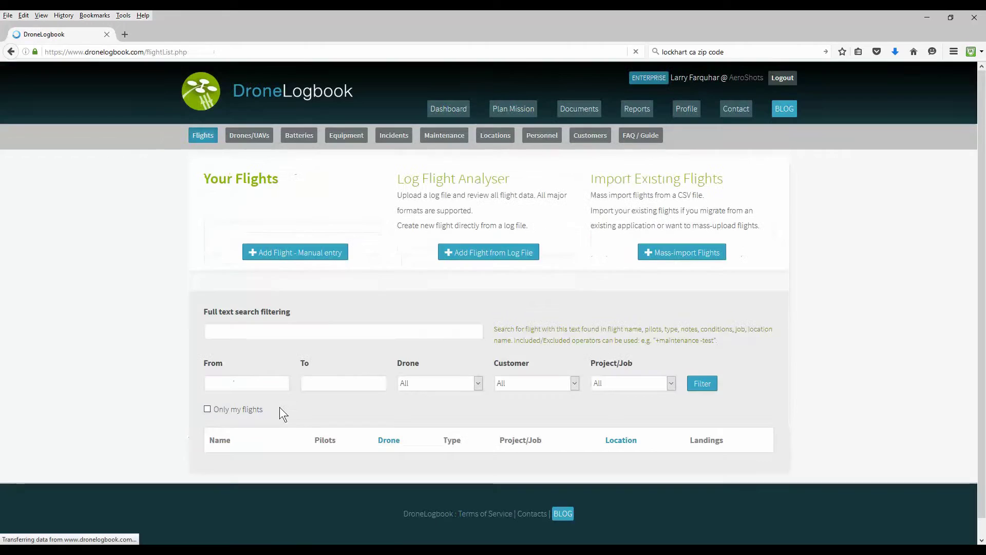
Fetch the flight-day weather: cloud cover 22, temperature 60.21, wind 5.32, humidity 0.57.
scroll(154, 356, "down", 5)
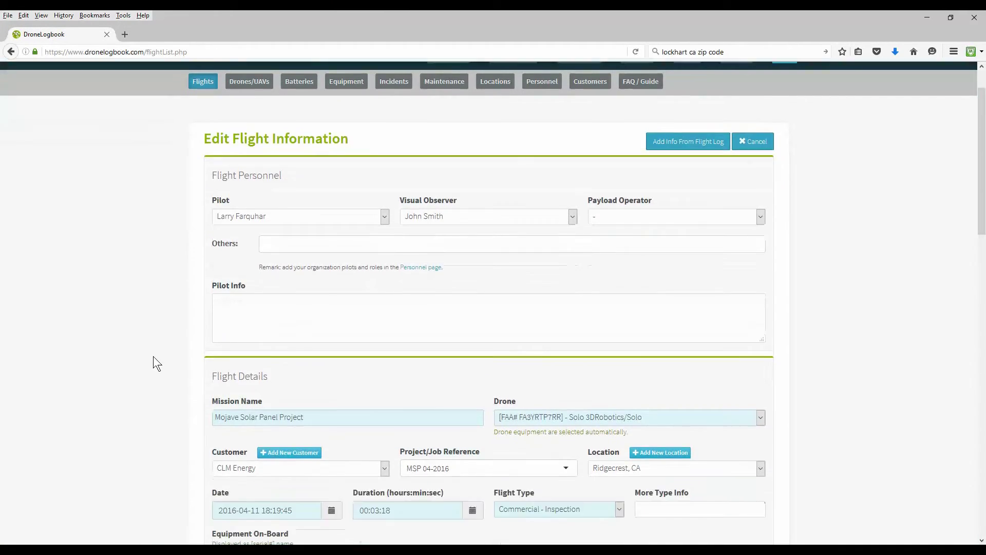
scroll(147, 355, "down", 2)
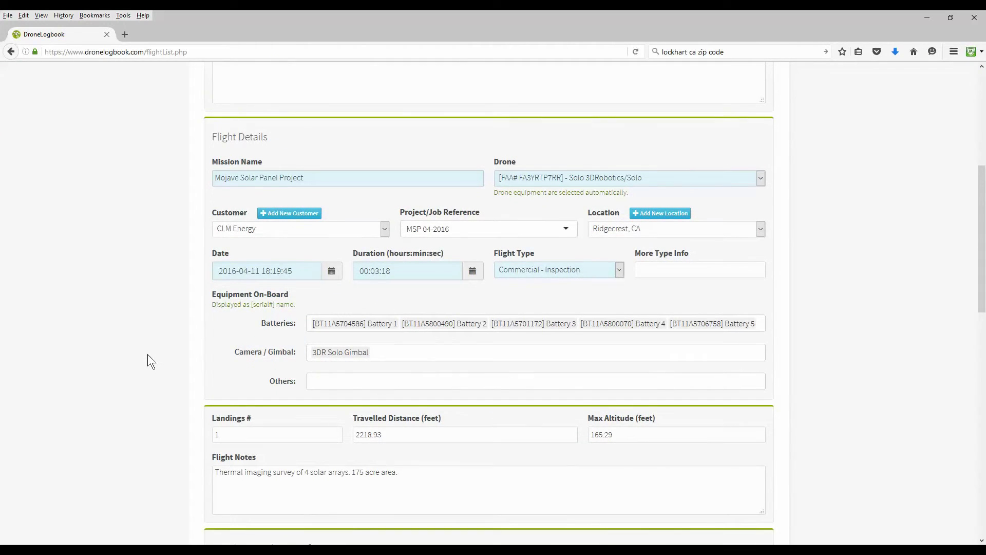
scroll(147, 354, "down", 5)
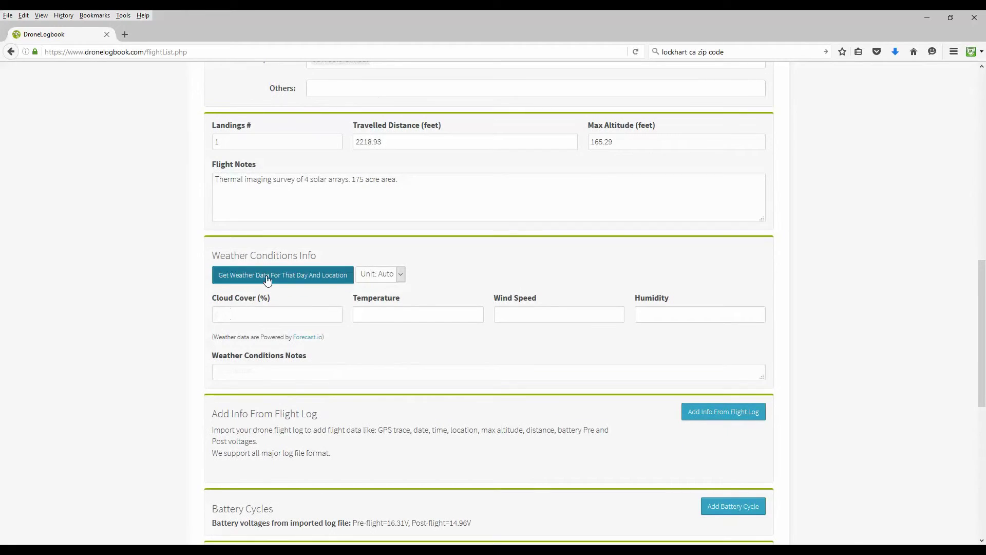
left_click(266, 275)
Start adding a battery cycle for Battery 1 to the flight.
scroll(135, 311, "down", 10)
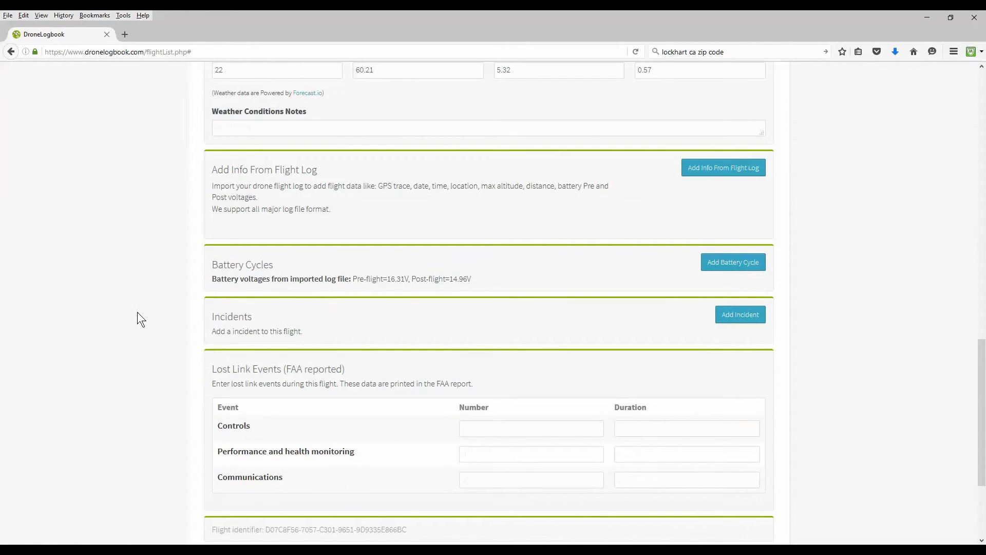
scroll(137, 312, "up", 4)
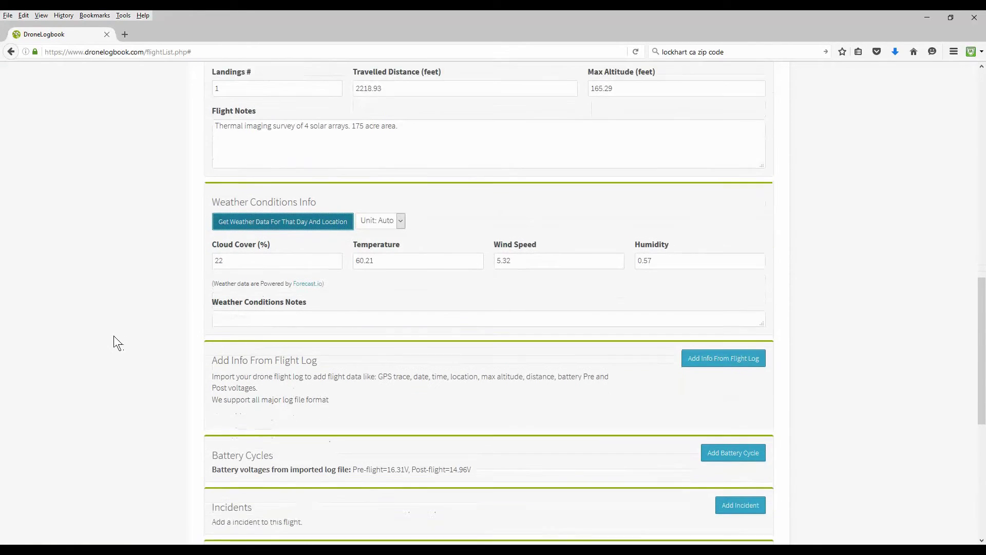
scroll(115, 341, "down", 4)
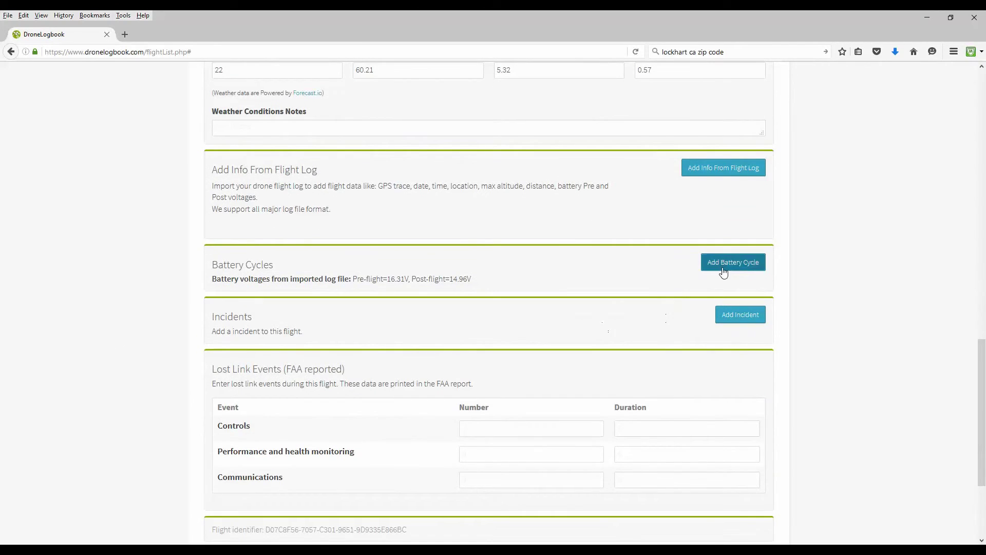
left_click(723, 263)
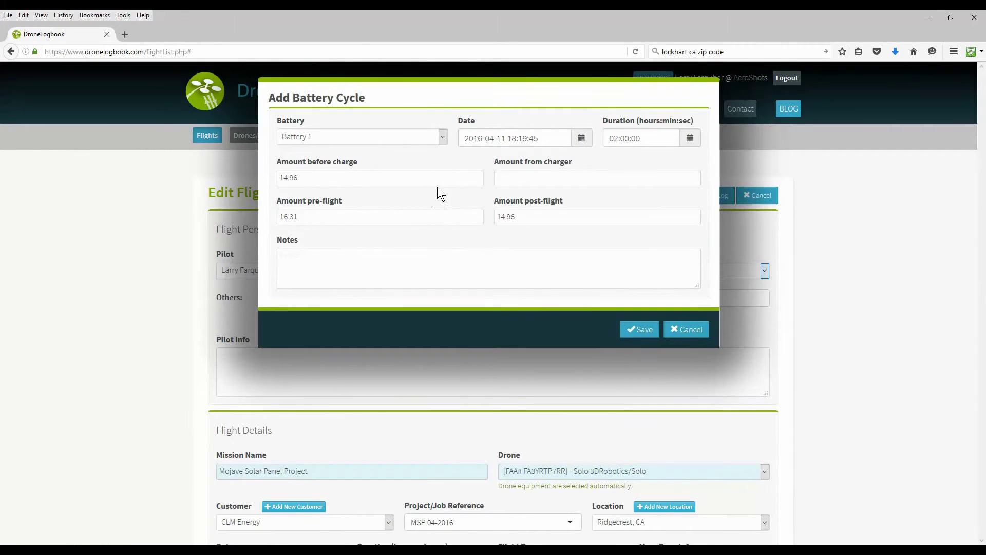
Save a Battery 1 cycle with 16.80 as the amount from charger.
left_click(534, 177)
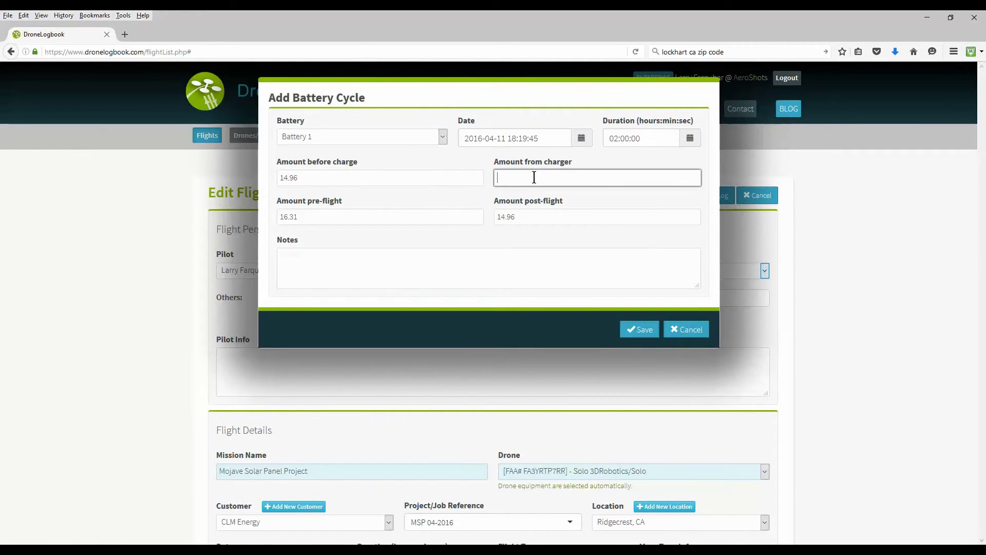
type("16.80")
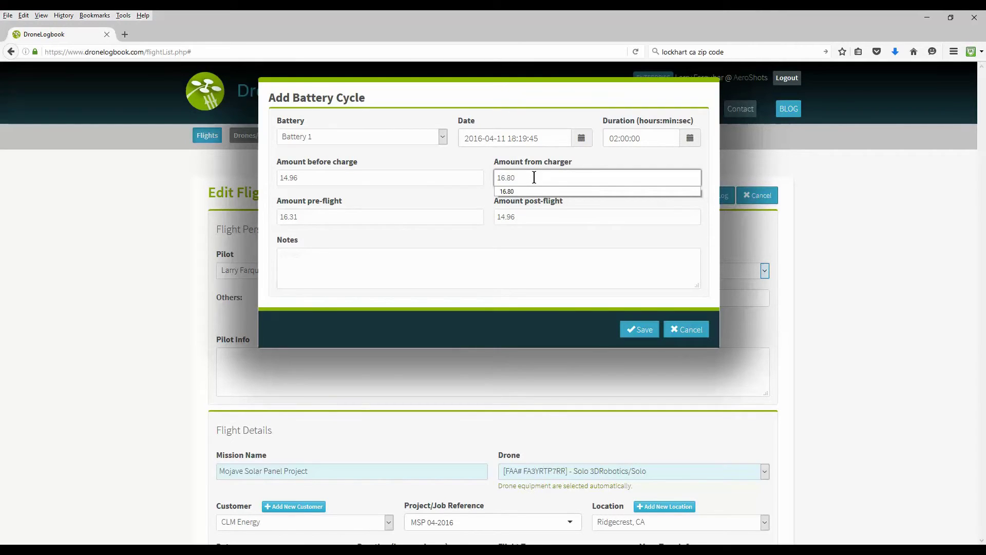
left_click(642, 333)
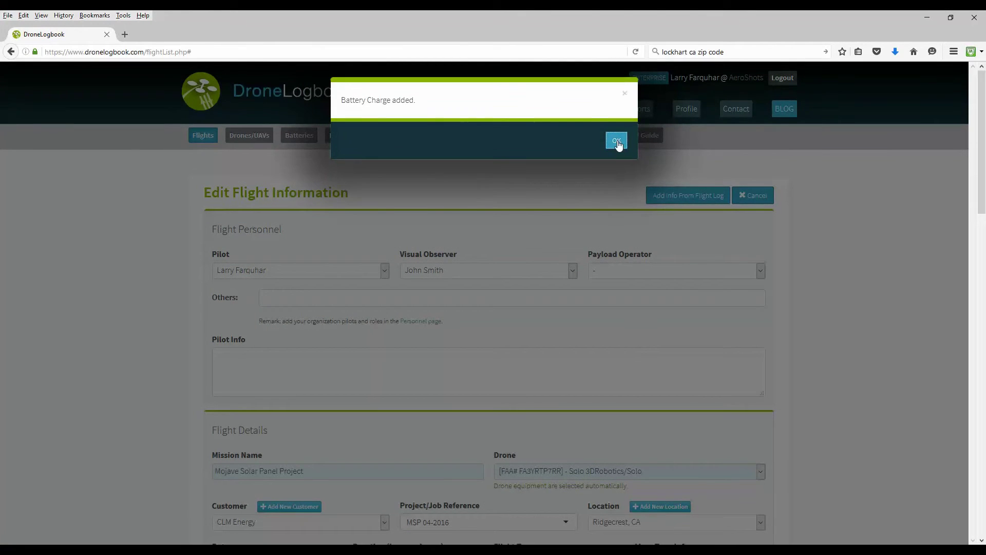
Dismiss the battery confirmation and save the edited Mojave Solar Panel Project flight.
left_click(617, 141)
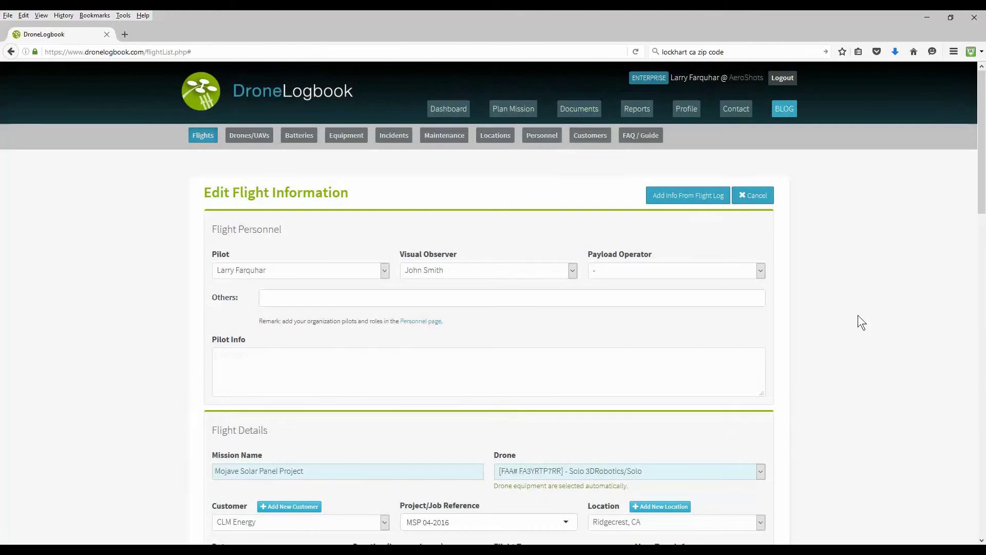
scroll(891, 319, "down", 7)
scroll(886, 322, "down", 5)
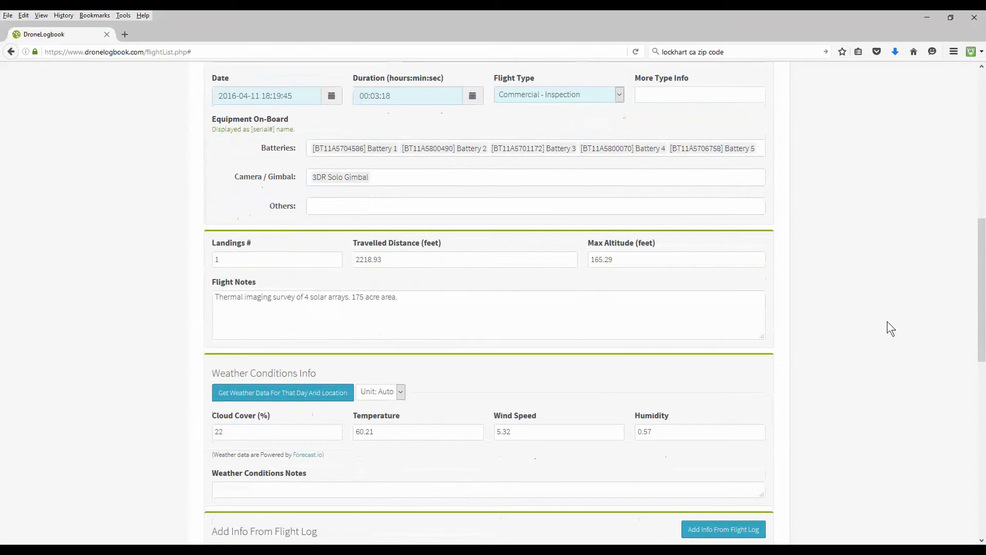
scroll(883, 322, "down", 1)
scroll(882, 323, "down", 6)
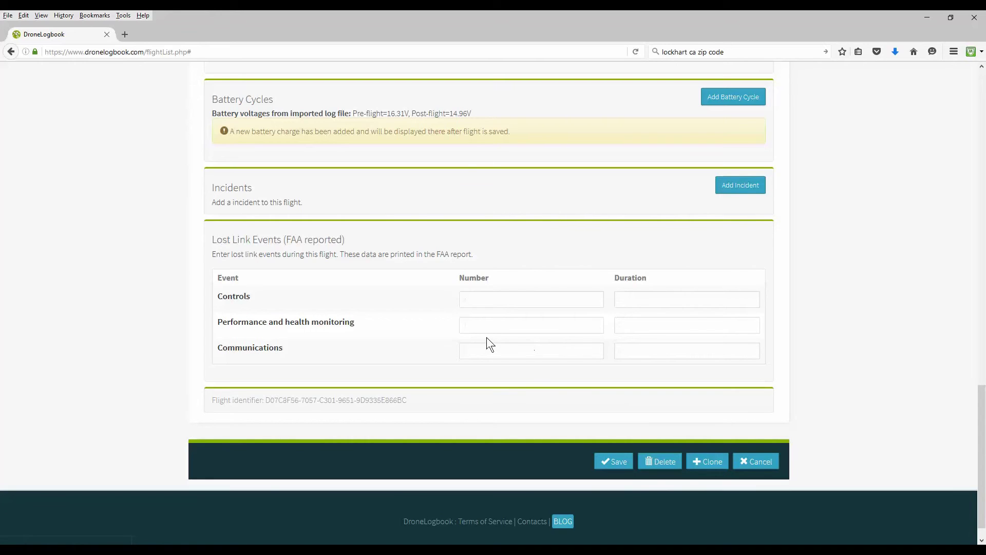
left_click(620, 464)
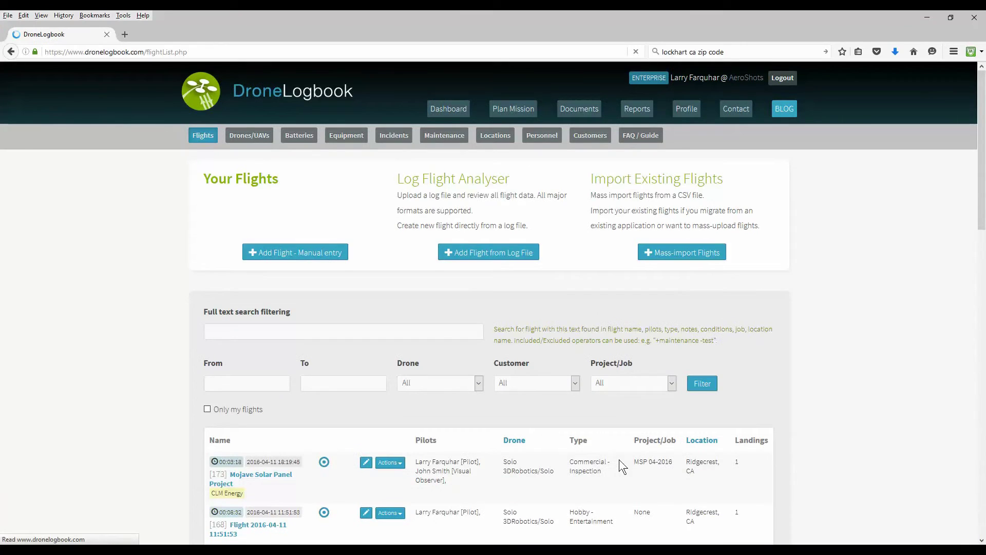
Open the details page of flight [173] Mojave Solar Panel Project via its Actions menu.
scroll(112, 433, "down", 1)
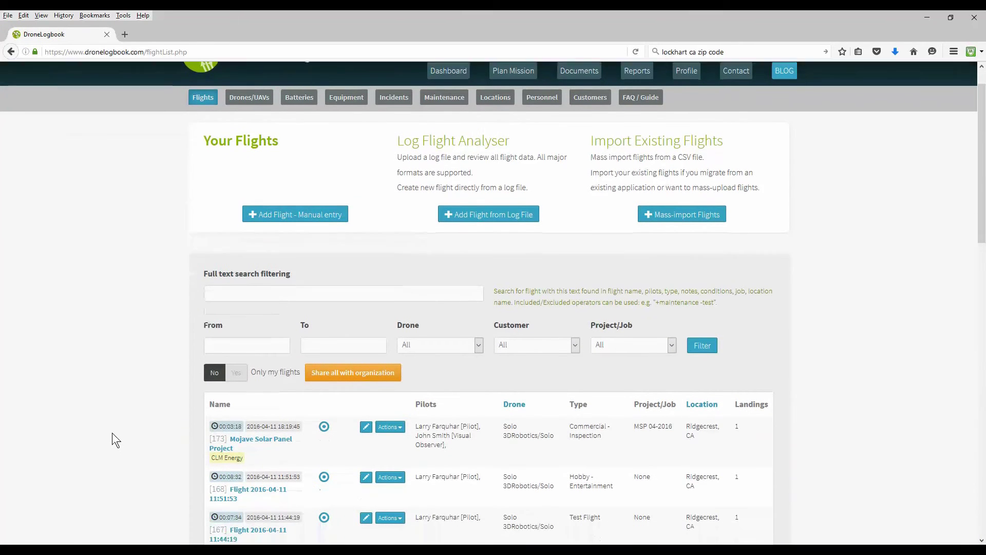
scroll(112, 432, "down", 1)
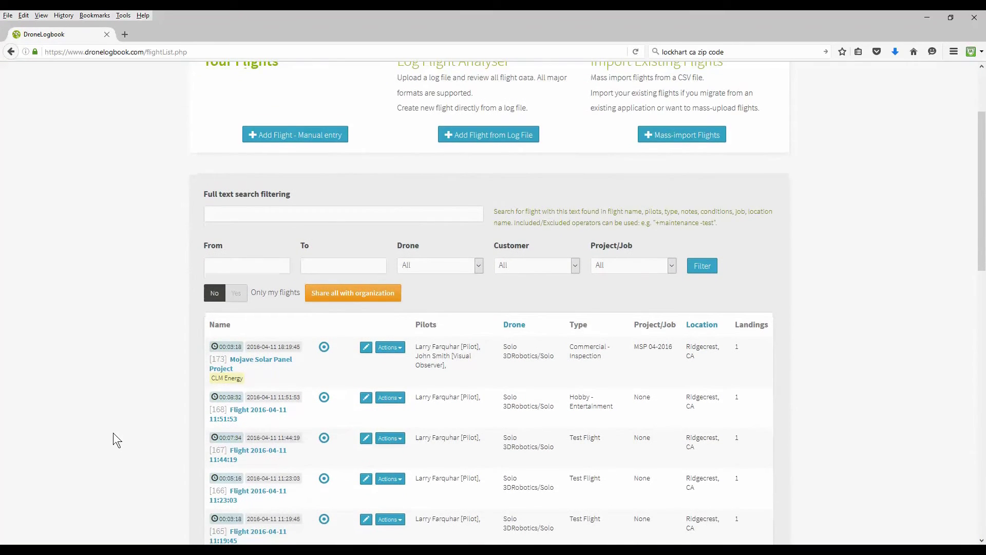
left_click(390, 347)
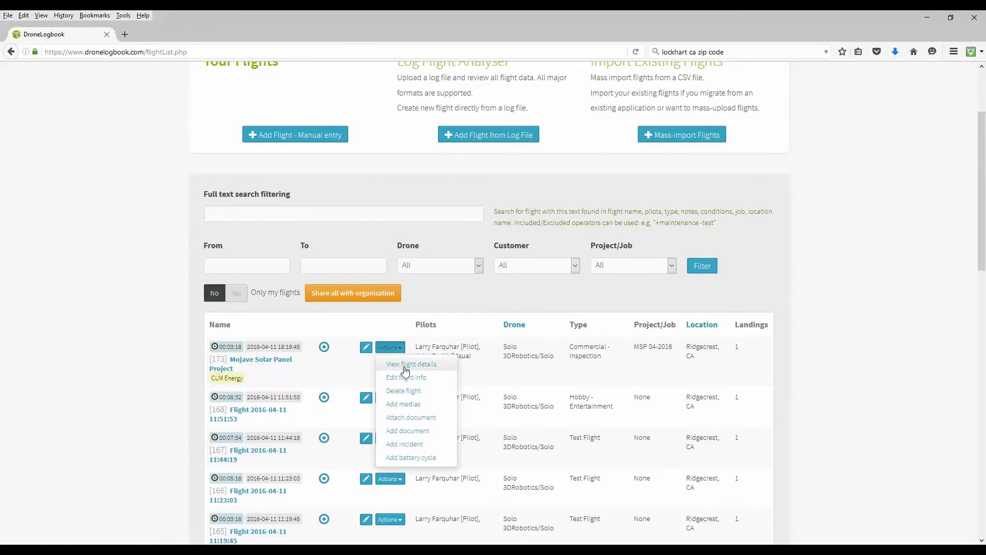
left_click(406, 367)
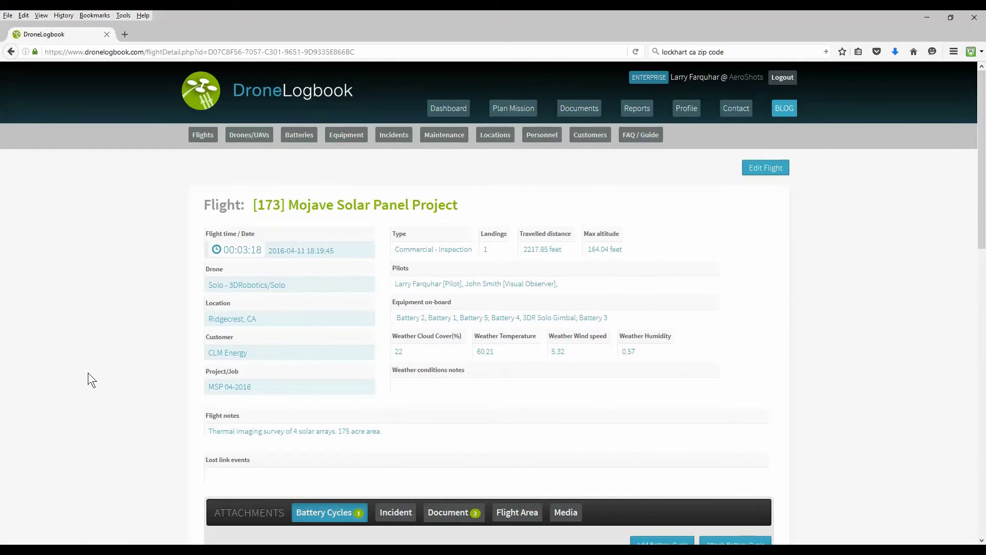
Review flight [173]'s Flight Area map, three documents, one battery cycle and empty Media list.
scroll(87, 372, "down", 3)
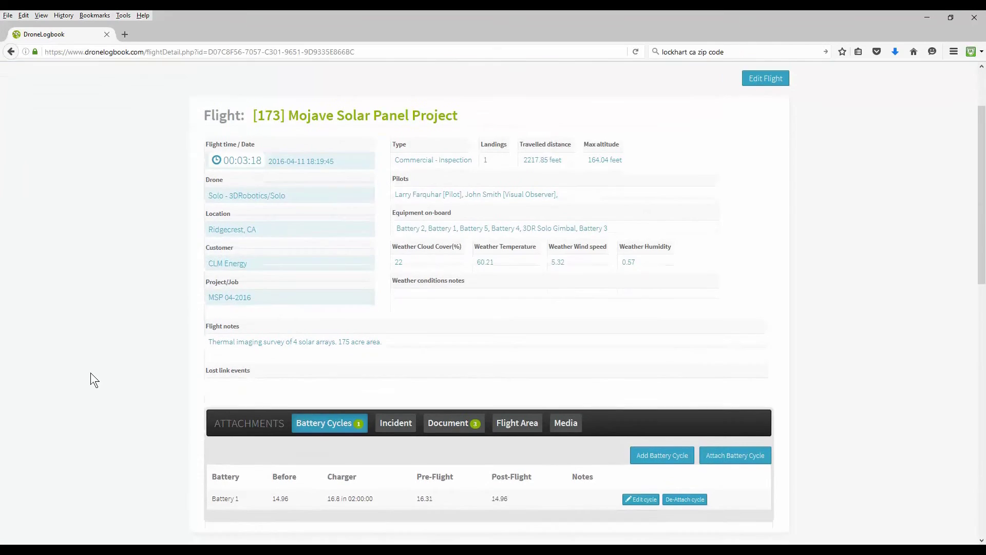
scroll(90, 372, "down", 4)
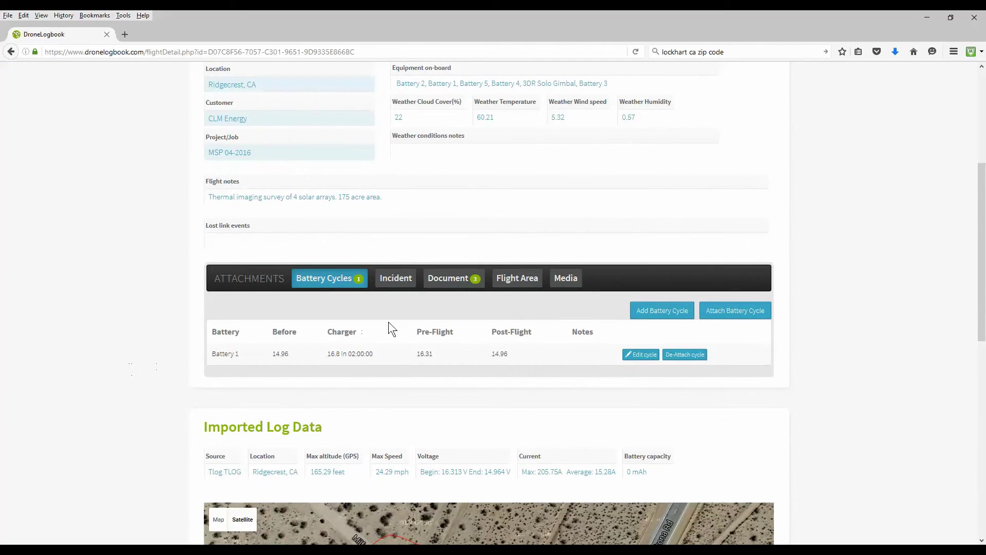
left_click(524, 282)
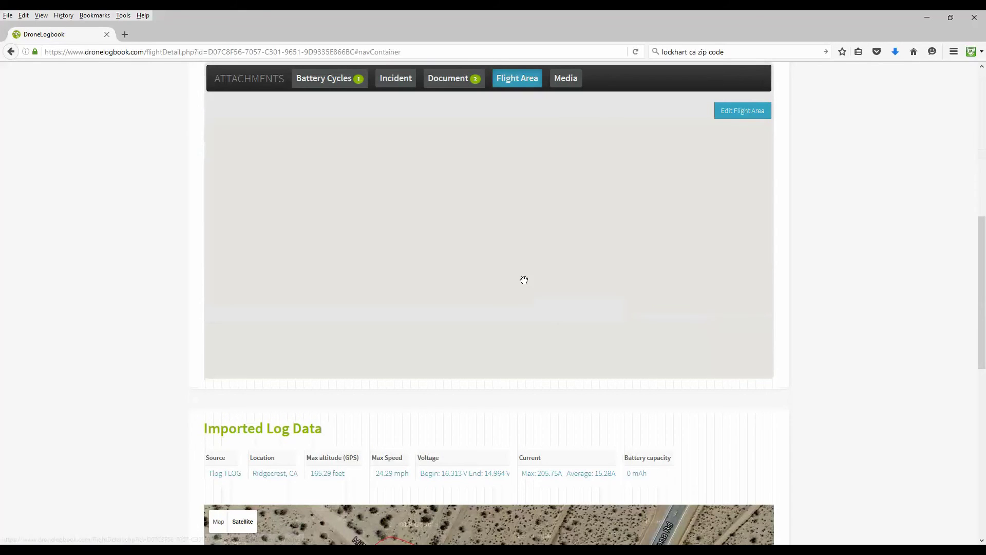
scroll(147, 331, "down", 1)
scroll(165, 332, "up", 3)
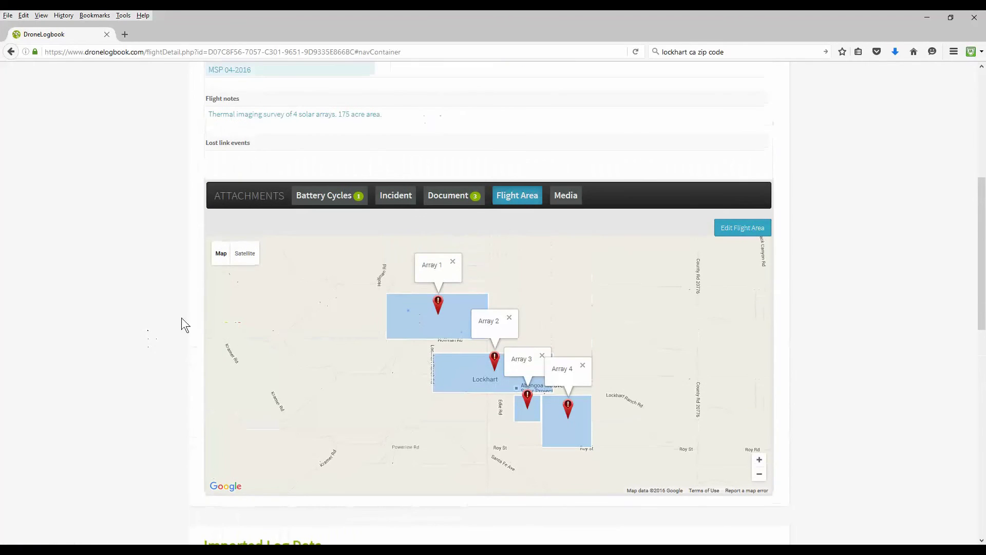
left_click(451, 196)
scroll(114, 278, "up", 2)
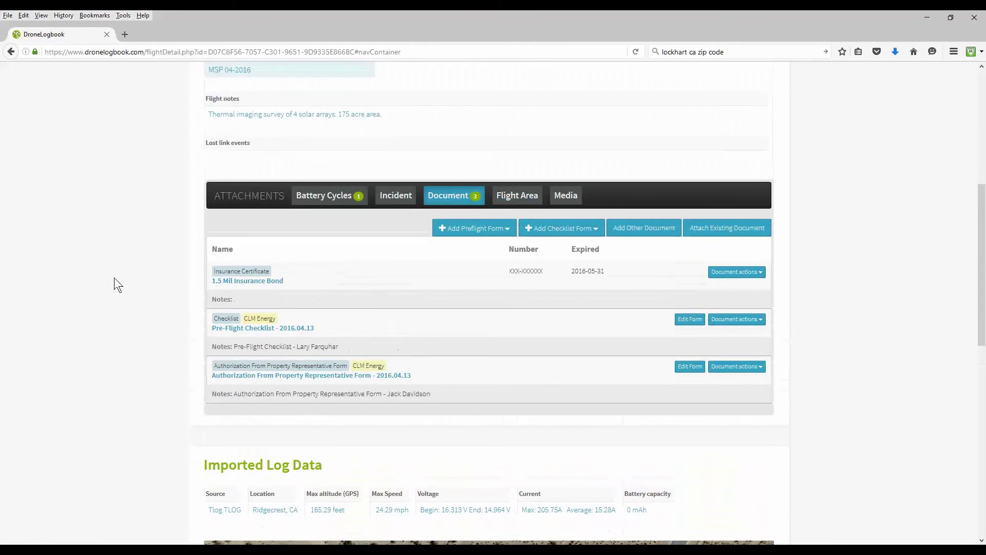
left_click(332, 201)
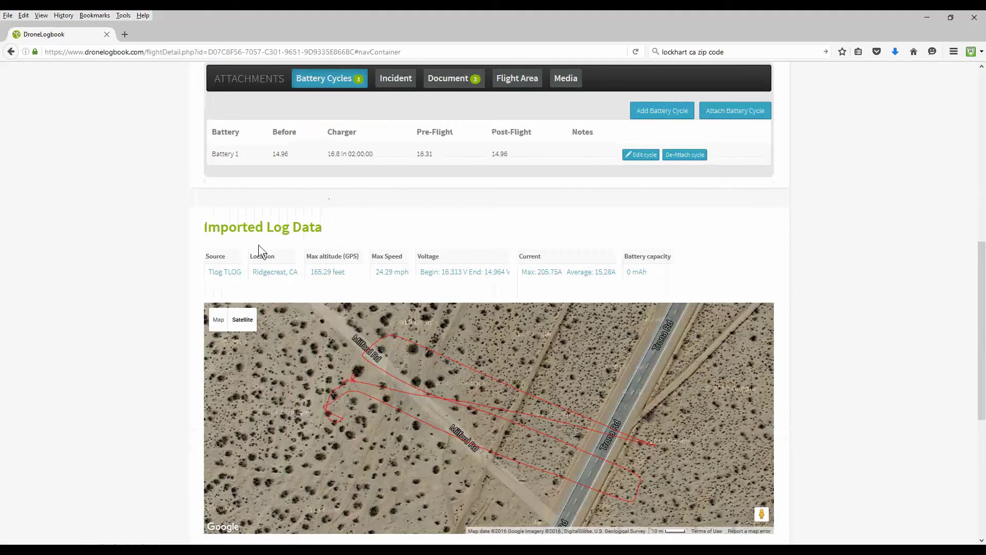
scroll(140, 270, "up", 2)
left_click(567, 195)
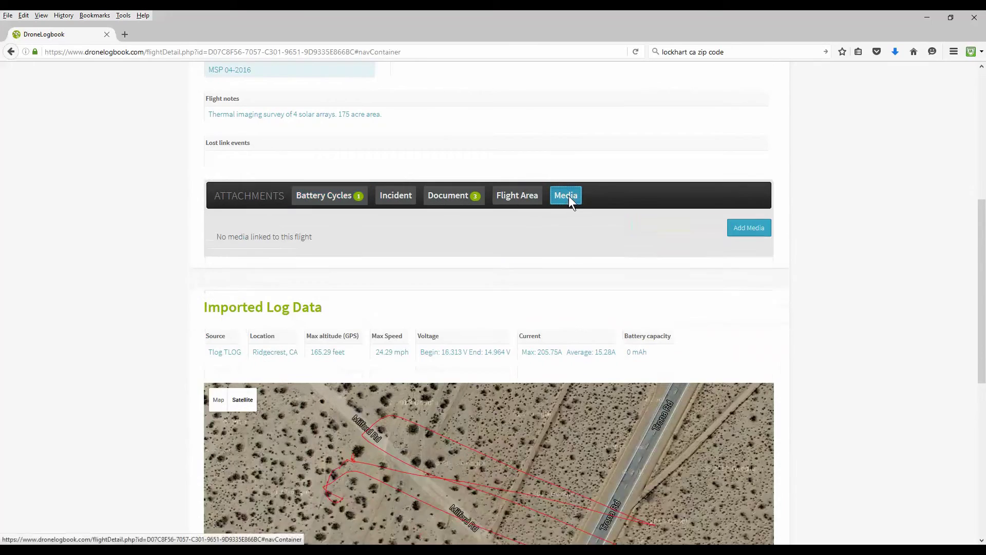
scroll(569, 190, "up", 2)
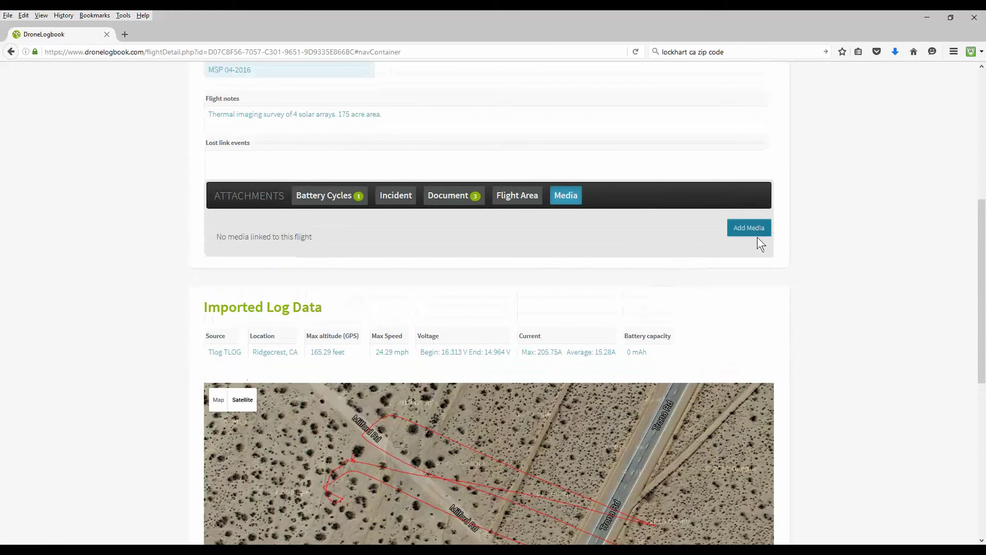
Begin a 'Photo 1' media entry, then cancel it without adding.
left_click(748, 230)
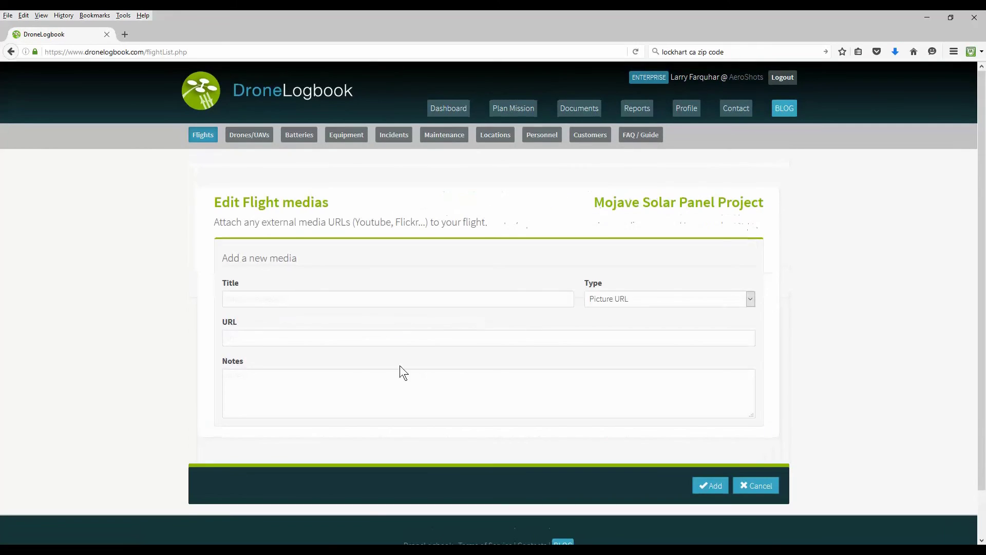
left_click(281, 303)
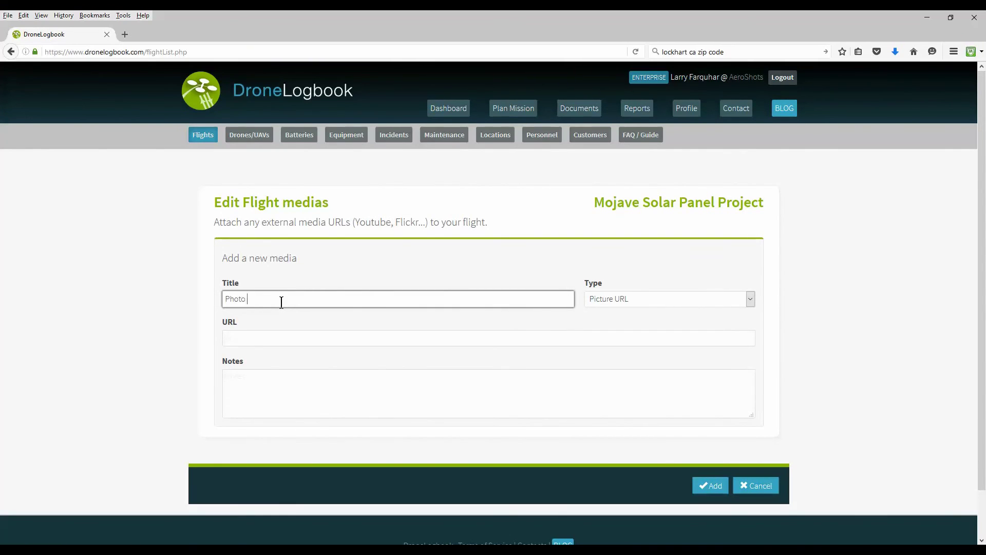
left_click(277, 341)
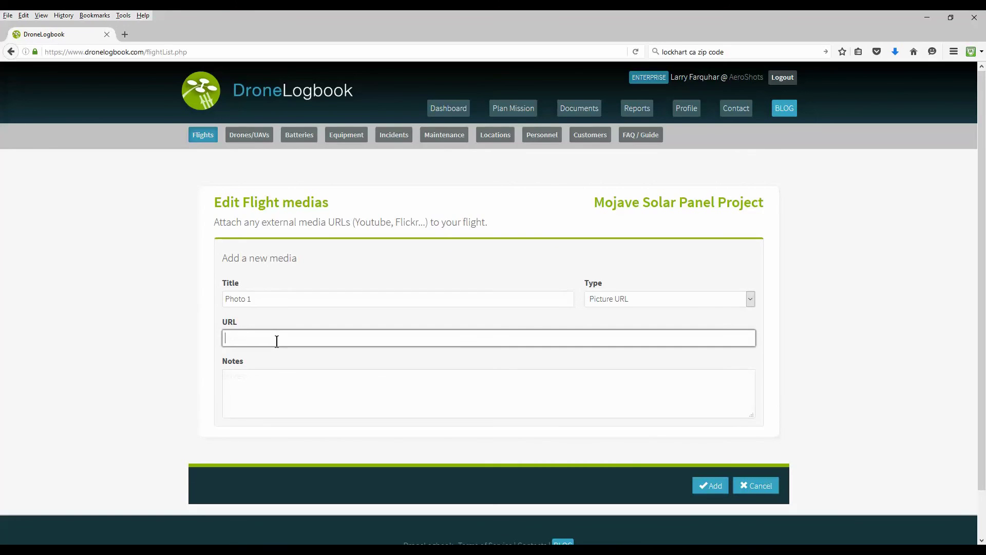
left_click(753, 486)
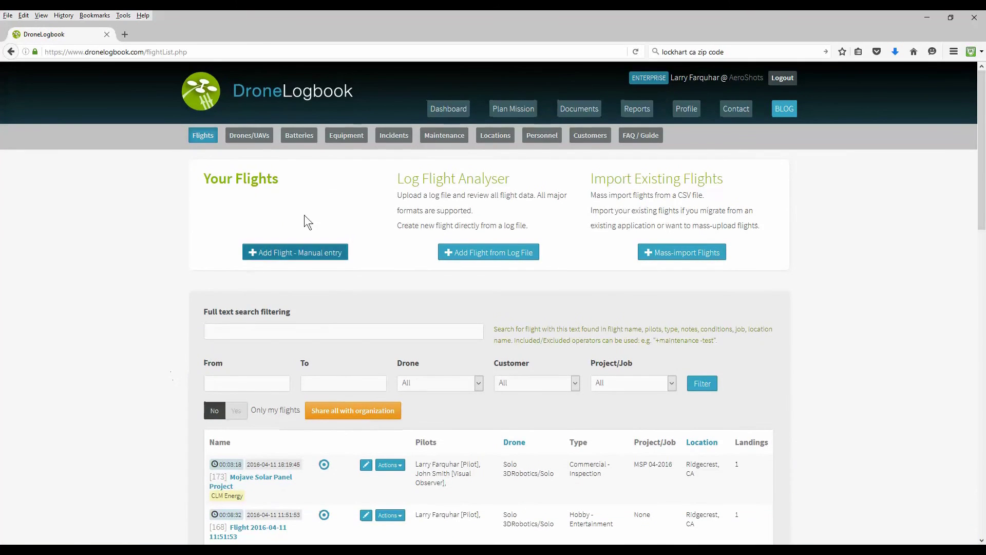
Go to the Dashboard from the top navigation bar.
left_click(450, 110)
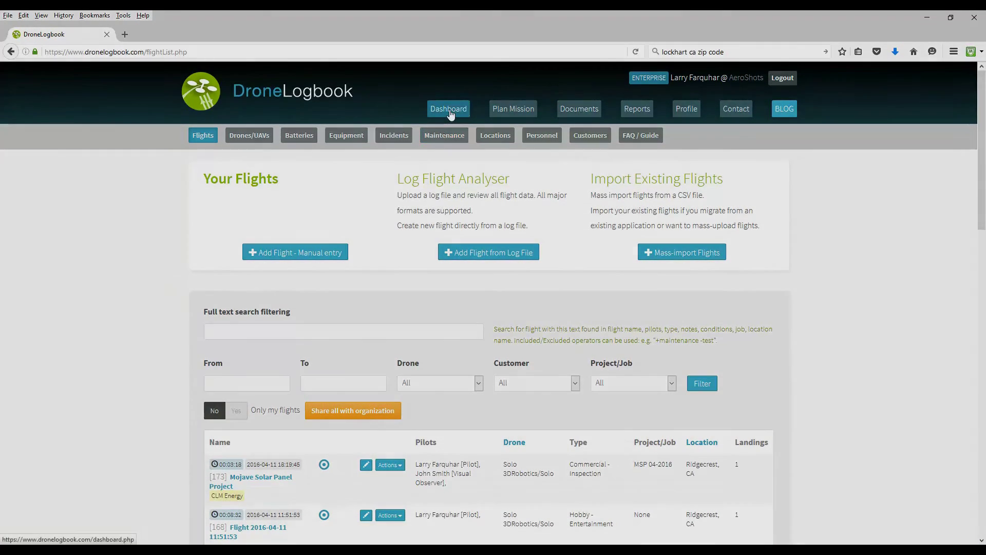